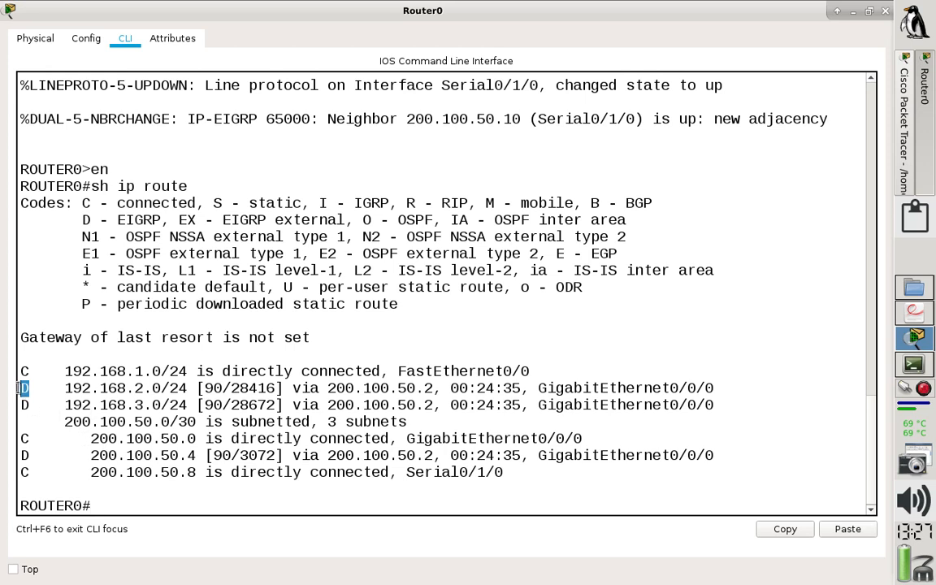
Mark the EIGRP entries for 192.168.3.0 and 200.100.50.4 in Router0's routing table, and enter global configuration mode.
left_click_drag(31, 406, 21, 406)
left_click_drag(30, 454, 14, 446)
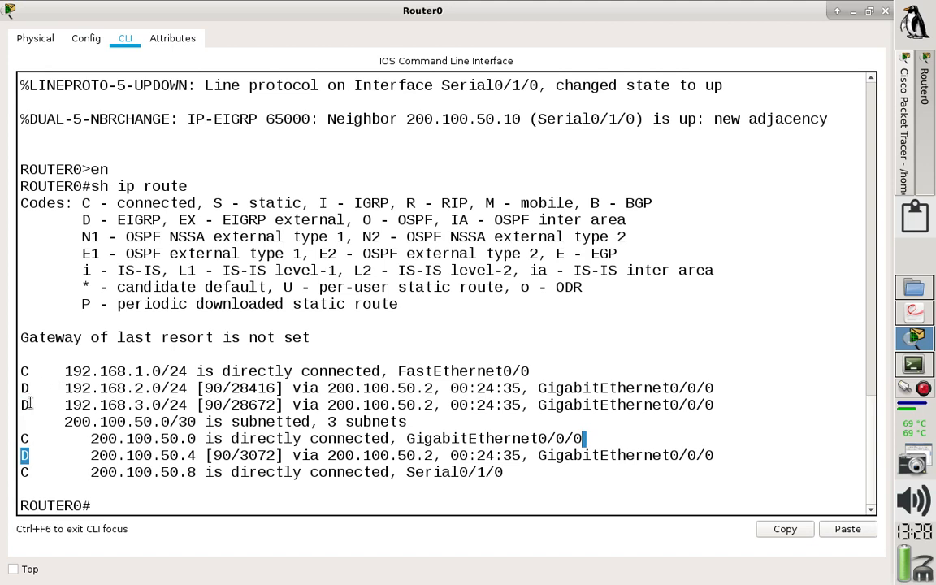
left_click(132, 507)
type("conf t")
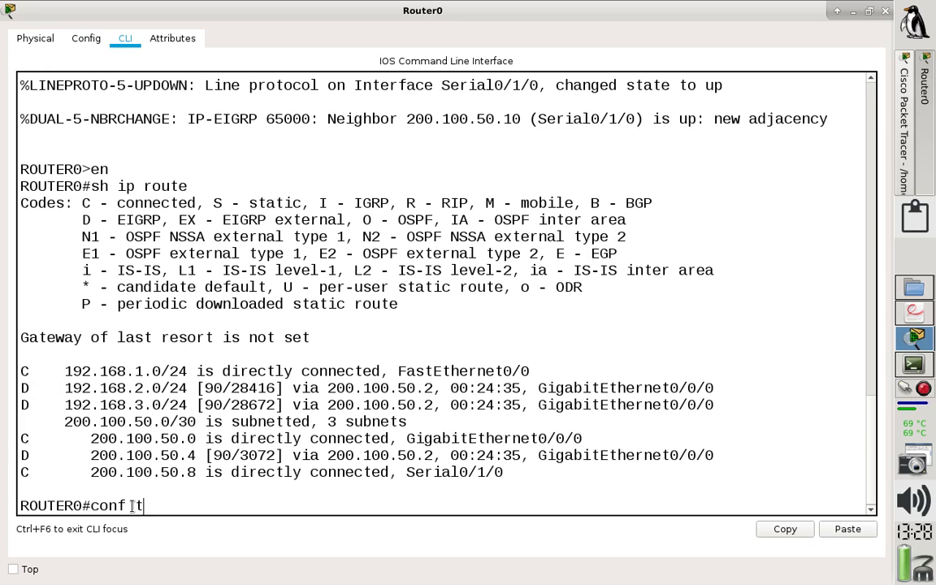
key("Return")
Remove the RIP routing process from Router0 with the command no router rip.
type("route")
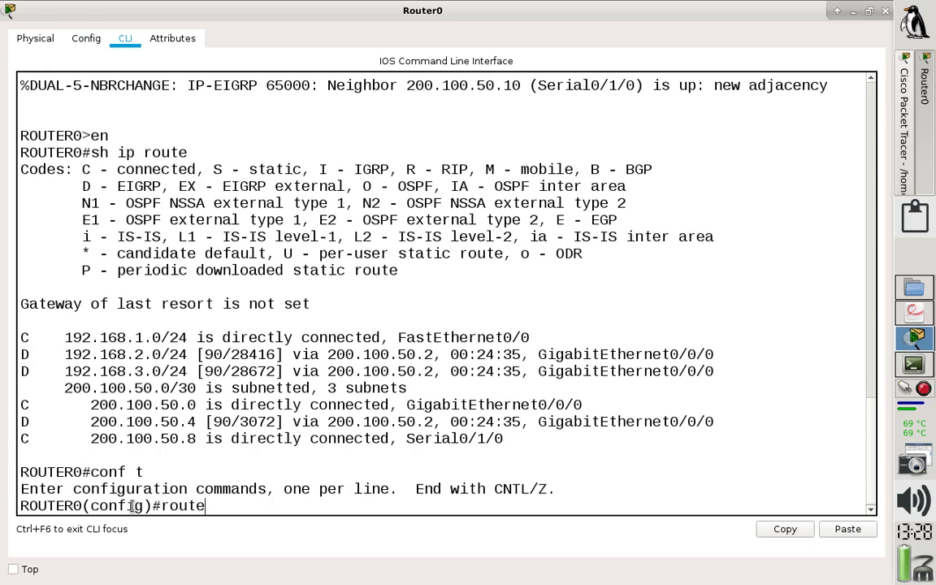
type("r ei")
key("BackSpace")
key("BackSpace")
key("BackSpace")
key("BackSpace")
key("BackSpace")
key("BackSpace")
key("BackSpace")
key("BackSpace")
key("BackSpace")
type("no ri")
key("BackSpace")
key("BackSpace")
type("outer eigrp")
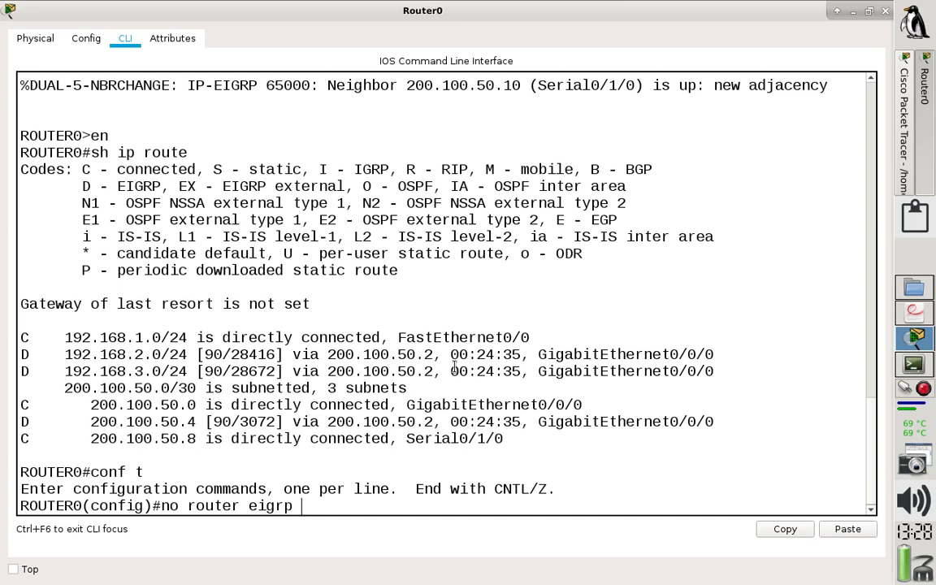
key("BackSpace")
key("BackSpace")
key("BackSpace")
key("BackSpace")
key("BackSpace")
type("rip")
key("Return")
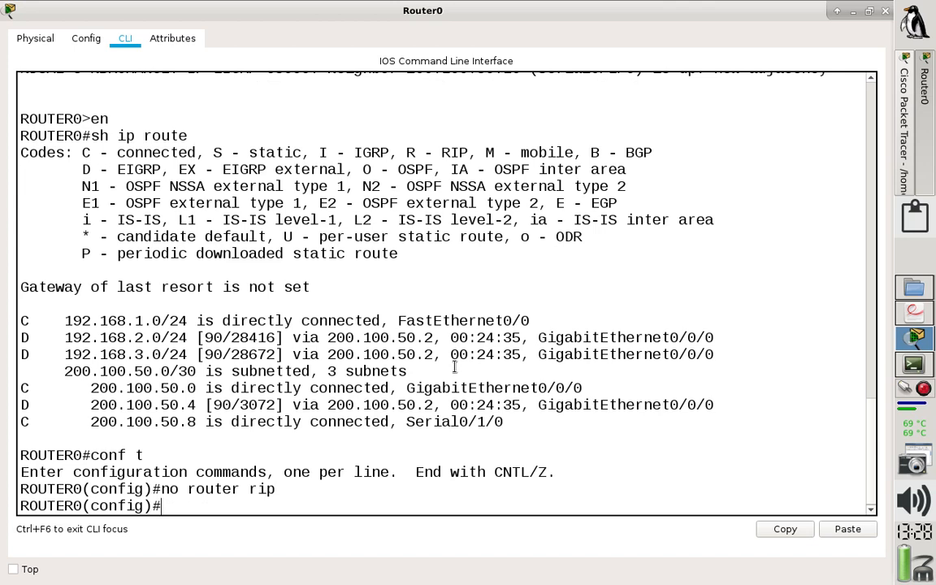
Remove the EIGRP routing process for autonomous system 65000 from Router0 with no router eigrp 65000.
key("Up")
key("BackSpace")
key("BackSpace")
key("BackSpace")
type("er e")
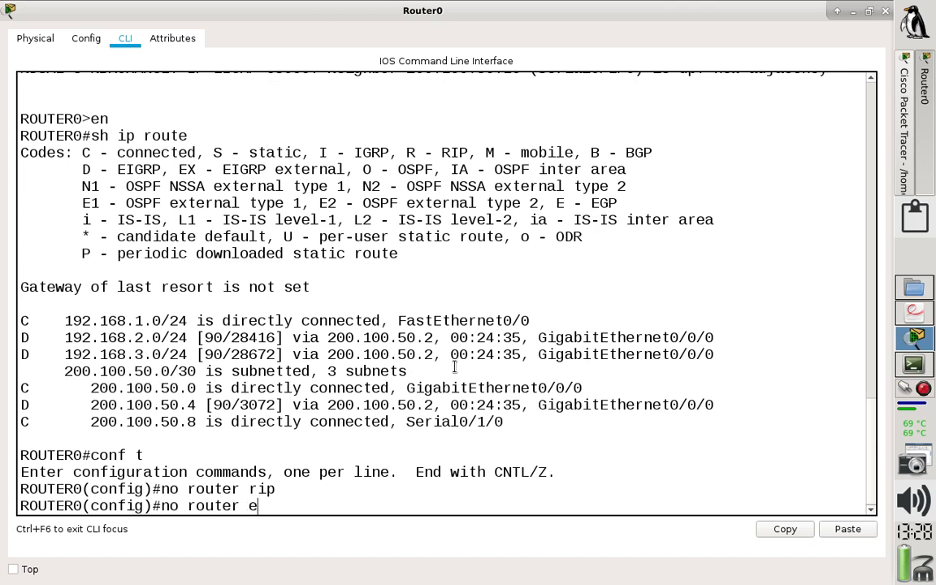
type("igpr")
key("BackSpace")
key("BackSpace")
type("rp")
key("Return")
key("Return")
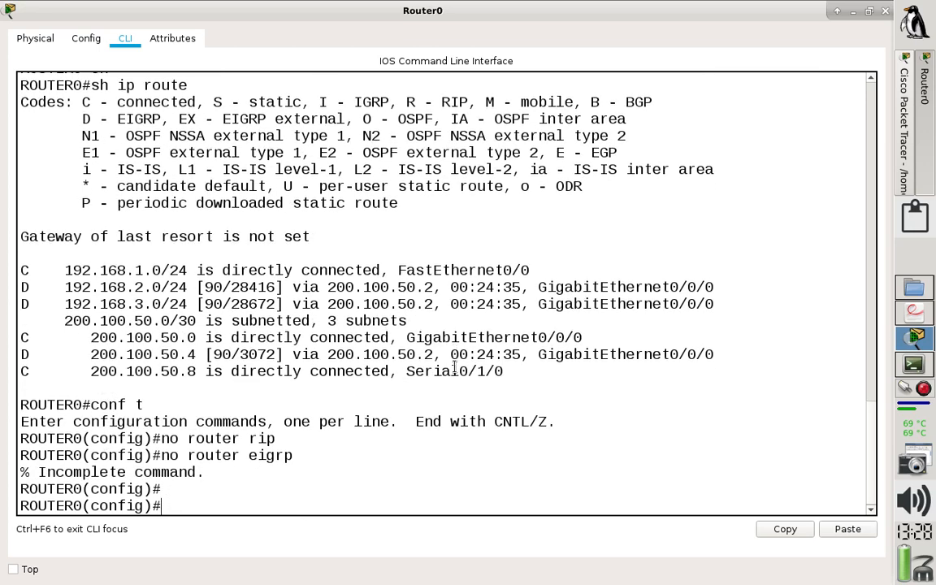
key("Up")
type("65000")
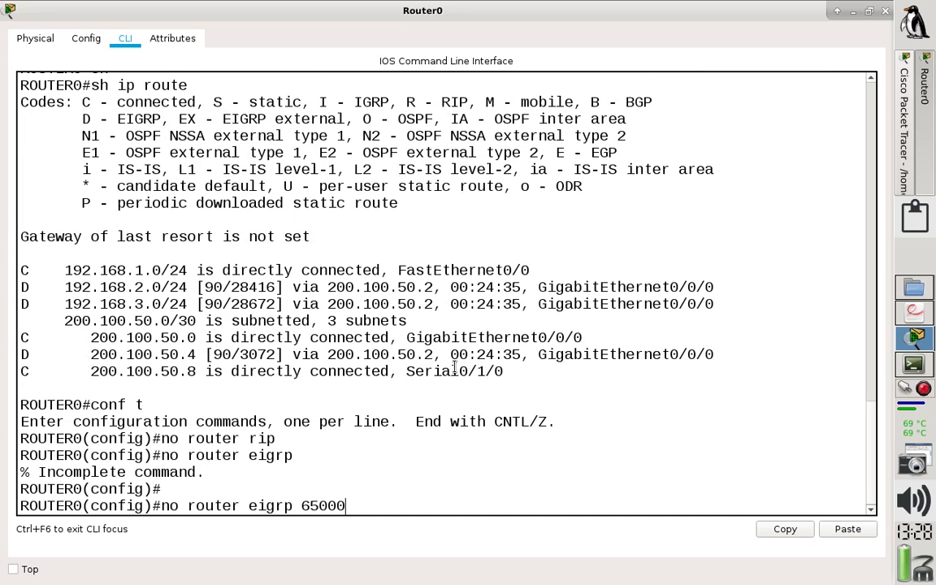
key("Return")
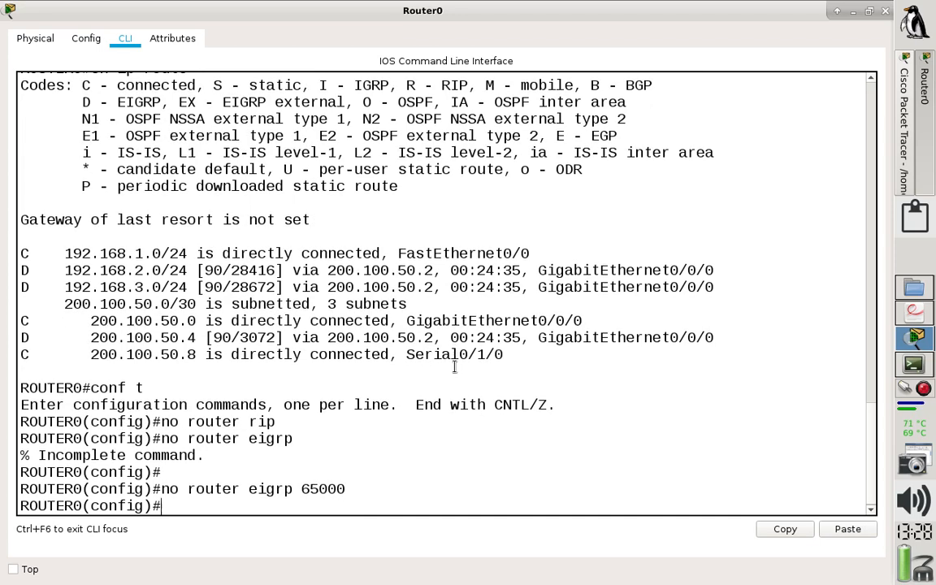
Save Router0's configuration with do wr and leave configuration mode.
type("do wr")
key("Return")
type("end")
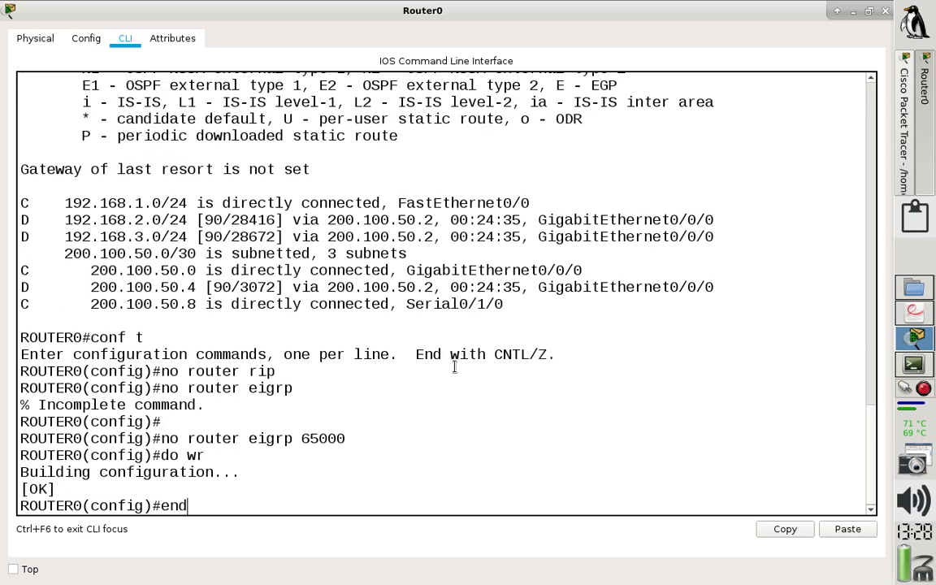
key("Return")
Display Router0's IP routing table with sh ip route to check the remaining routes.
type("sh ip route")
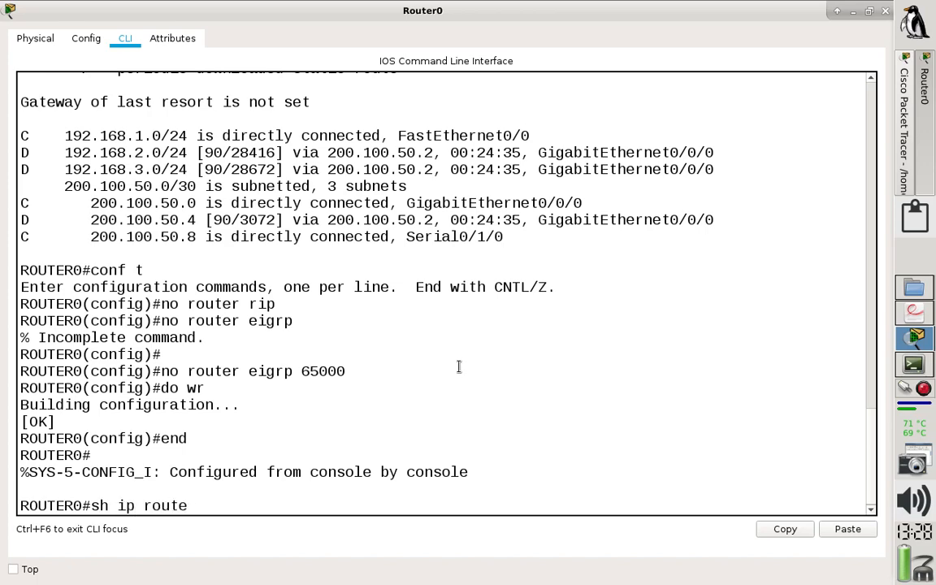
key("Return")
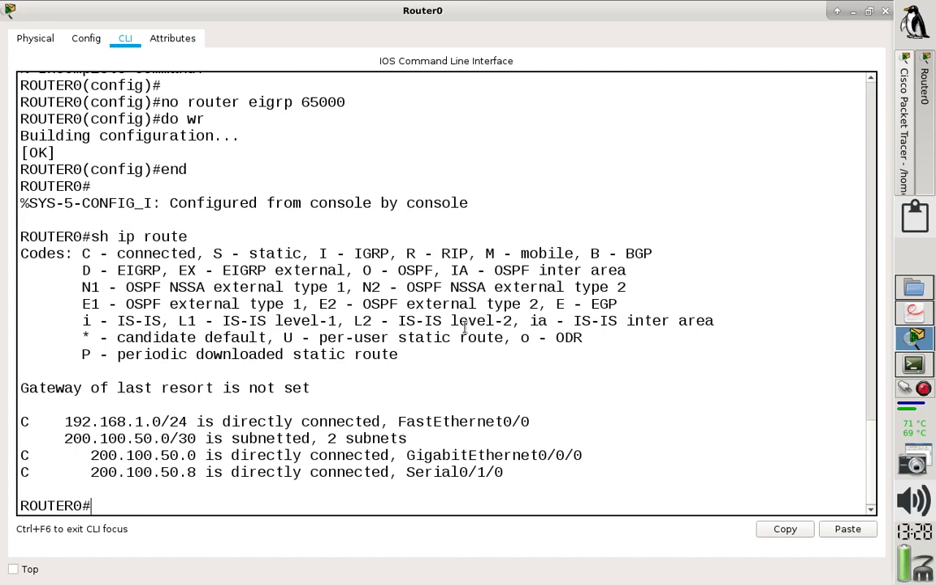
Close Router0 and open Router1's command line in a maximized window, highlighting the latest EIGRP neighbor change message.
left_click(887, 14)
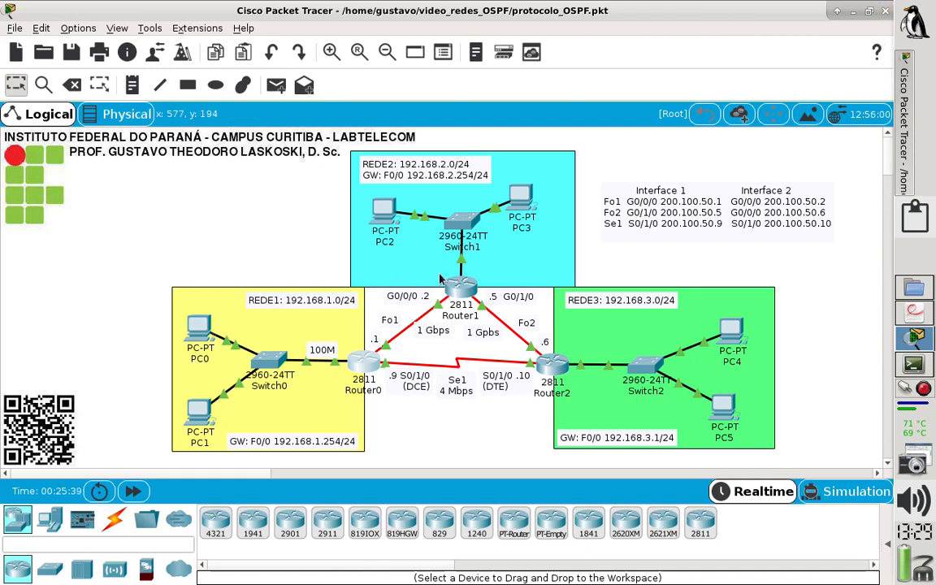
left_click(464, 291)
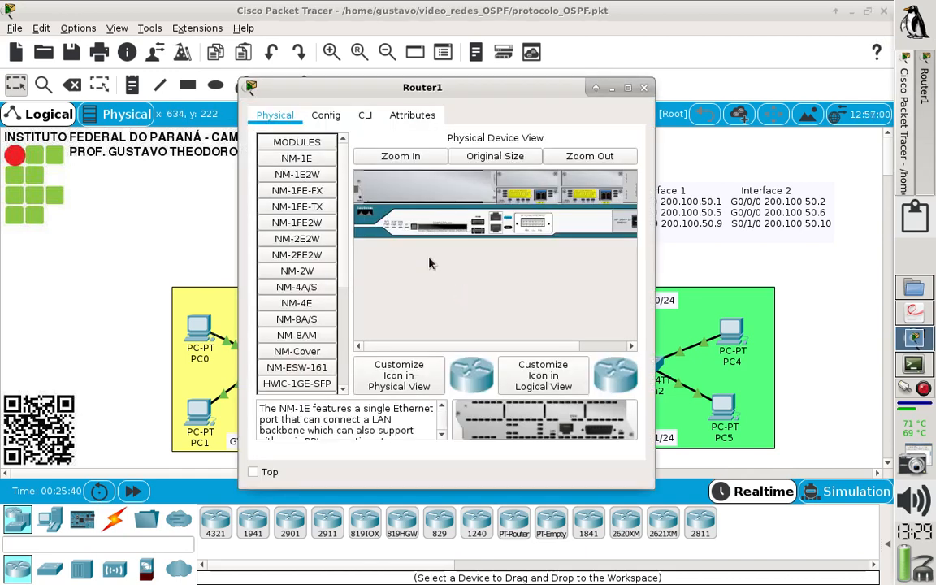
left_click(365, 115)
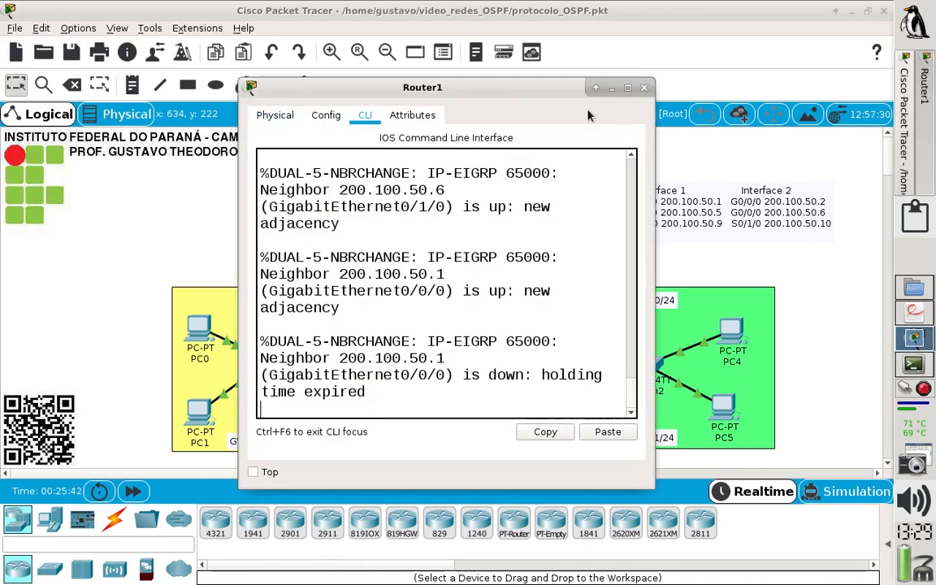
left_click(626, 88)
key("Return")
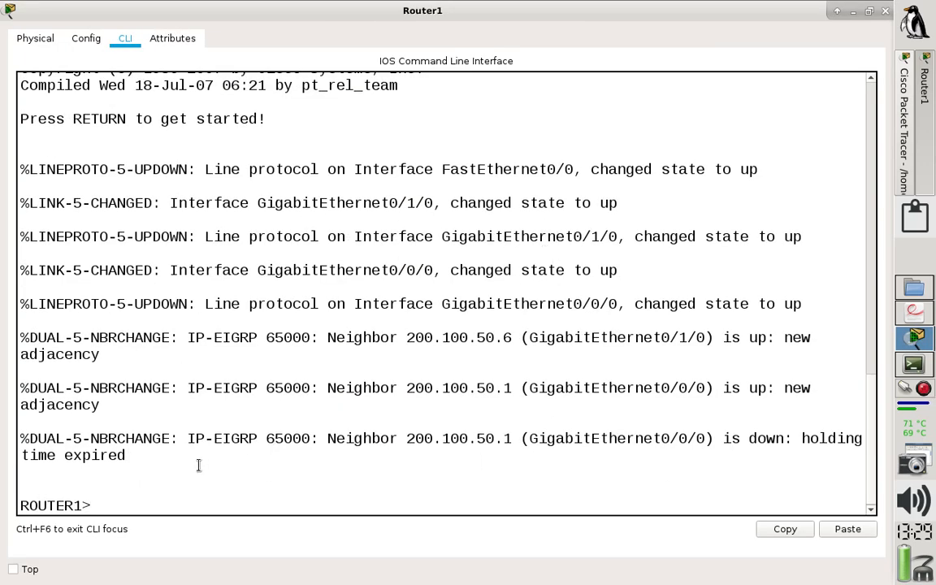
left_click_drag(155, 461, 11, 443)
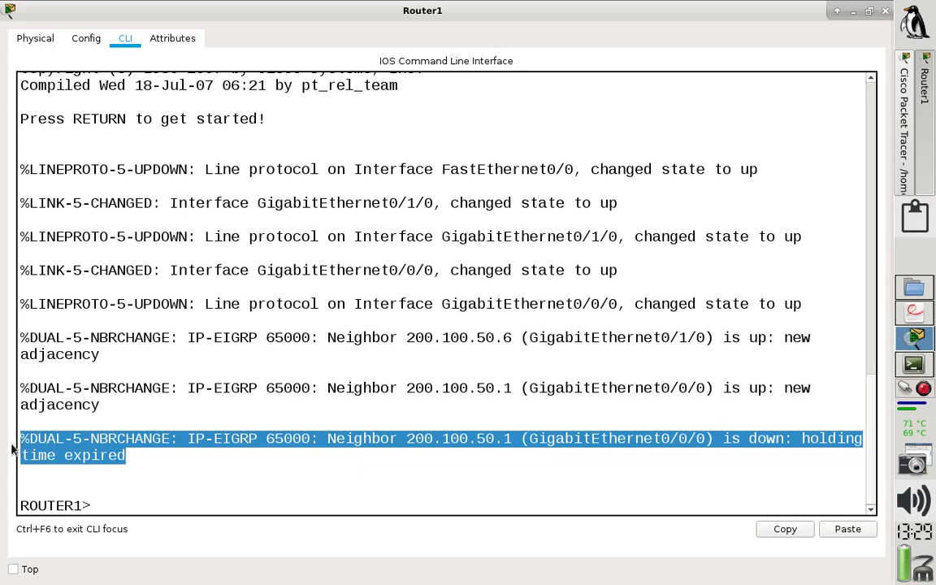
Enter privileged mode on Router1 and display its IP routing table to examine the EIGRP routes.
left_click(167, 506)
type("en")
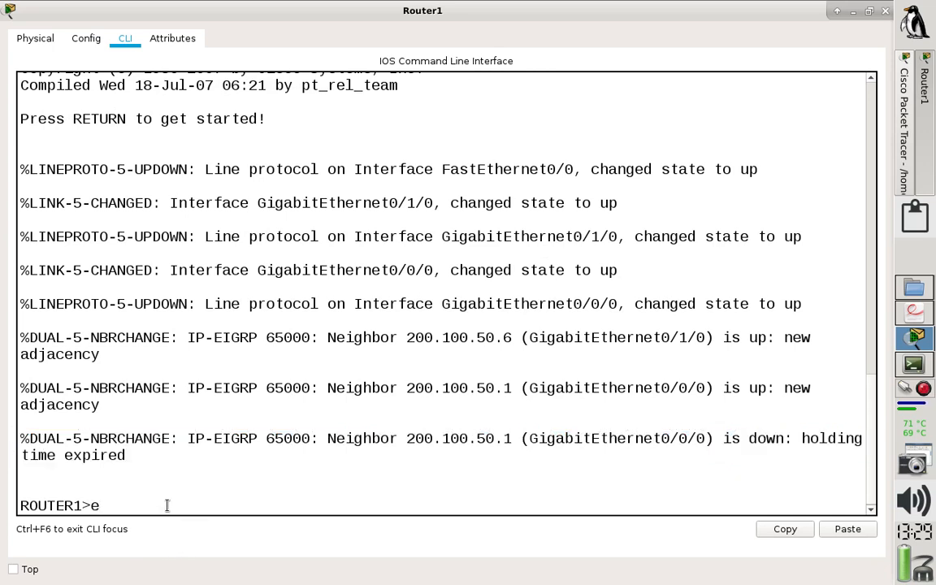
key("Return")
type("sh ")
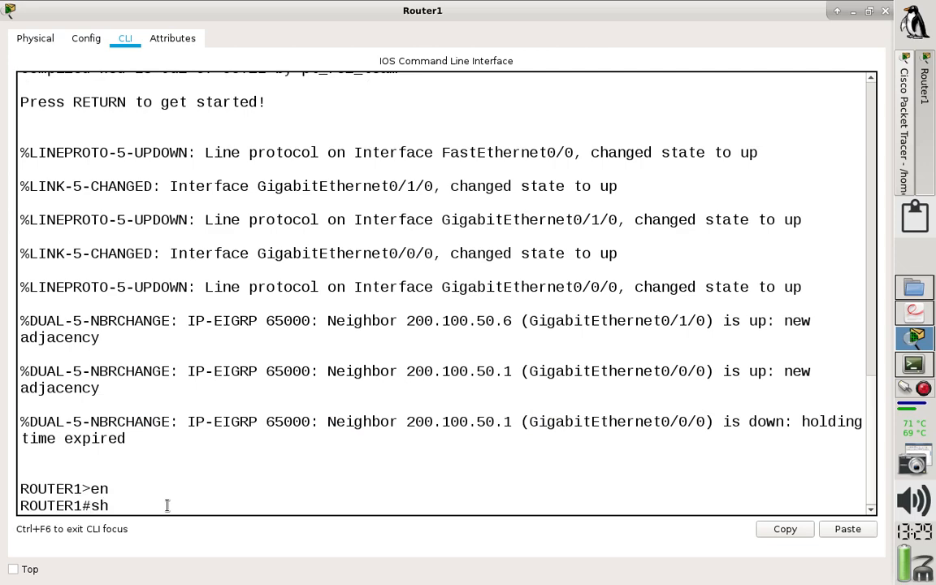
type("i")
key("BackSpace")
type("ip route")
key("Return")
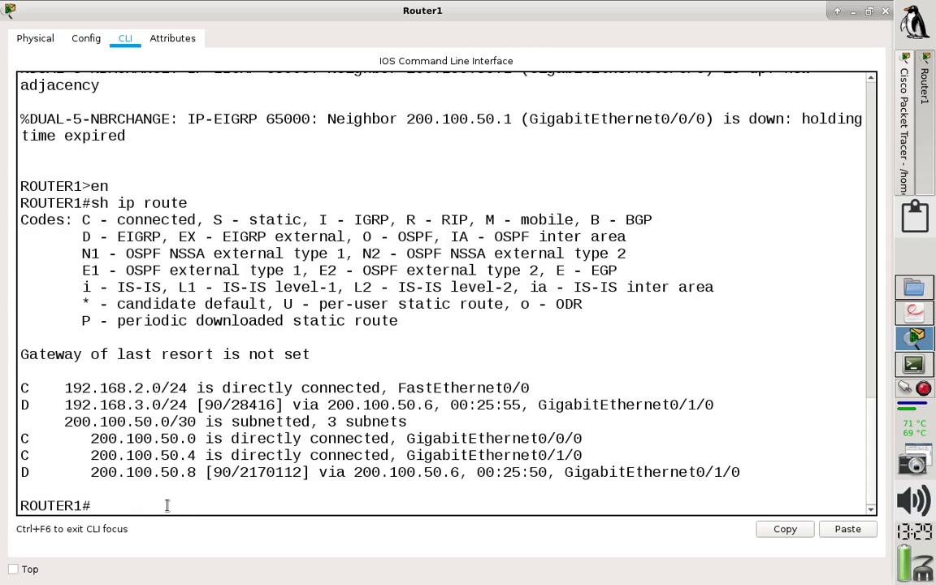
left_click_drag(38, 473, 20, 456)
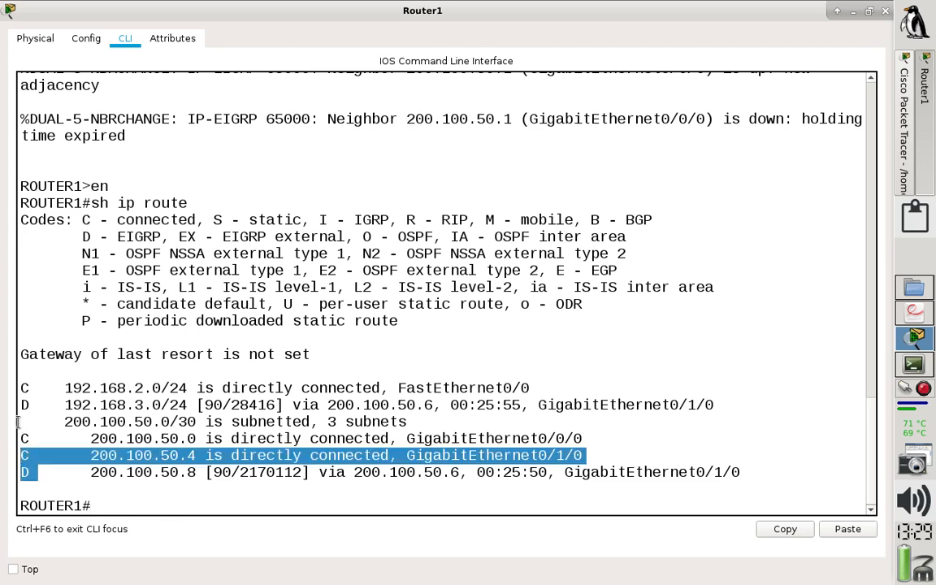
left_click(28, 404)
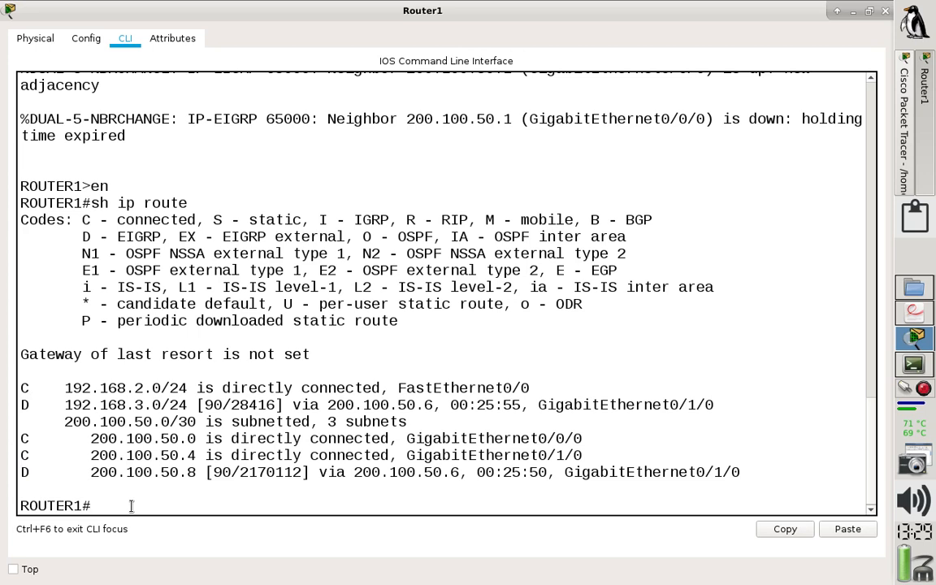
List the available subcommands of show ip eigrp on Router1.
type("sh ip eo")
key("Tab")
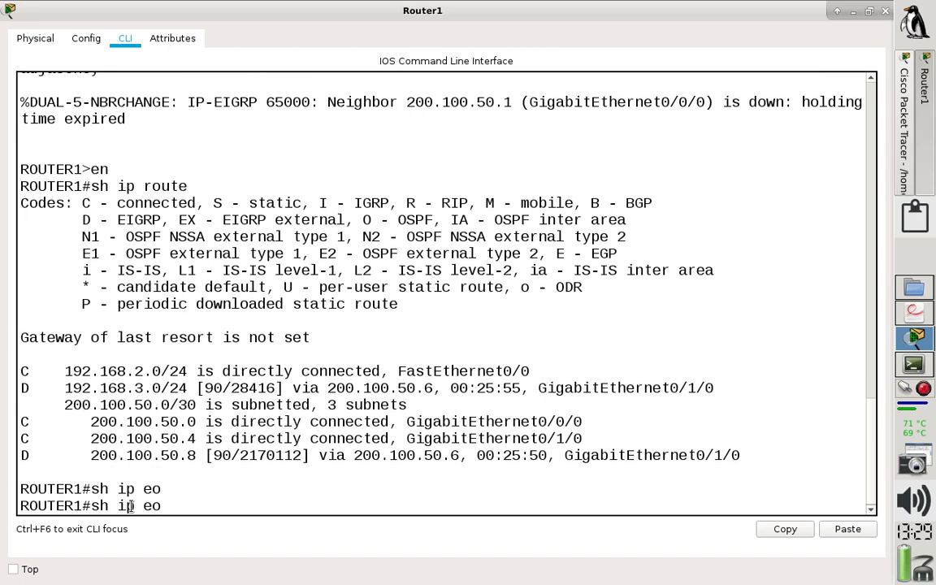
key("BackSpace")
type("i")
key("Tab")
key("Return")
key("Up")
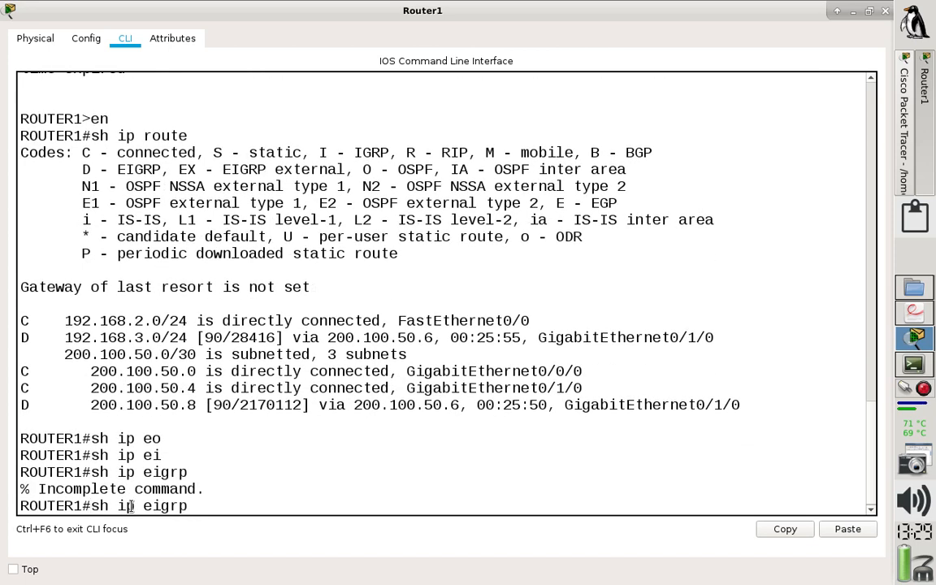
type("?")
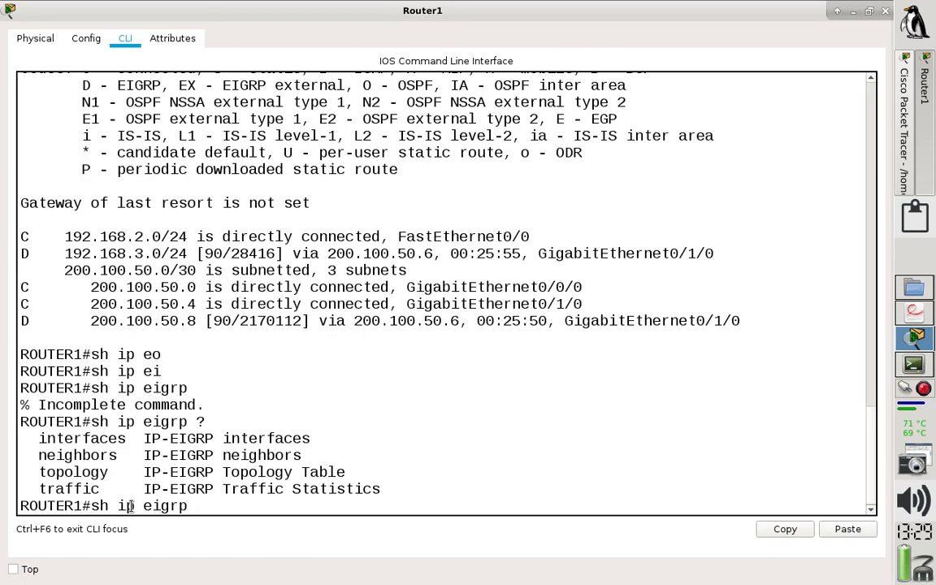
type("in")
Display Router1's EIGRP interfaces with sh ip eigrp interfaces.
key("Tab")
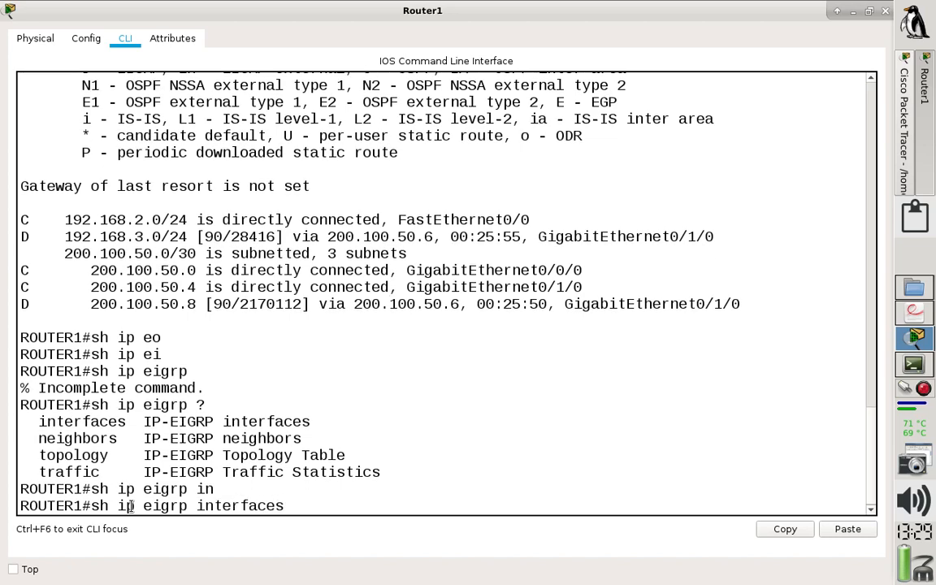
key("Return")
Display Router1's EIGRP traffic statistics and highlight the process number in the output heading.
key("Up")
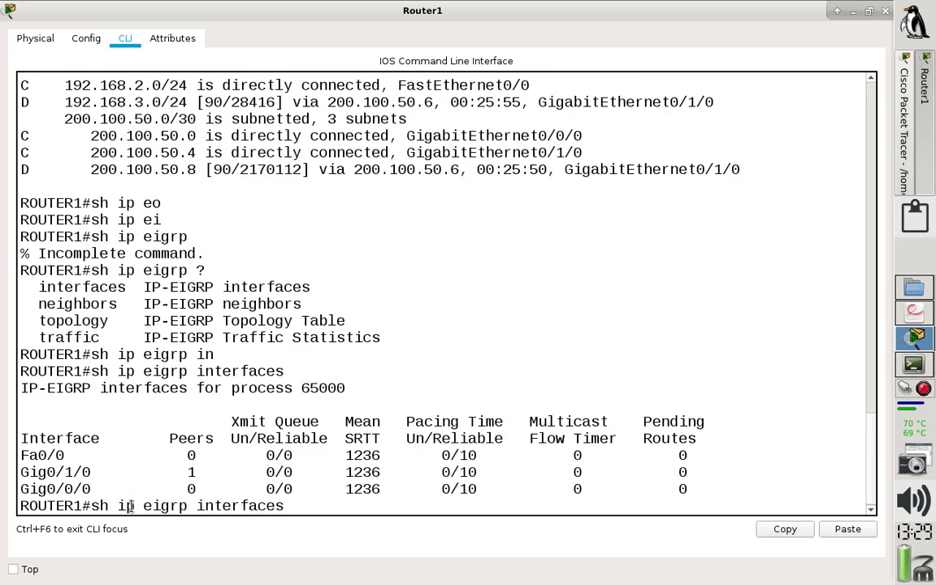
key("BackSpace")
key("BackSpace")
key("BackSpace")
key("BackSpace")
key("BackSpace")
key("BackSpace")
key("BackSpace")
key("BackSpace")
key("BackSpace")
key("BackSpace")
type("tr")
key("Tab")
key("Return")
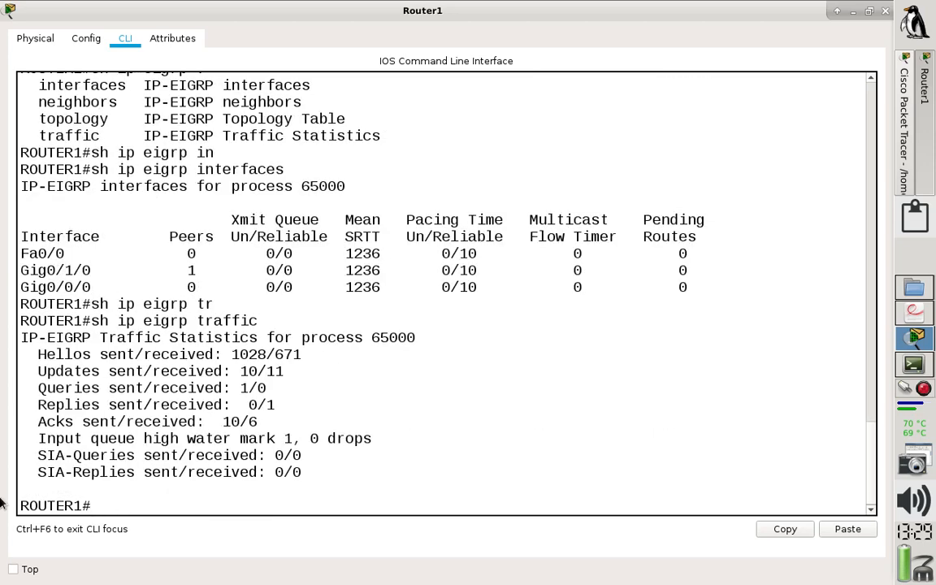
left_click_drag(416, 340, 295, 340)
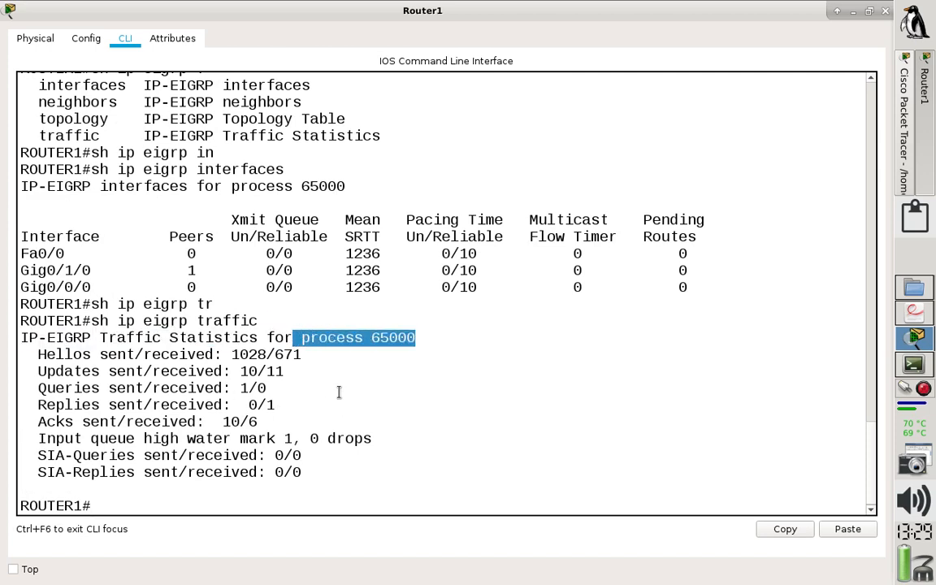
left_click(137, 496)
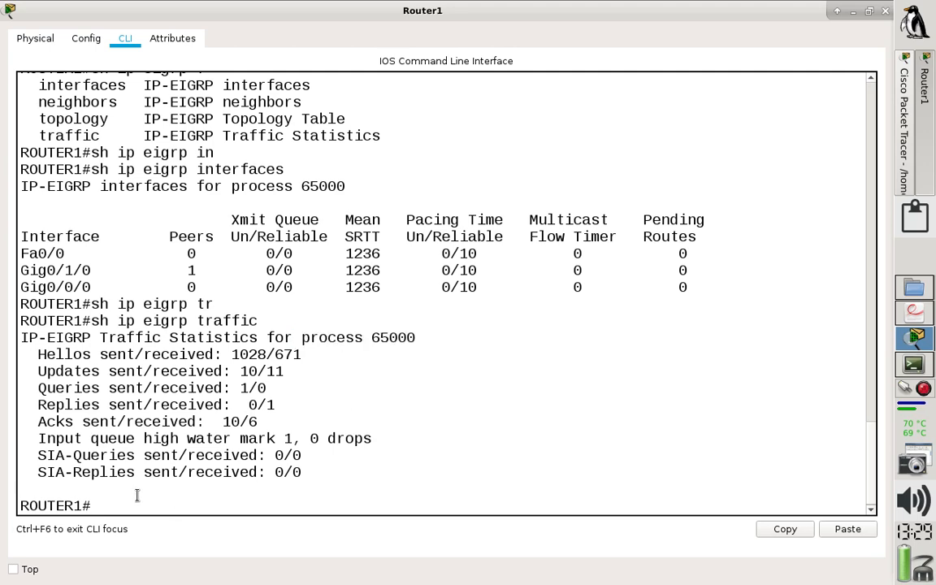
Display Router1's running configuration with sh running-config and page through it to the router eigrp section.
key("Up")
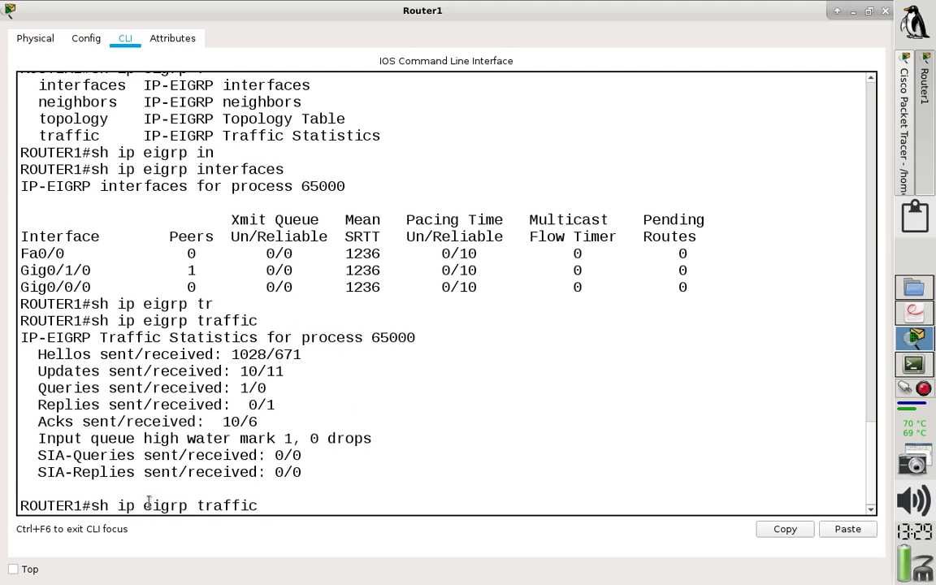
key("BackSpace")
key("BackSpace")
key("BackSpace")
key("BackSpace")
key("BackSpace")
key("BackSpace")
key("BackSpace")
key("BackSpace")
key("BackSpace")
key("BackSpace")
key("BackSpace")
key("BackSpace")
key("BackSpace")
key("BackSpace")
key("BackSpace")
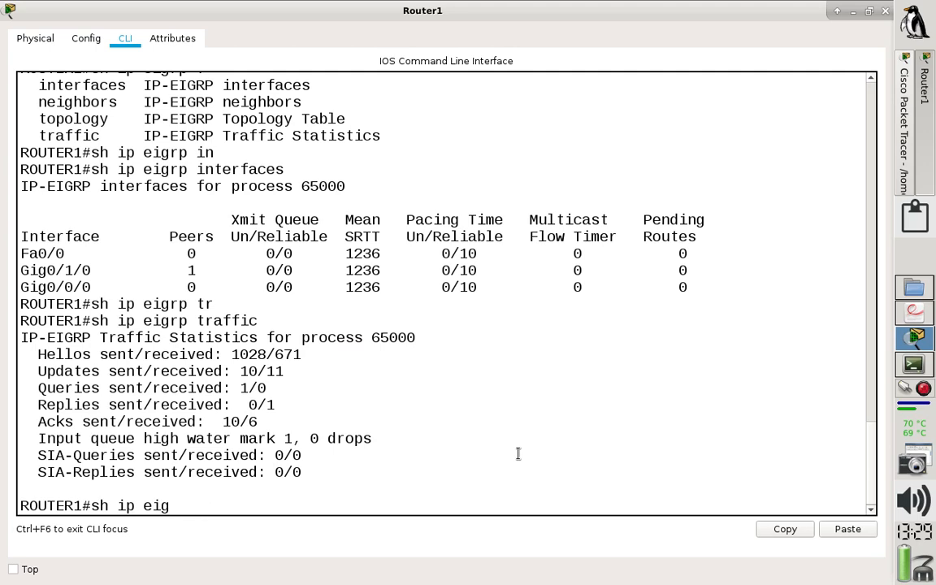
key("BackSpace")
type("run")
key("Tab")
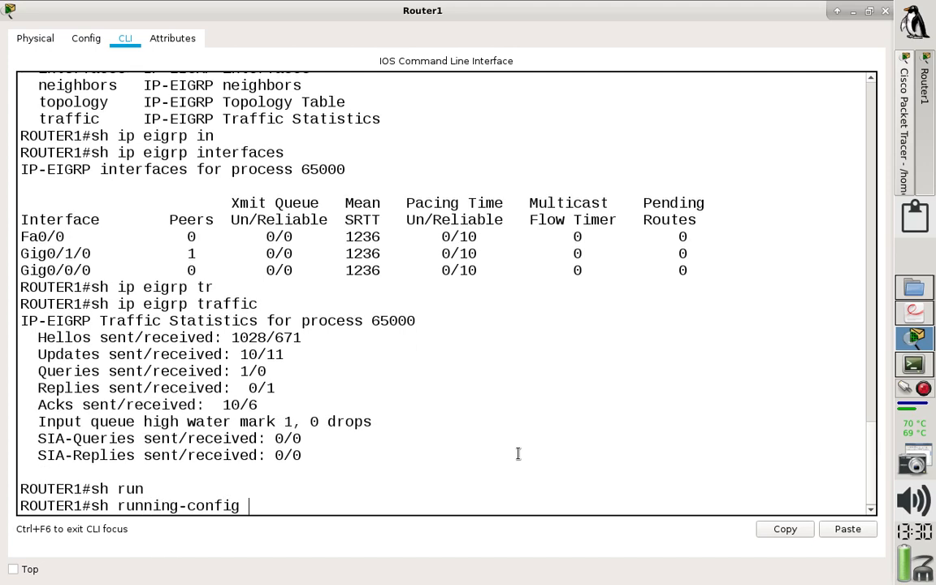
key("Return")
key("Return")
key("Return")
key("Return")
key("Return")
key("Return")
key("Return")
key("Return")
key("Return")
key("Return")
key("Return")
key("Return")
key("Return")
key("Return")
key("Return")
key("Return")
key("Return")
key("Return")
key("Return")
key("Return")
key("Return")
key("Return")
key("Return")
key("Return")
key("Return")
key("Return")
key("Return")
key("Return")
key("Return")
key("Return")
key("Return")
key("Return")
key("Return")
key("Return")
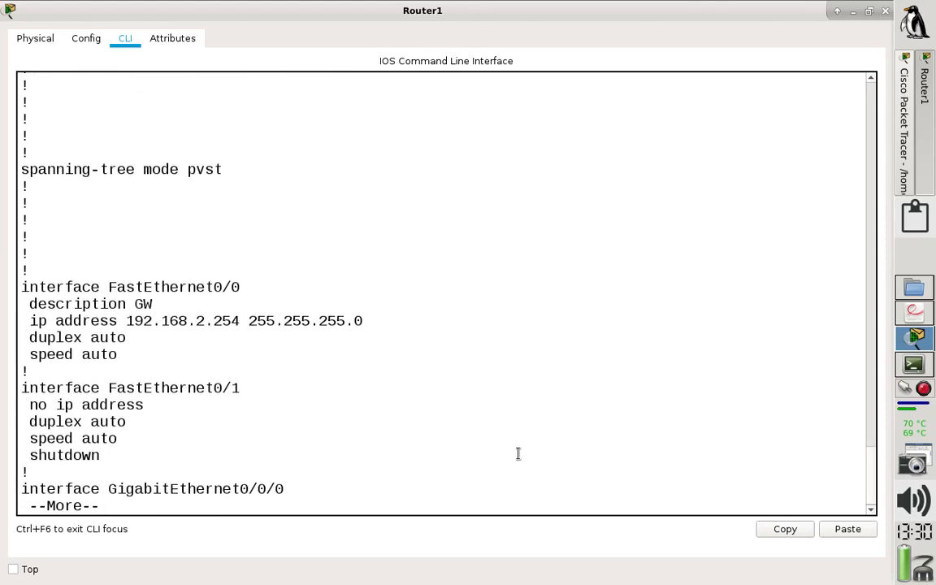
key("Return")
key("Return")
key("Return")
key("Return")
key("Return")
key("Return")
key("Return")
key("Return")
key("Return")
key("Return")
key("Return")
key("Return")
key("Return")
key("Return")
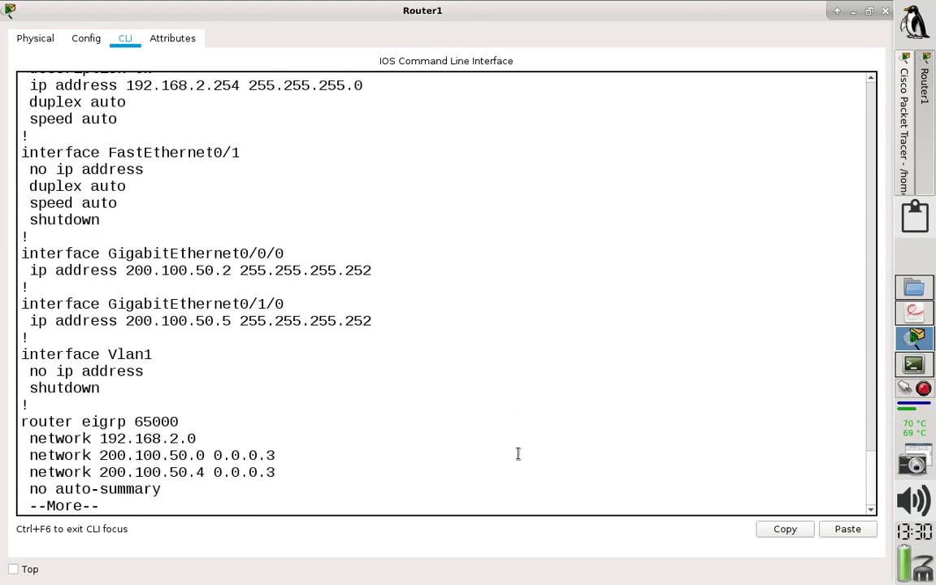
Page further through Router1's running configuration, highlight the router eigrp 65000 line and exit the listing.
key("Return")
key("Return")
key("Return")
key("Return")
key("Return")
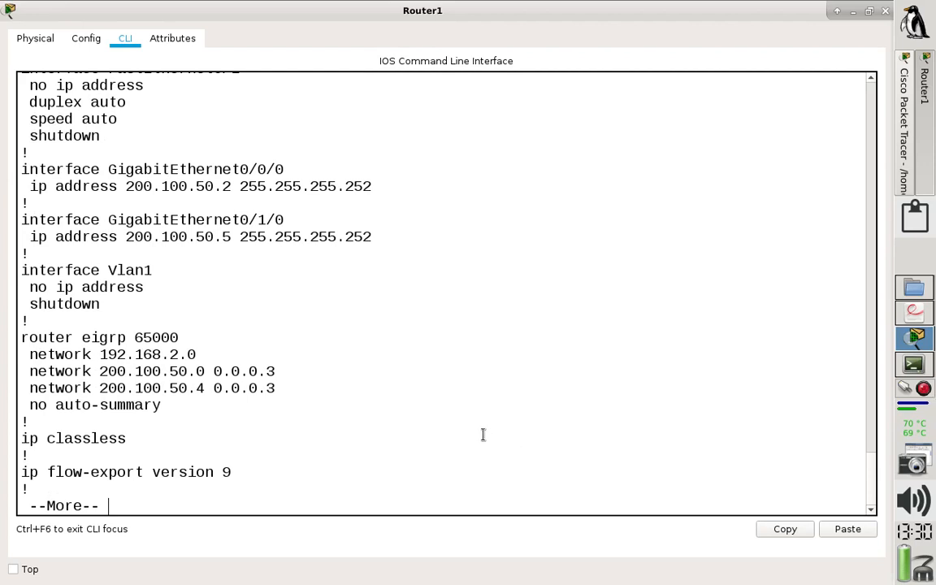
double_click(159, 337)
left_click_drag(159, 336, 20, 339)
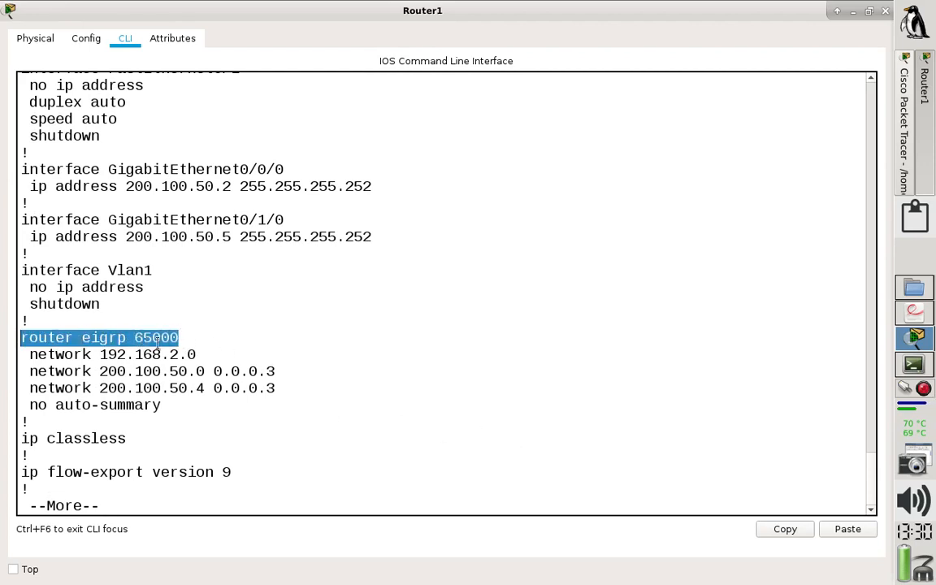
key("ctrl+c")
Remove the EIGRP process from Router1 with no router eigrp 65000 in global configuration mode, and return to privileged mode.
type("conf ")
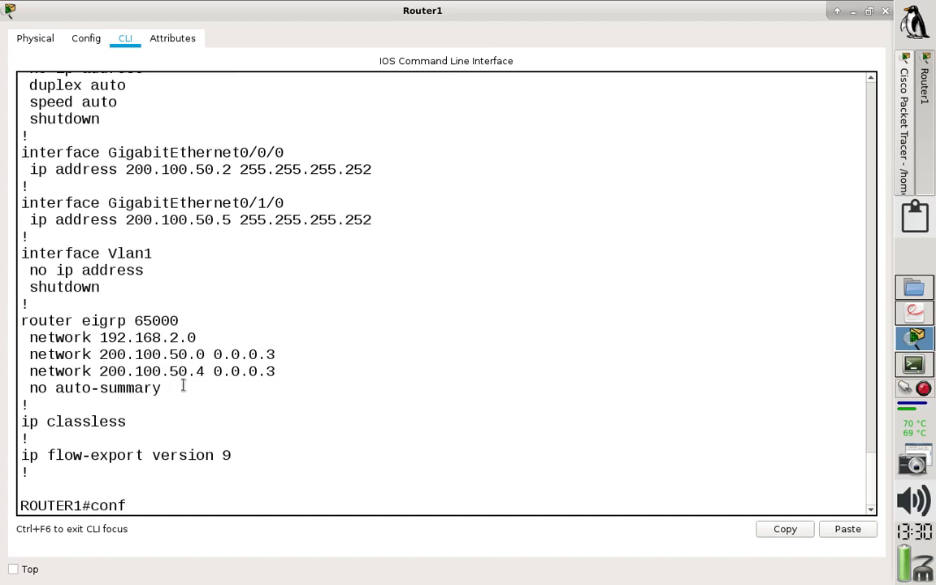
type("t")
key("Return")
type("no router eigrp 65000")
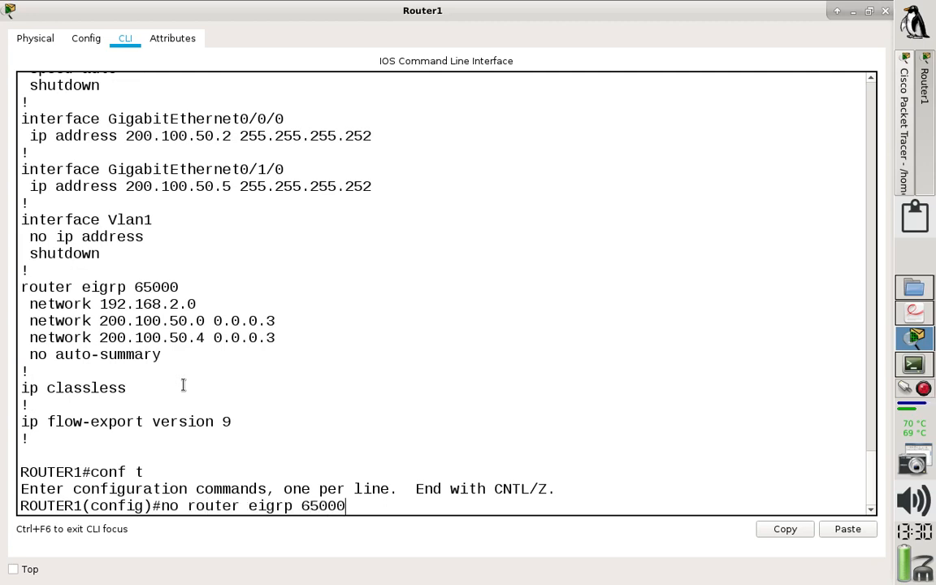
key("Return")
type("end")
key("Return")
Display Router1's routing table with sh ip route, save its configuration with wr and close its window.
type("sh")
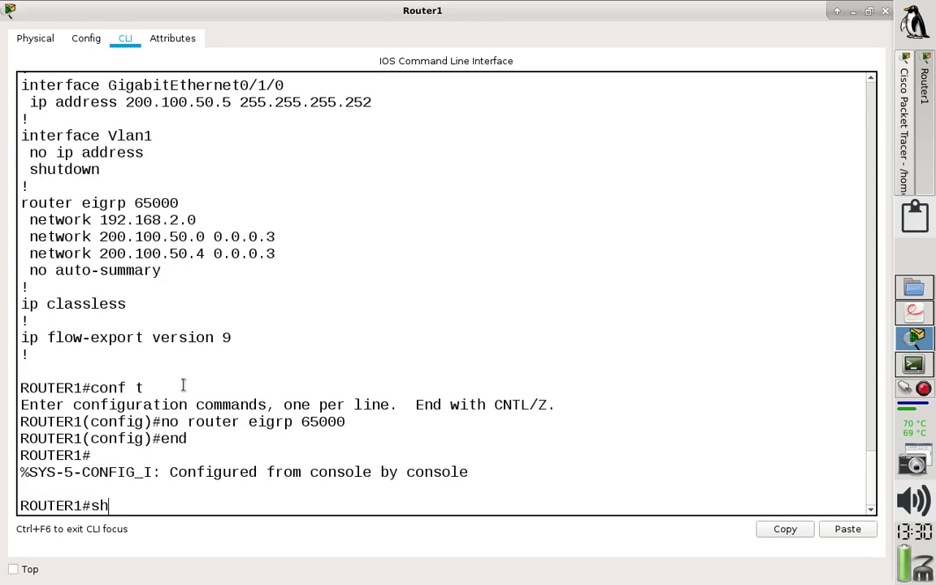
type(" ip route")
key("Return")
type("wr")
key("Return")
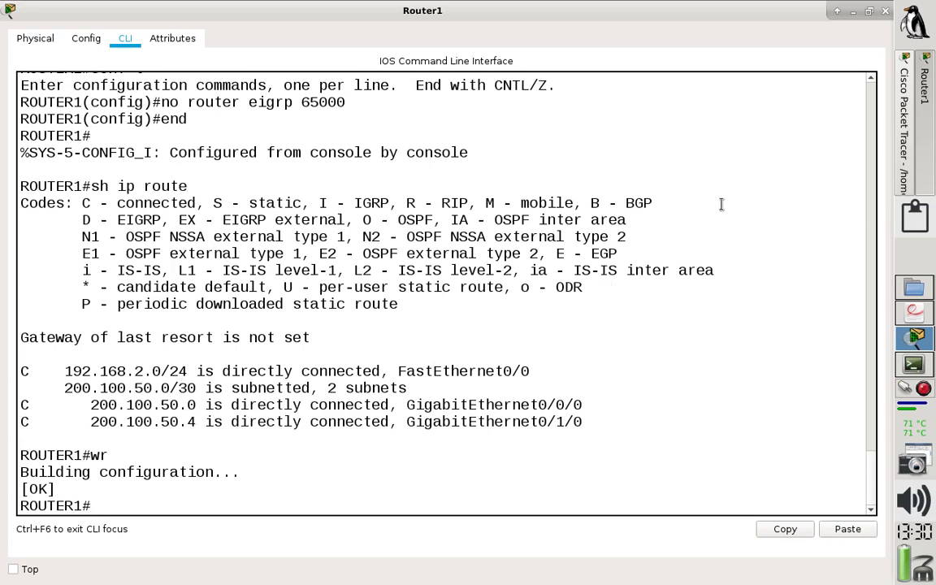
left_click(886, 10)
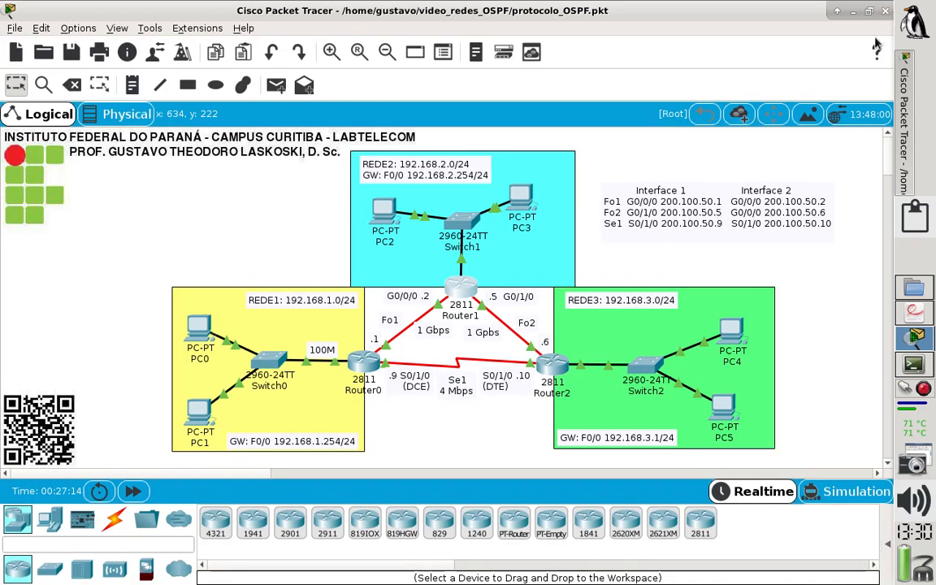
Open Router2's command line maximized, enter privileged mode and display its routing table with sh ip route.
left_click(553, 368)
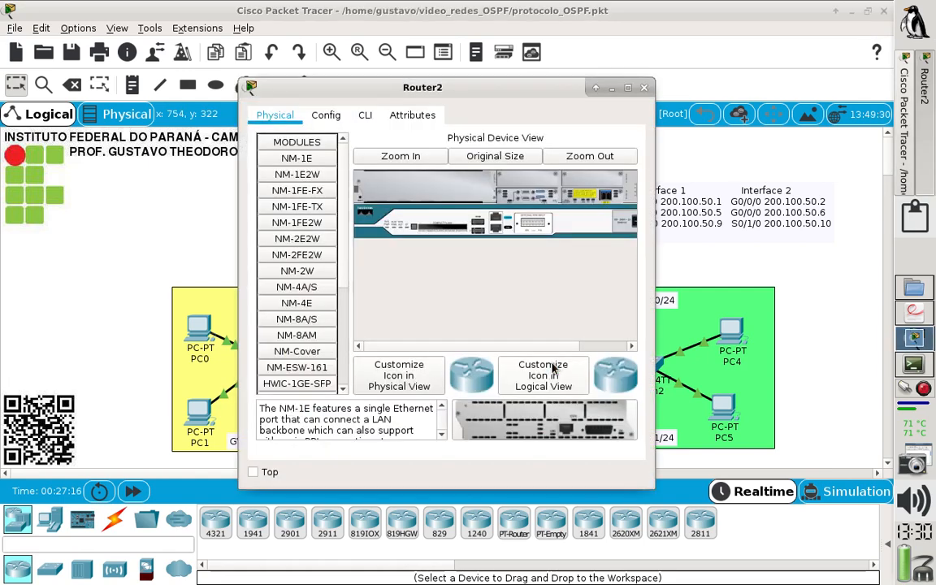
left_click(368, 115)
double_click(569, 83)
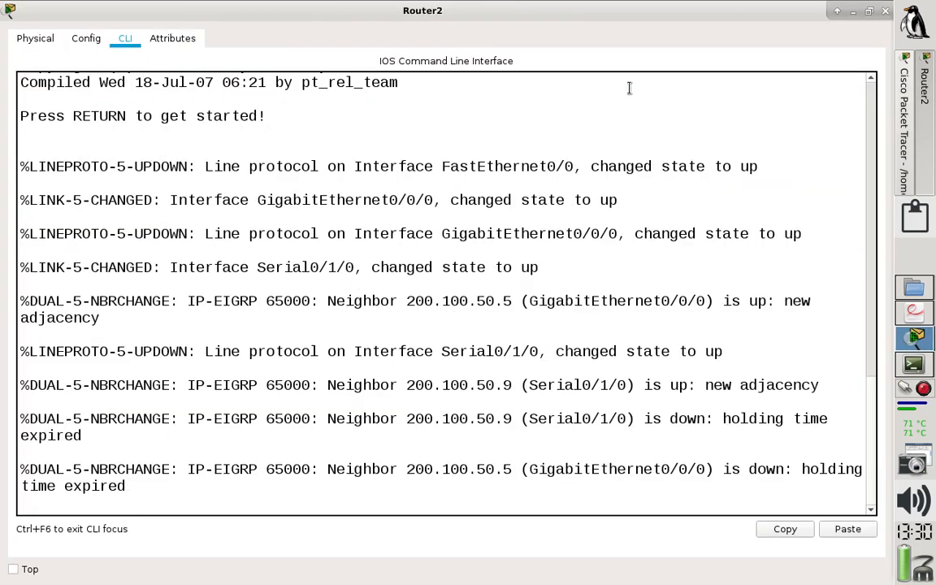
key("Return")
type("en")
key("Return")
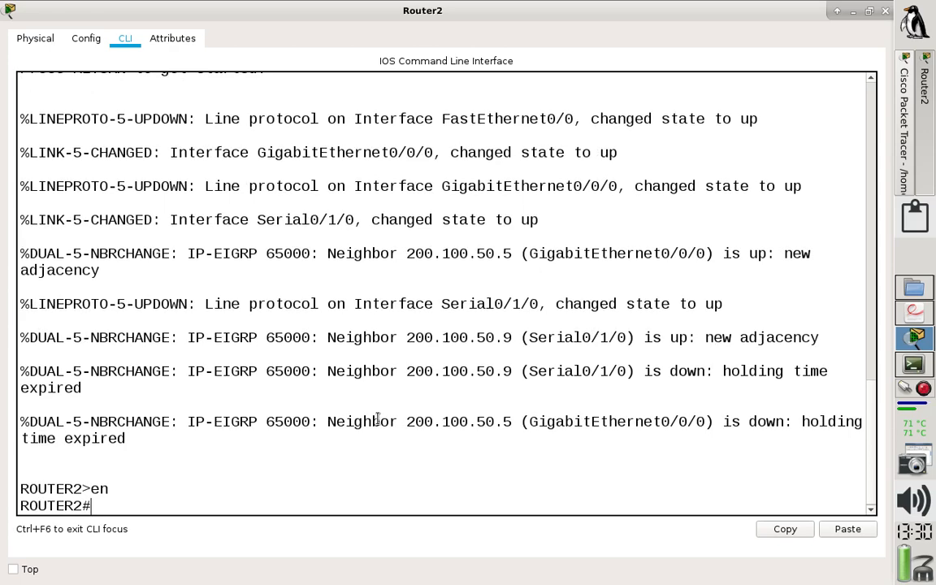
type("sh ip route")
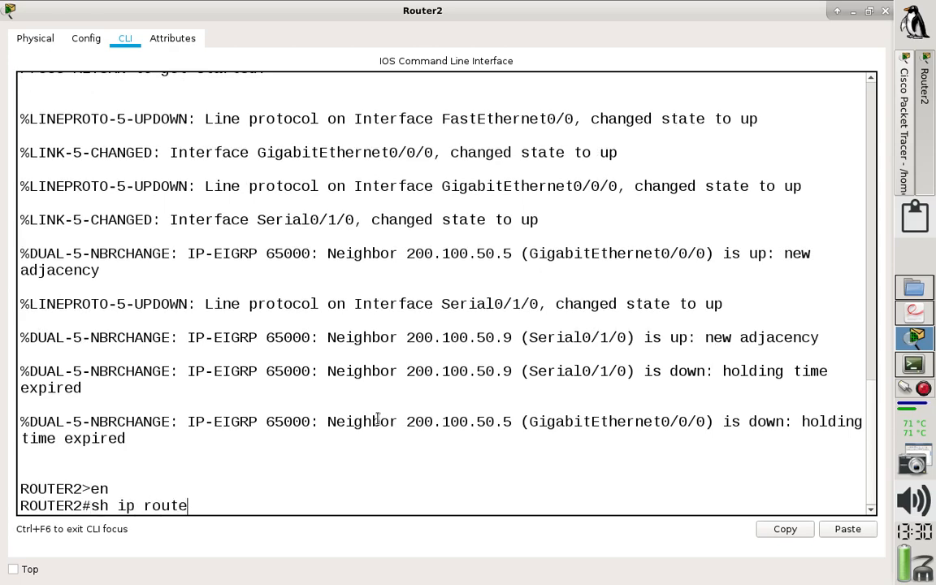
key("Return")
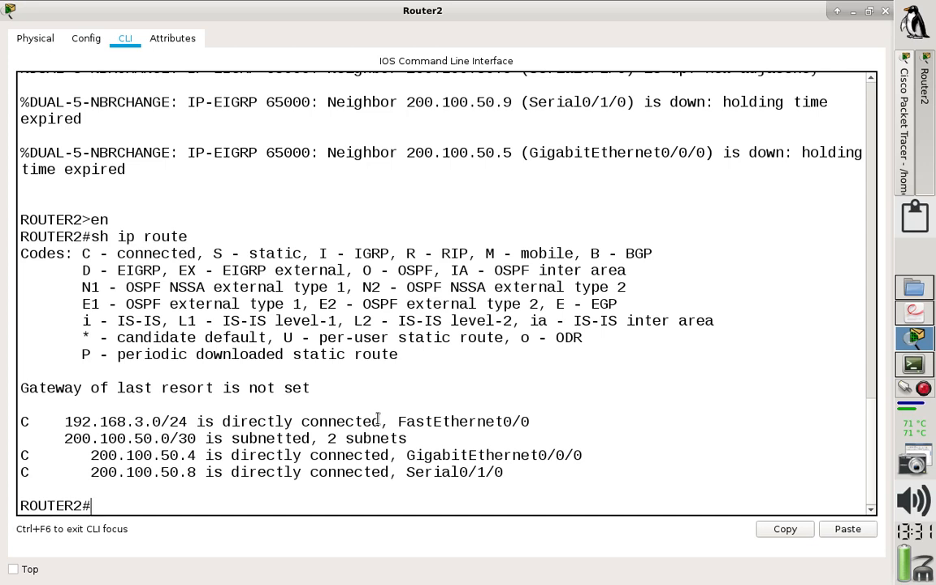
Enter global configuration mode on Router2 and remove its EIGRP process with no router eigrp 65000.
type("conf")
type(" t")
key("Return")
type("no router")
type("ei")
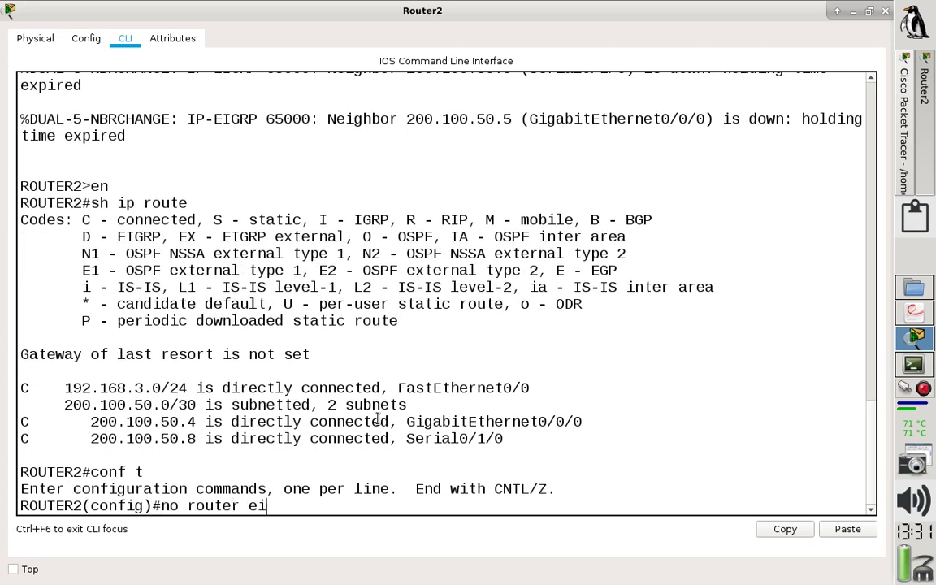
type("gpr 65000")
key("Return")
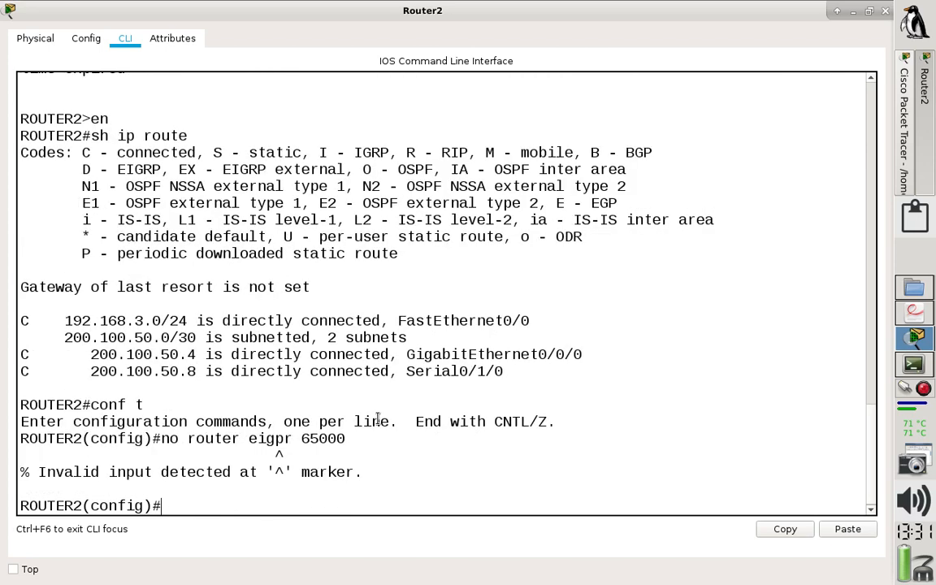
key("Up")
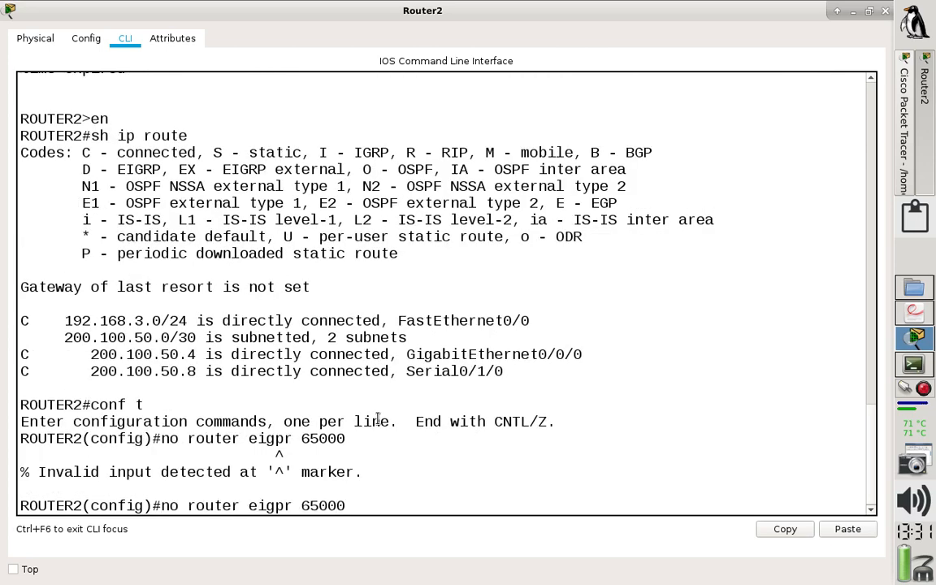
key("Left")
key("Left")
key("Left")
key("Left")
key("Left")
key("Left")
key("Left")
key("BackSpace")
type("p")
key("Return")
Leave configuration mode on Router2, save the configuration with wr and close its window.
type("end")
key("Return")
key("Return")
type("wr")
key("Return")
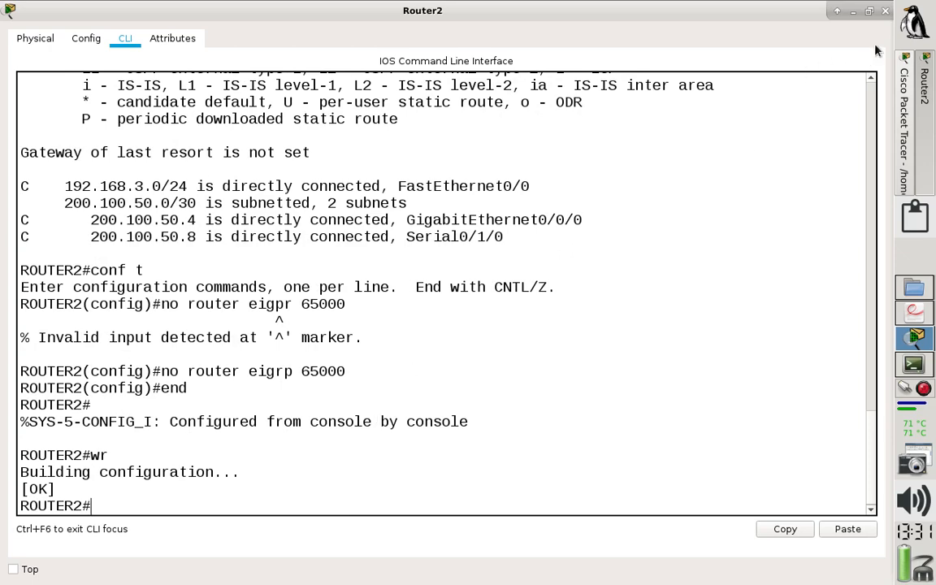
left_click(886, 12)
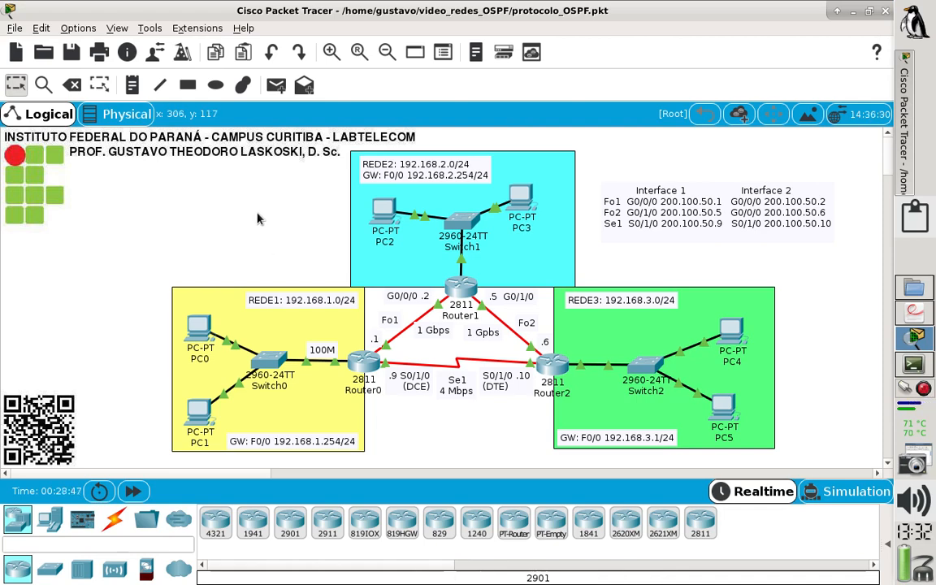
Switch to the laboratorio_OSPF.pdf worksheet and review exercise 2 about checking Router0's routing table.
left_click(912, 315)
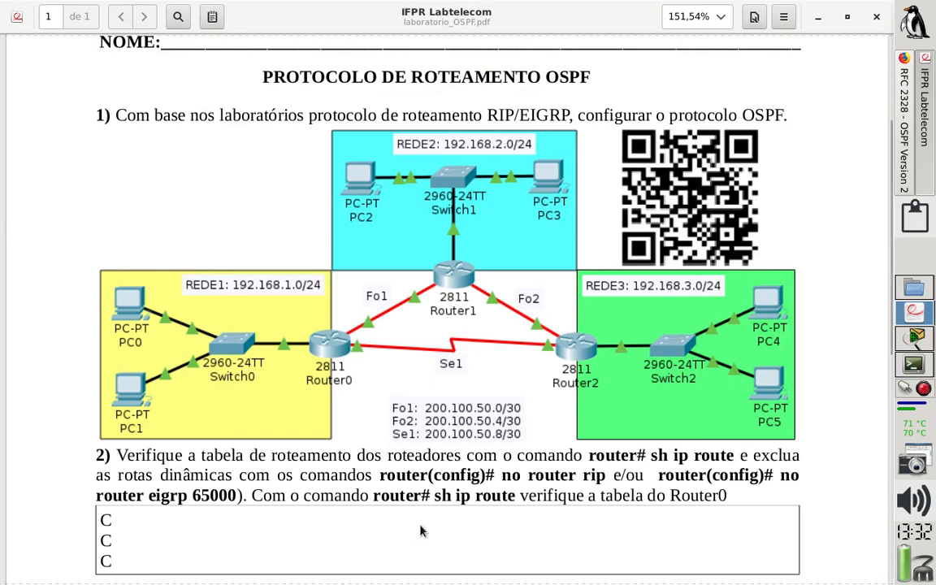
scroll(425, 524, "down", 1)
scroll(425, 520, "down", 1)
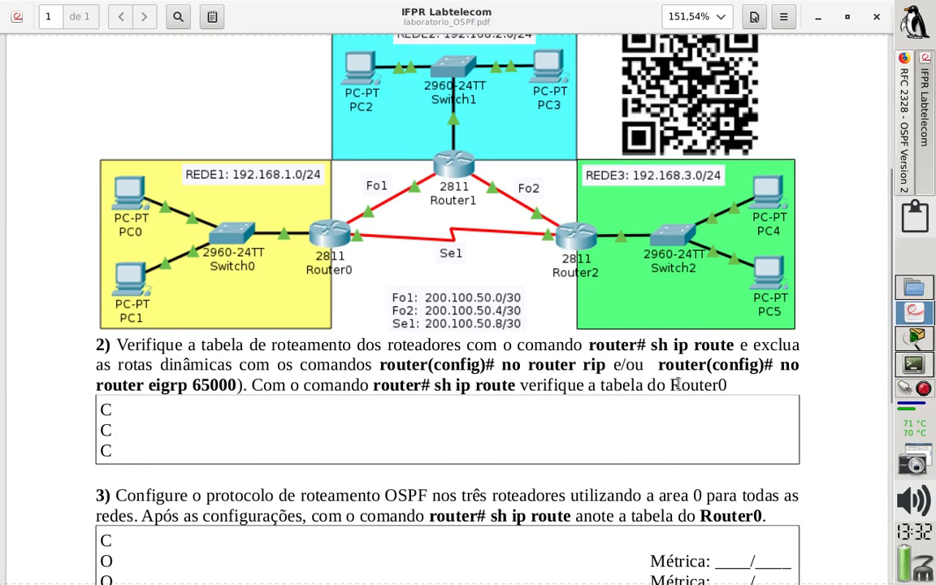
left_click_drag(680, 385, 767, 379)
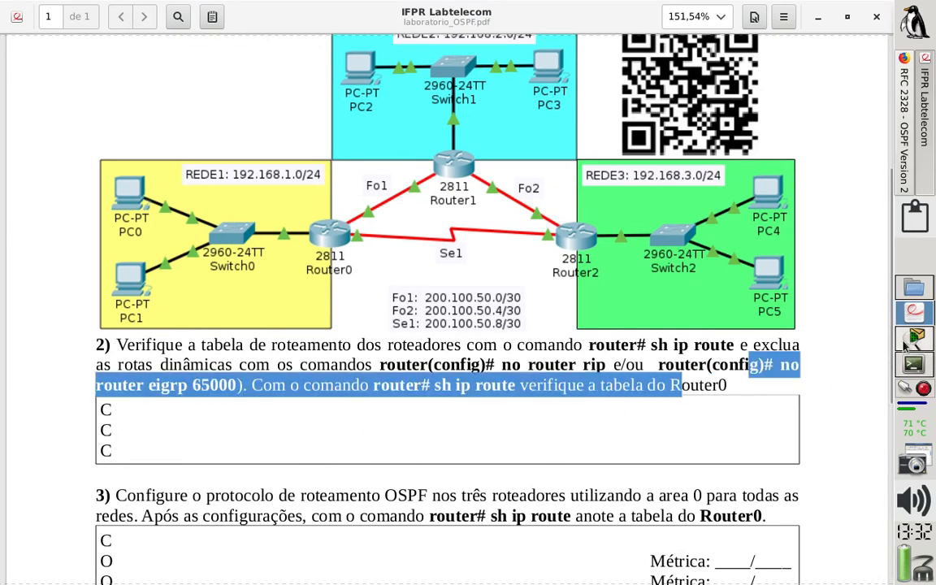
Switch to Packet Tracer, open Router0's command line and copy the connected-route entries from its sh ip route output.
left_click(915, 337)
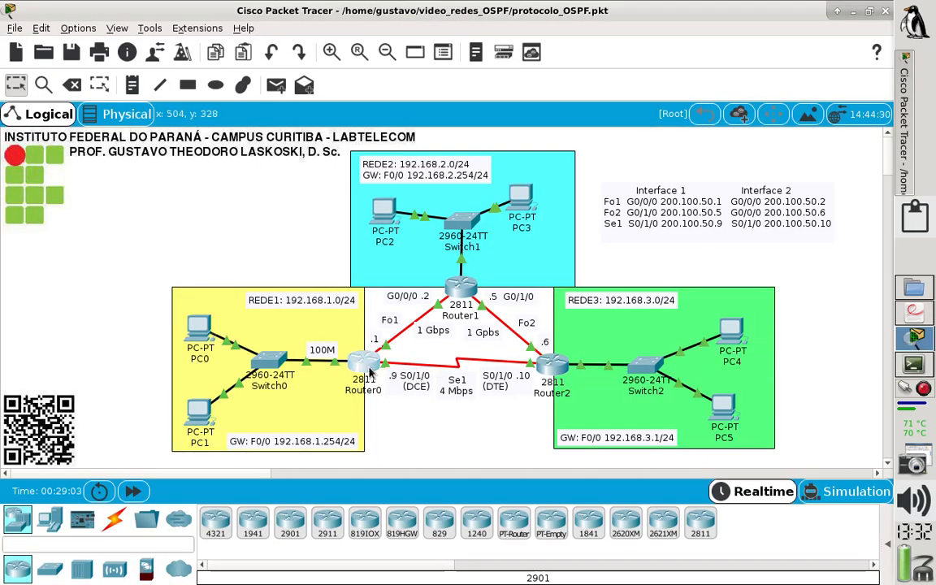
left_click(364, 362)
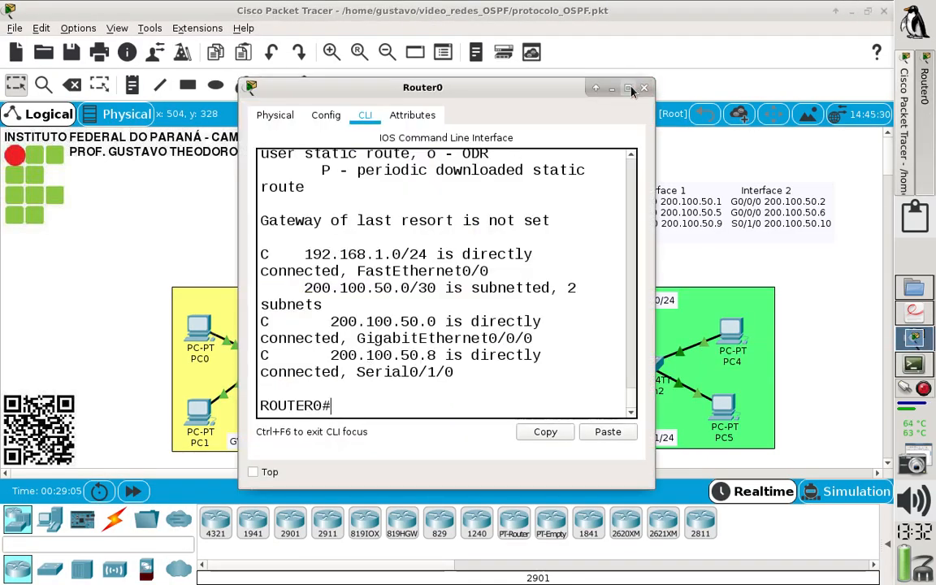
double_click(574, 85)
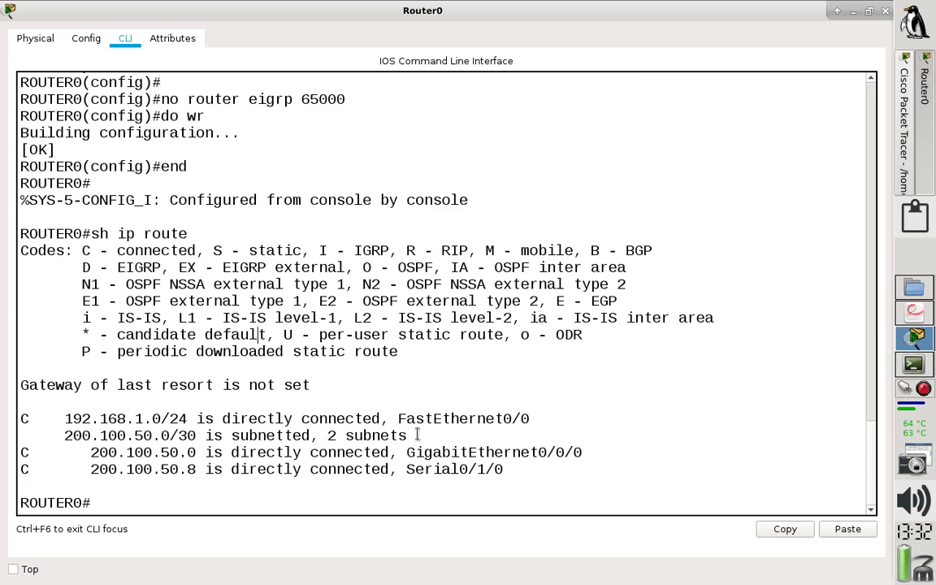
left_click_drag(505, 470, 19, 417)
key("ctrl+c")
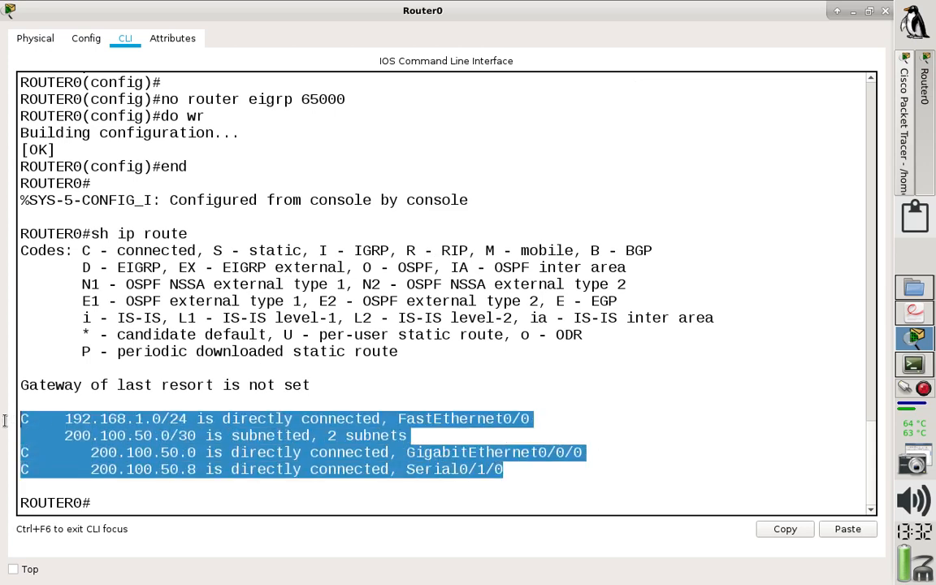
left_click(790, 534)
Switch to the terminal with notes_OSPF.txt and add the heading "2)" below the NOTAS DE AULA header.
left_click(912, 368)
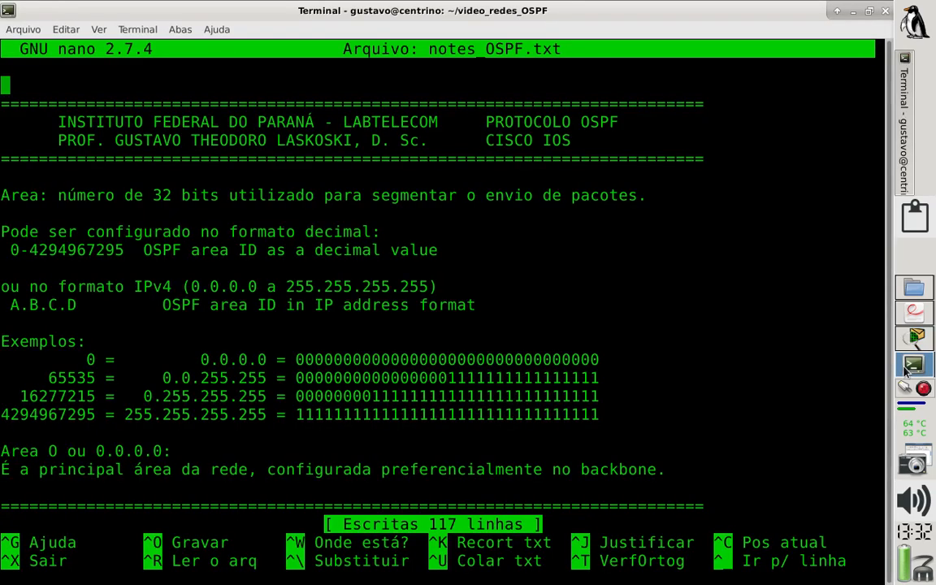
key("Page_Down")
key("Down")
key("Down")
key("Down")
key("Down")
key("Down")
key("Down")
type("2)")
key("Return")
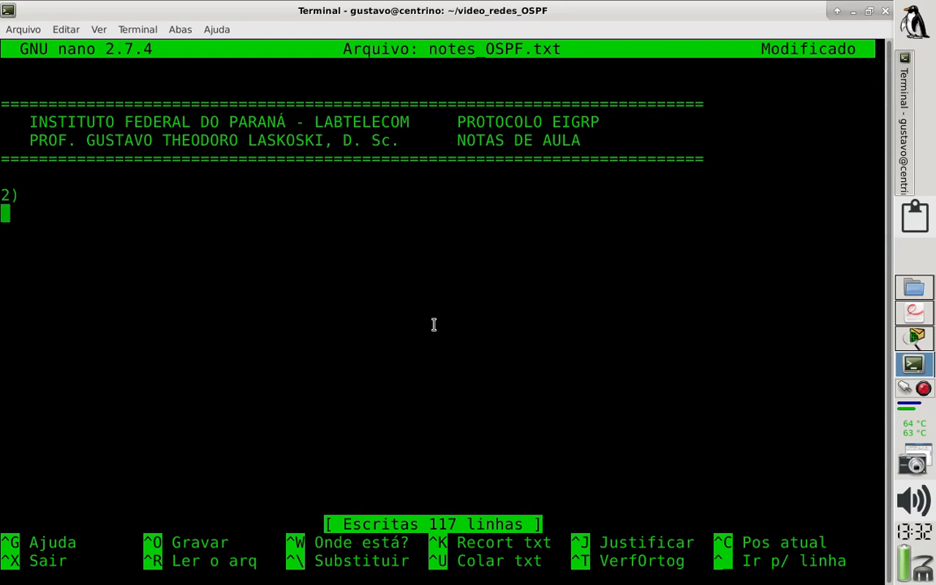
Paste Router0's copied routes under the "2)" heading, add blank lines after them and save notes_OSPF.txt.
key("ctrl+shift+v")
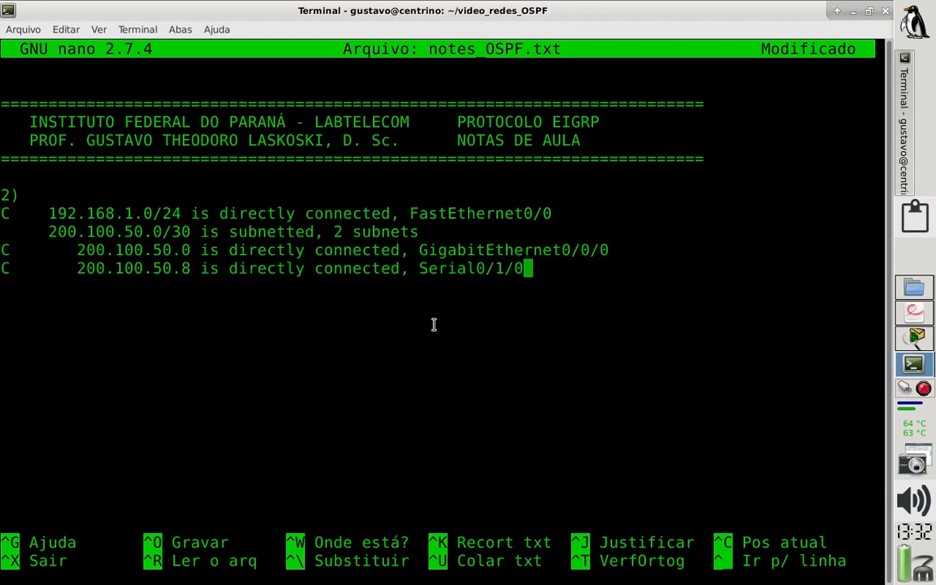
key("Return")
key("Return")
key("ctrl+o")
key("Return")
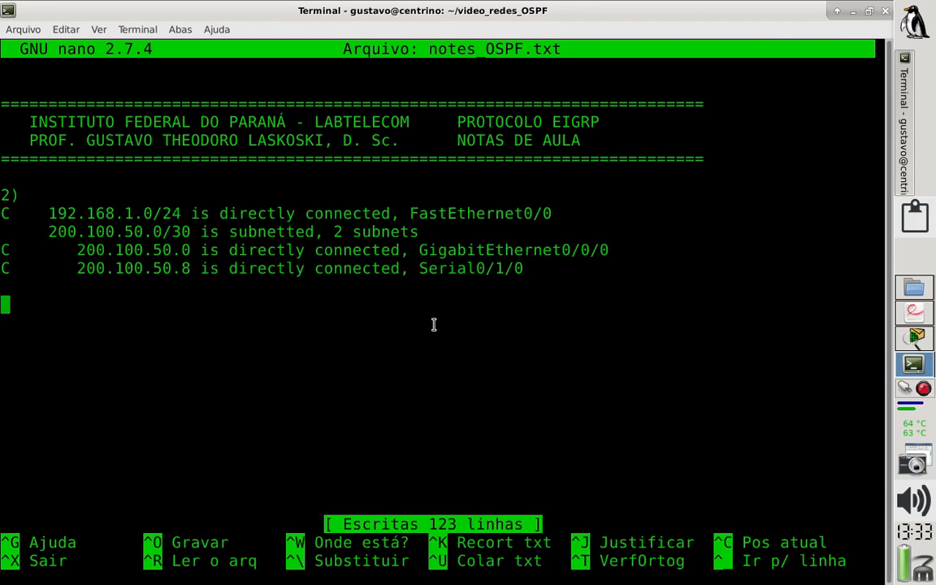
Review exercise 3 in the PDF worksheet, highlighting area 0, the sh ip route command and the metric blanks, and return to the notes.
left_click(914, 313)
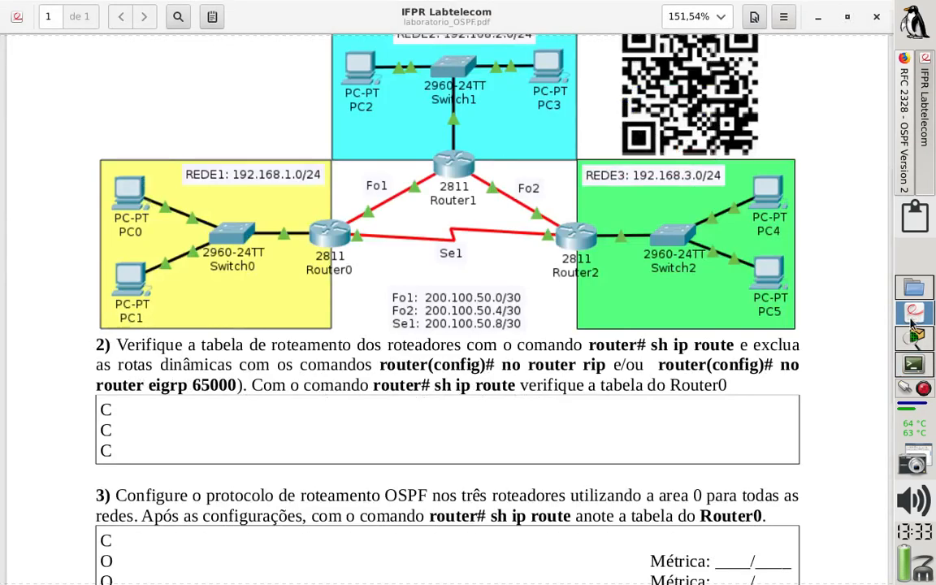
scroll(312, 422, "down", 3)
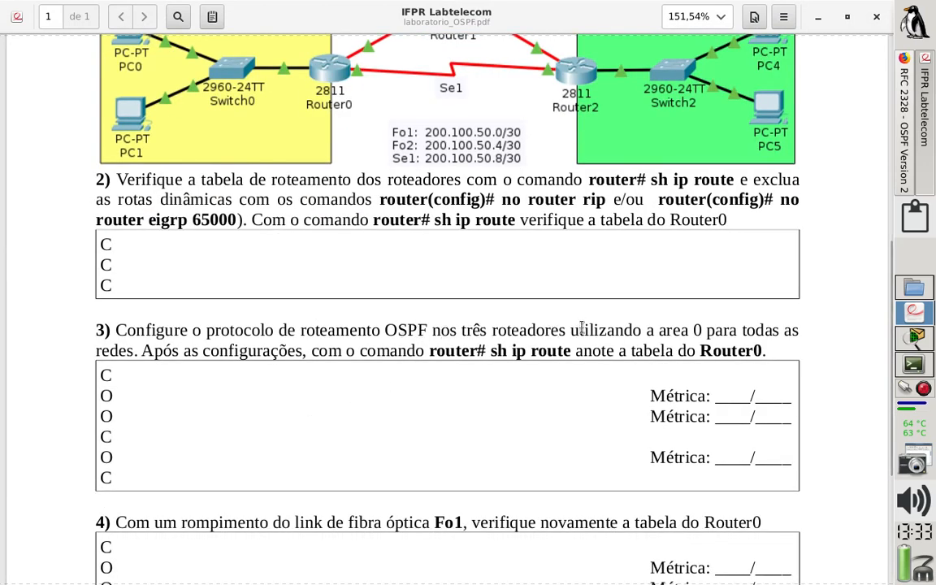
left_click_drag(658, 330, 699, 328)
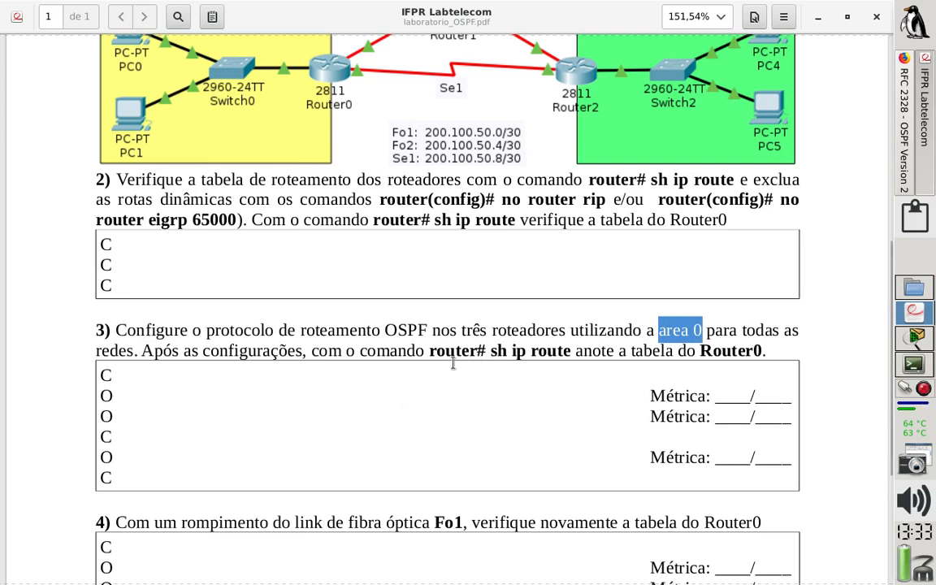
left_click_drag(428, 351, 576, 350)
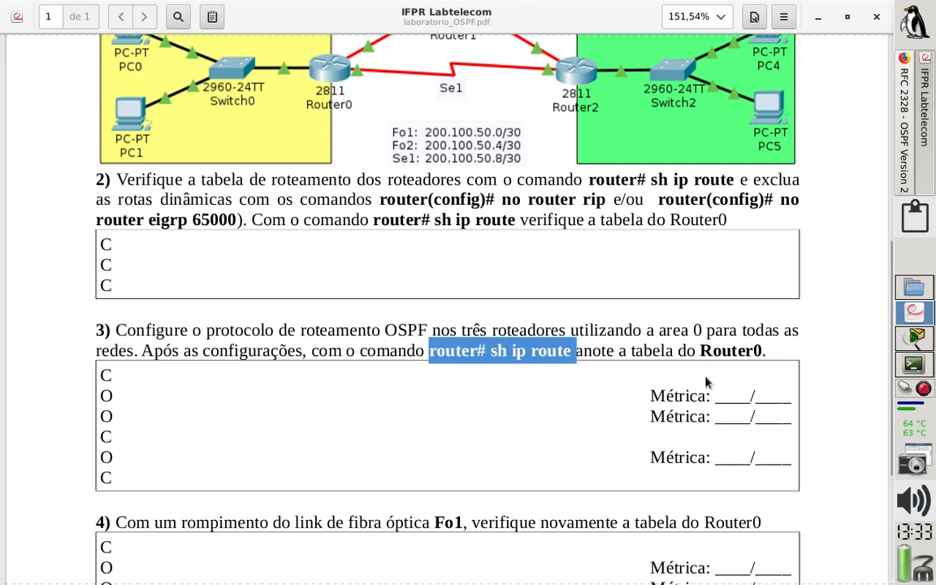
left_click_drag(652, 394, 785, 458)
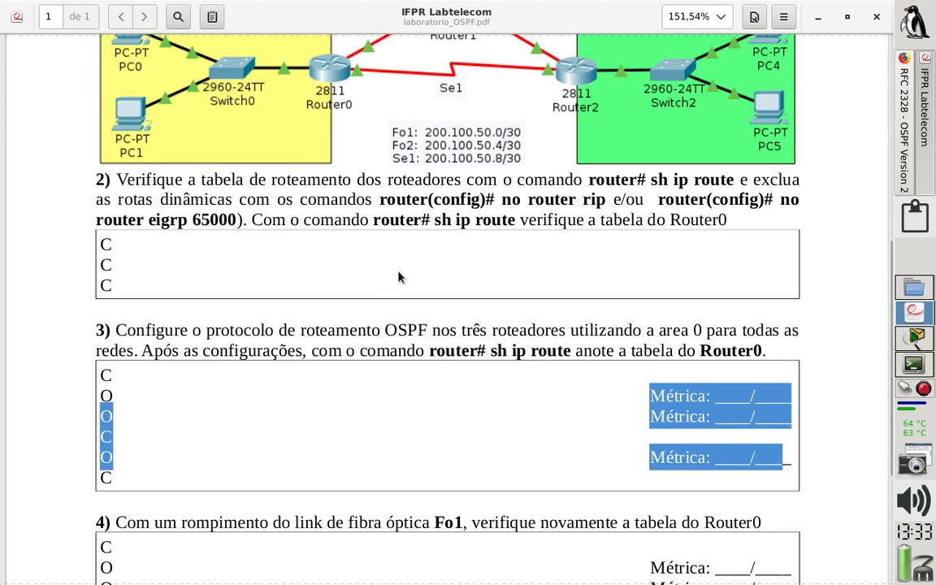
left_click(512, 255)
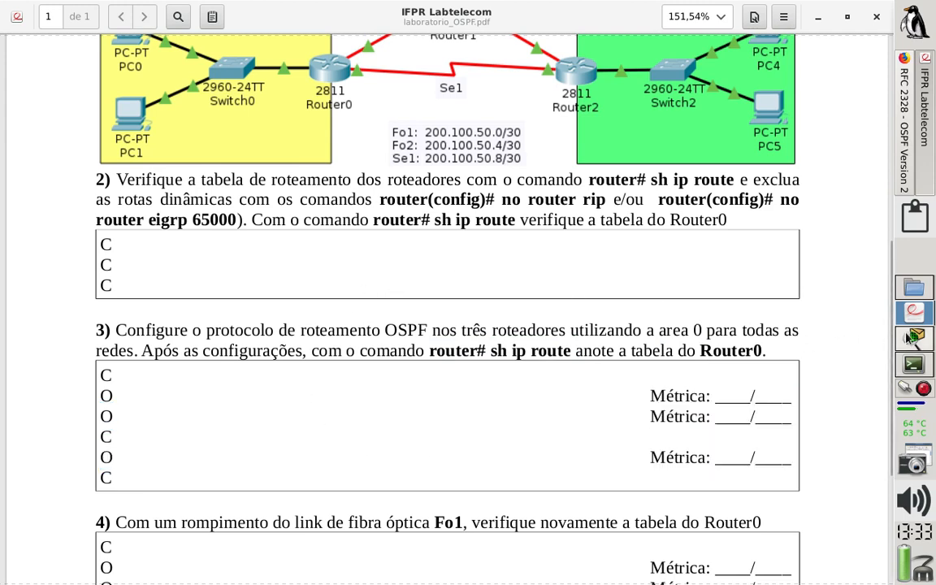
left_click(914, 363)
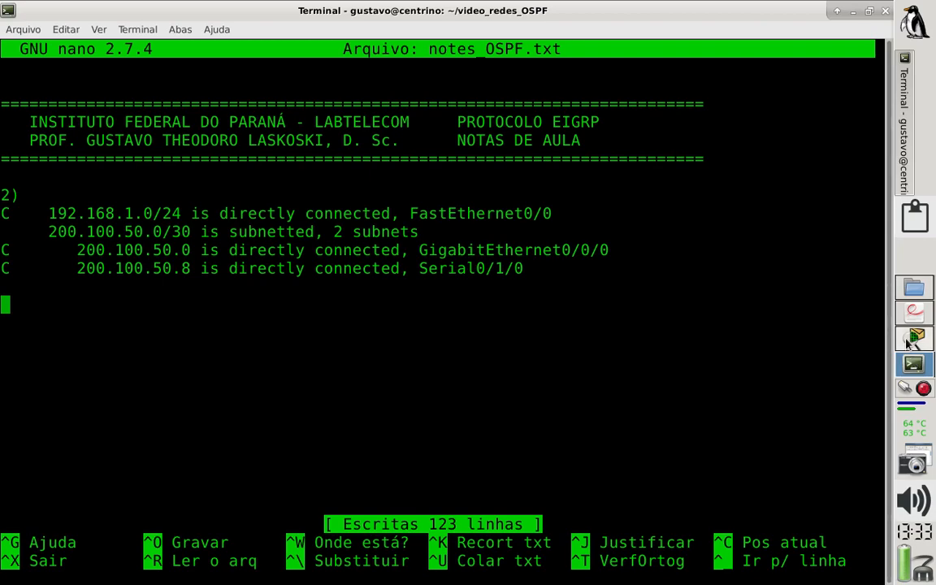
Switch to Router0's command line in Packet Tracer and enter global configuration mode with conf t.
key("alt+Tab")
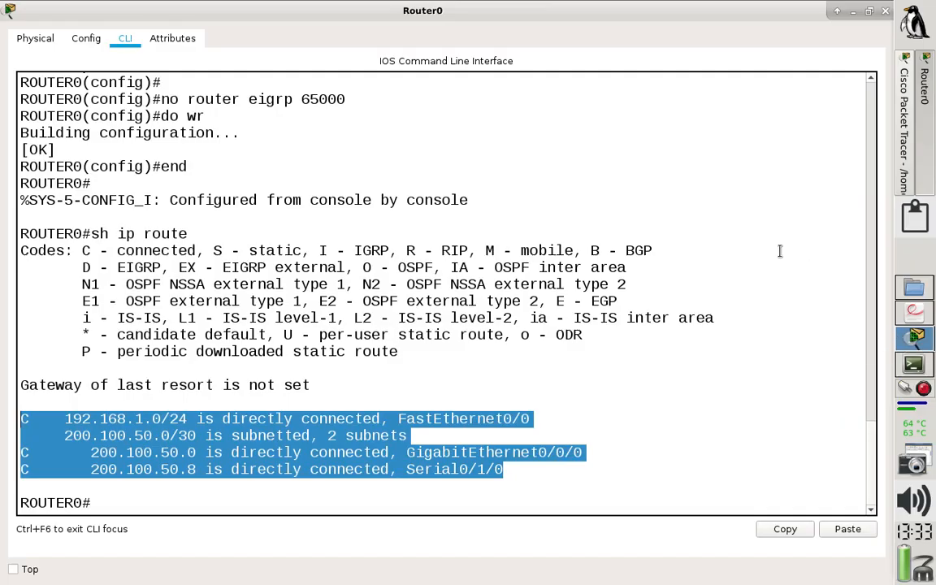
left_click(634, 291)
left_click_drag(93, 509, 30, 505)
left_click(113, 506)
type("conf t")
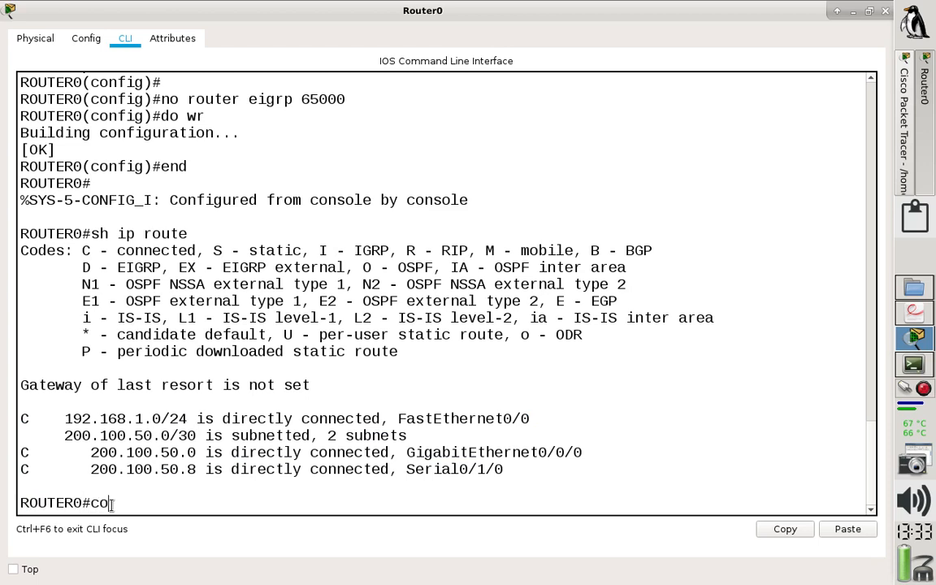
key("Return")
Query the process ID range for router ospf and start OSPF with process ID 1.
type("router ospf")
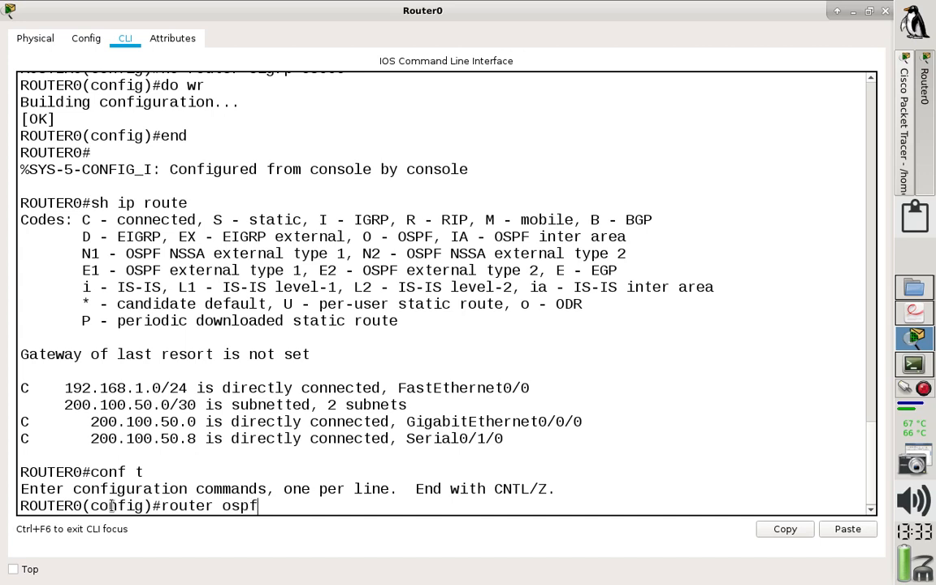
type(" ?")
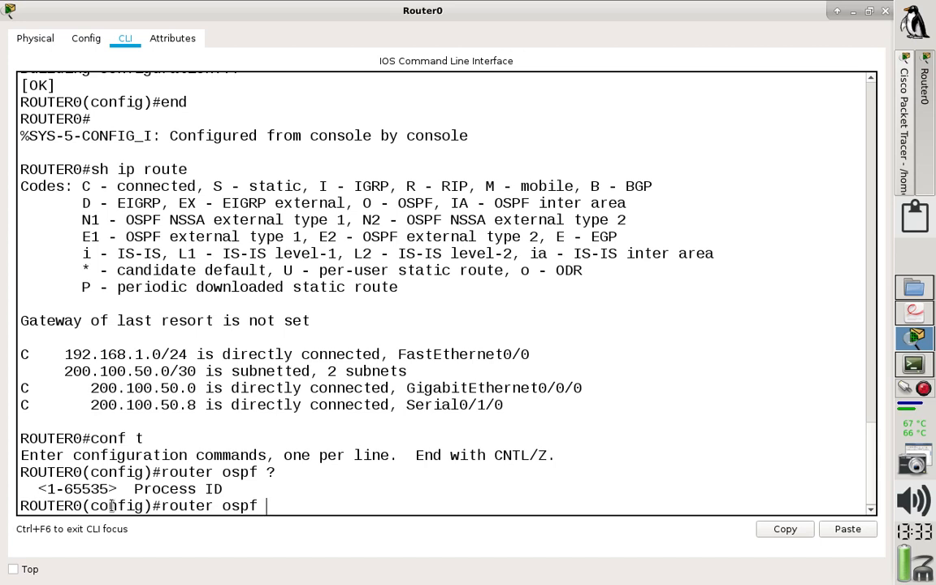
type("!")
key("Return")
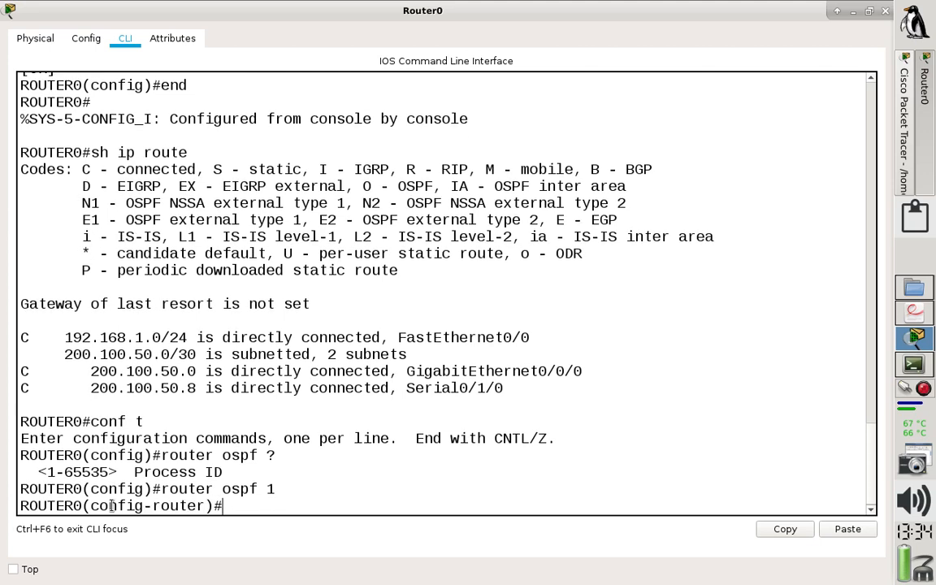
List the OSPF router configuration commands, examine router-id, auto-cost, area and network, and highlight the connected routes above.
left_click_drag(222, 506, 21, 506)
left_click(296, 509)
type("?")
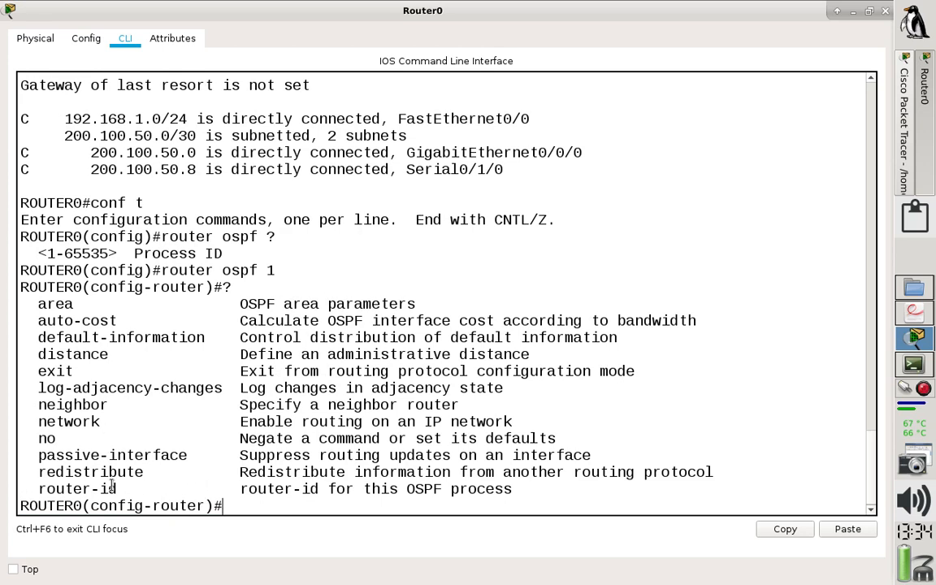
left_click_drag(118, 490, 20, 491)
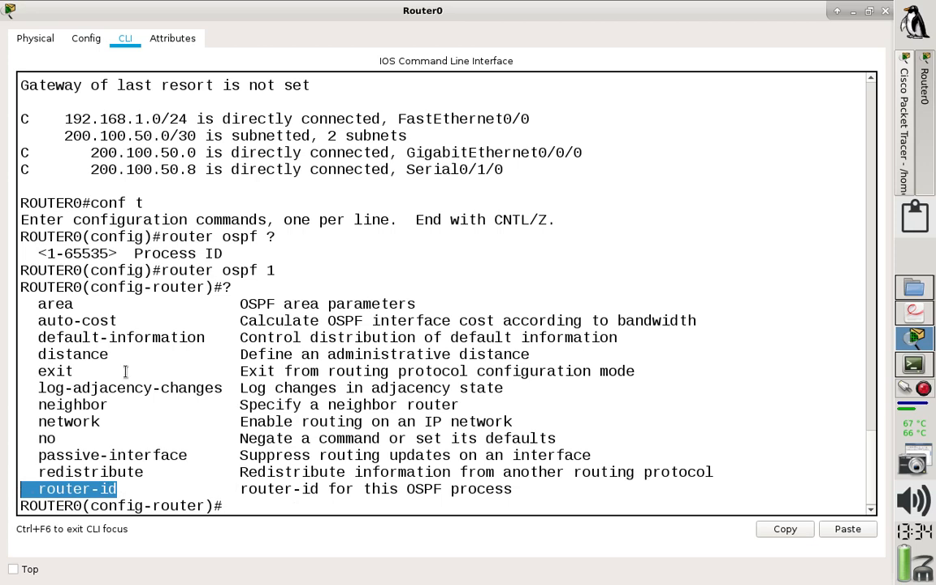
left_click_drag(187, 321, 39, 321)
left_click_drag(697, 321, 27, 321)
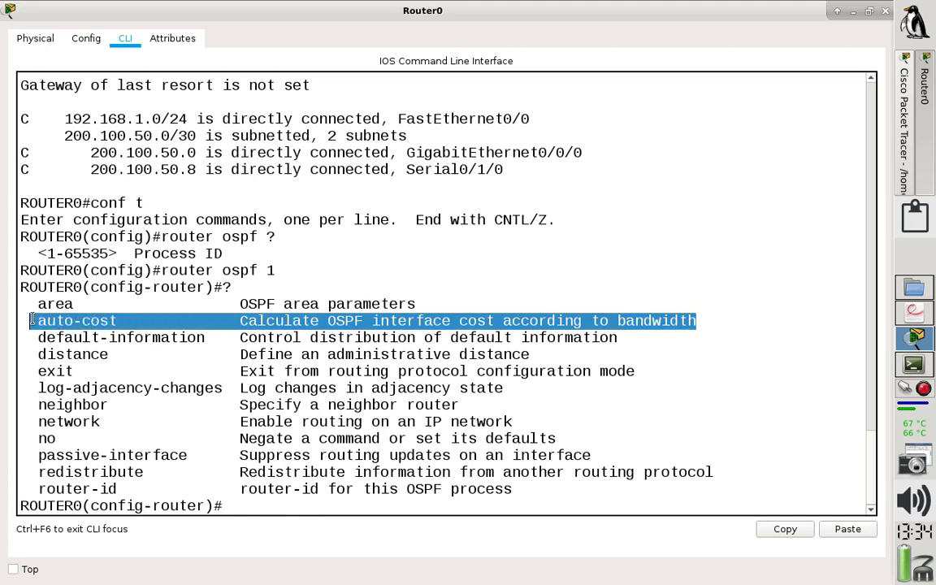
left_click(230, 307)
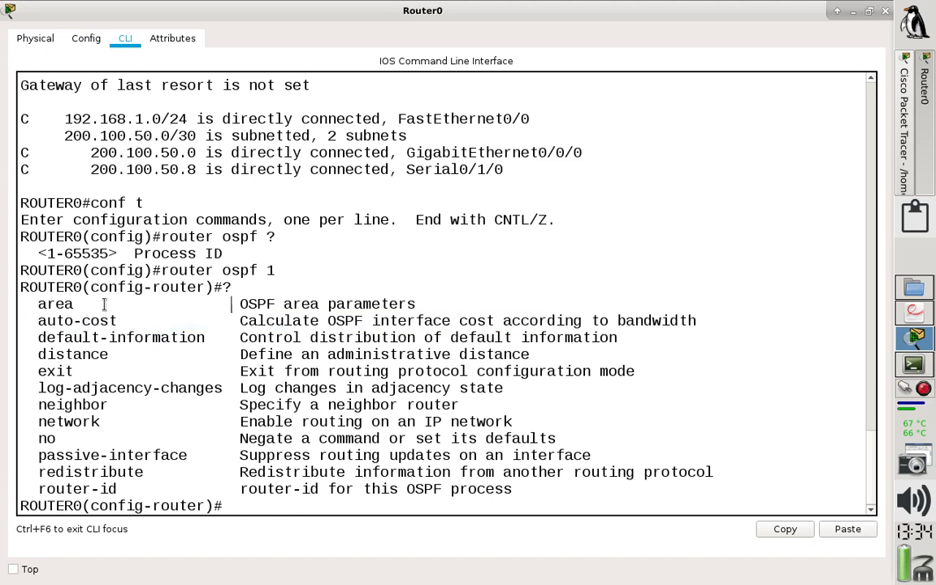
left_click_drag(99, 306, 38, 306)
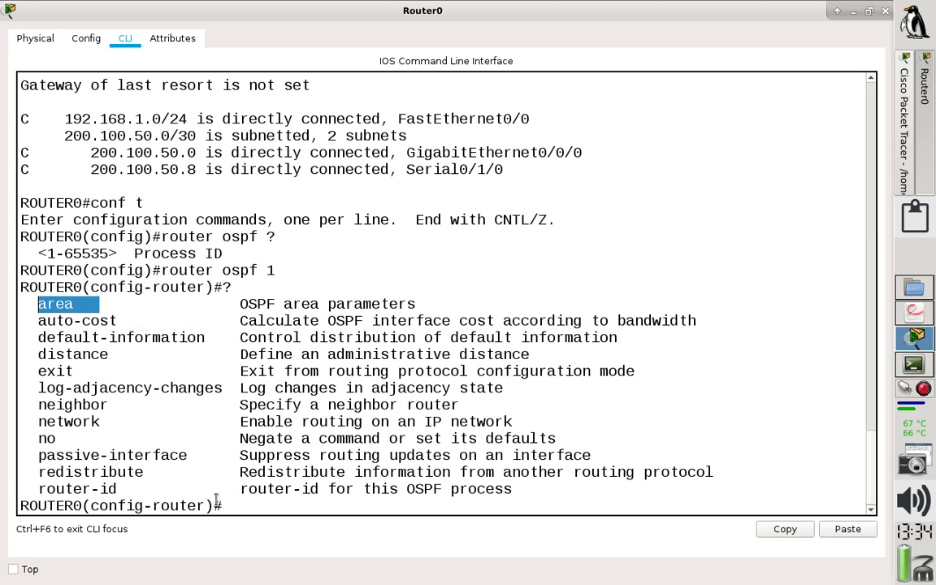
left_click(137, 420)
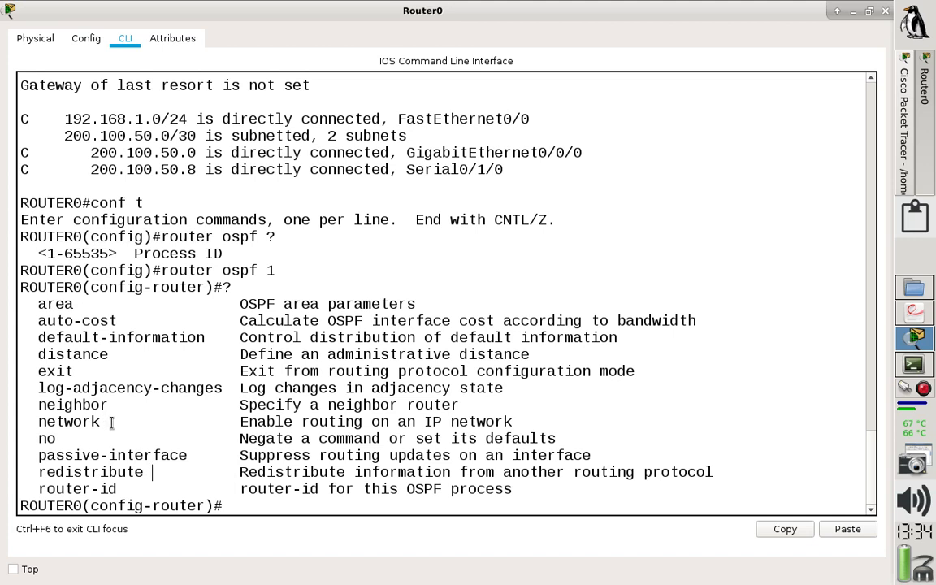
left_click_drag(106, 422, 38, 422)
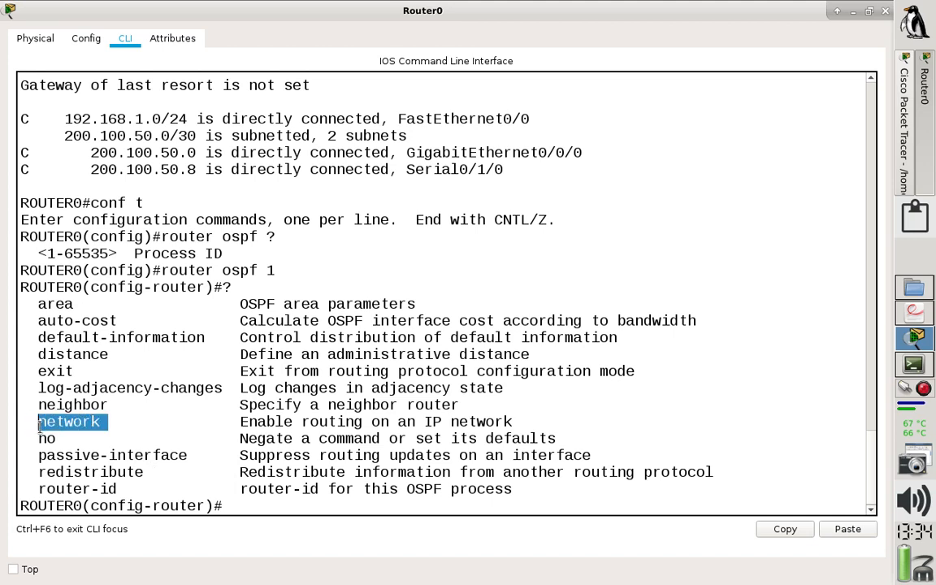
left_click(300, 505)
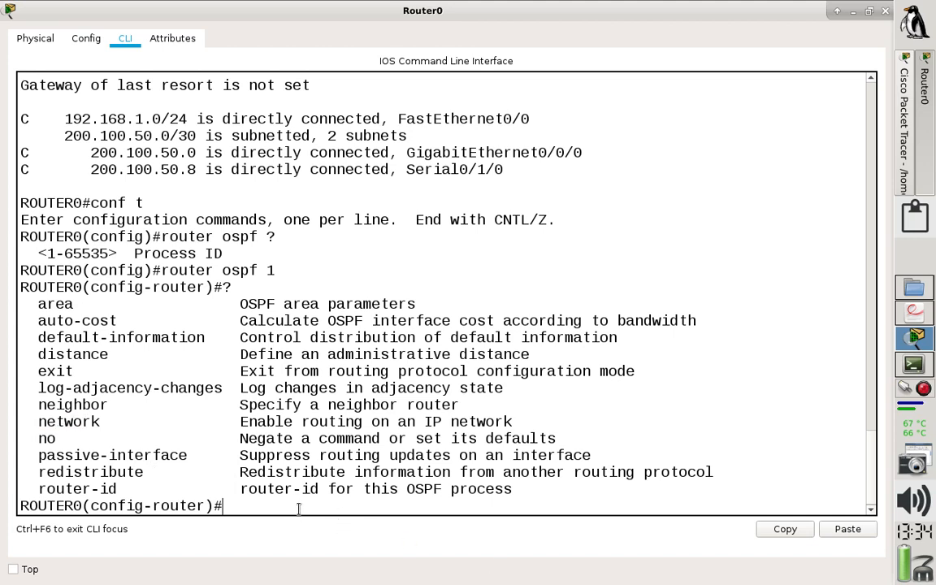
type("n")
key("BackSpace")
left_click_drag(539, 169, 37, 119)
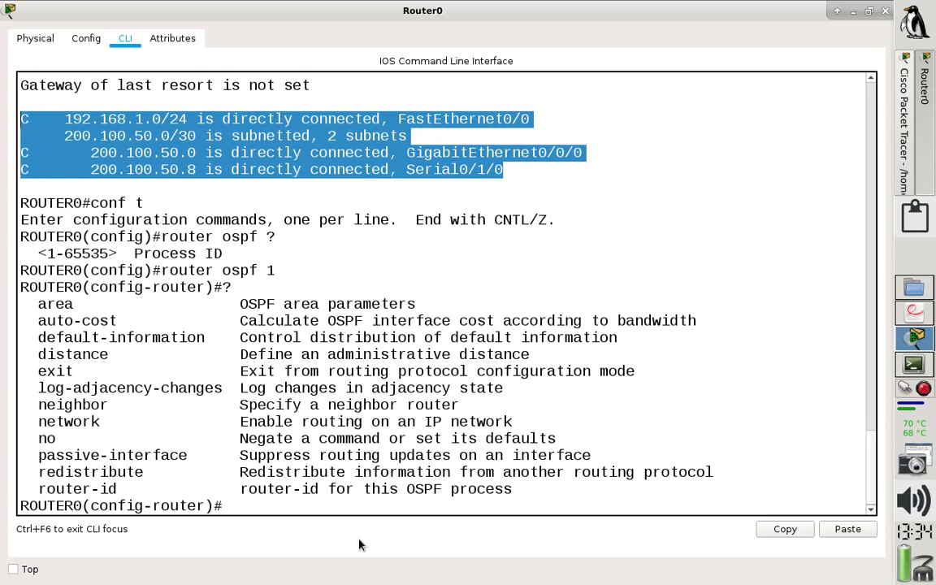
Begin a network statement for 192.168.1.0 with wildcard 0.0.0.255 at Router0's OSPF prompt.
left_click(237, 504)
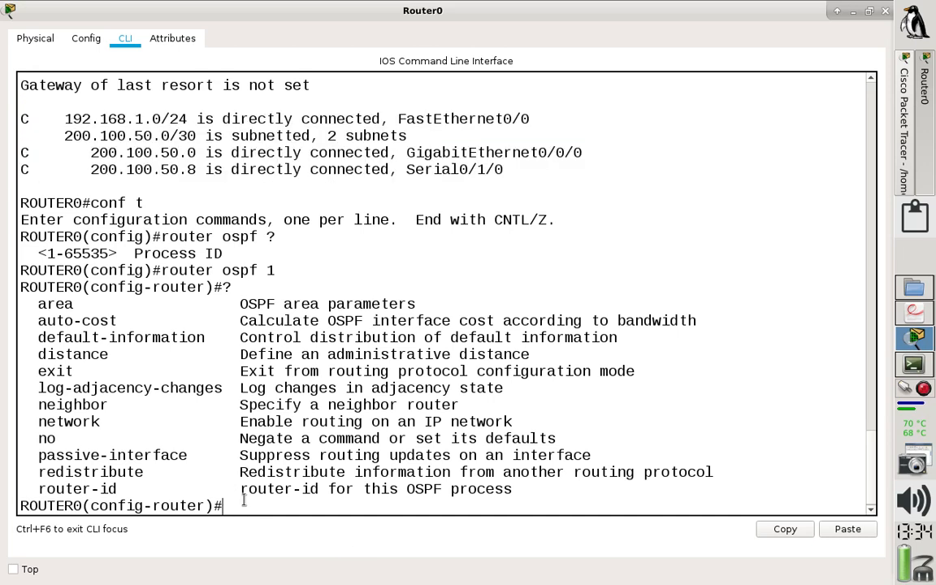
type("networ")
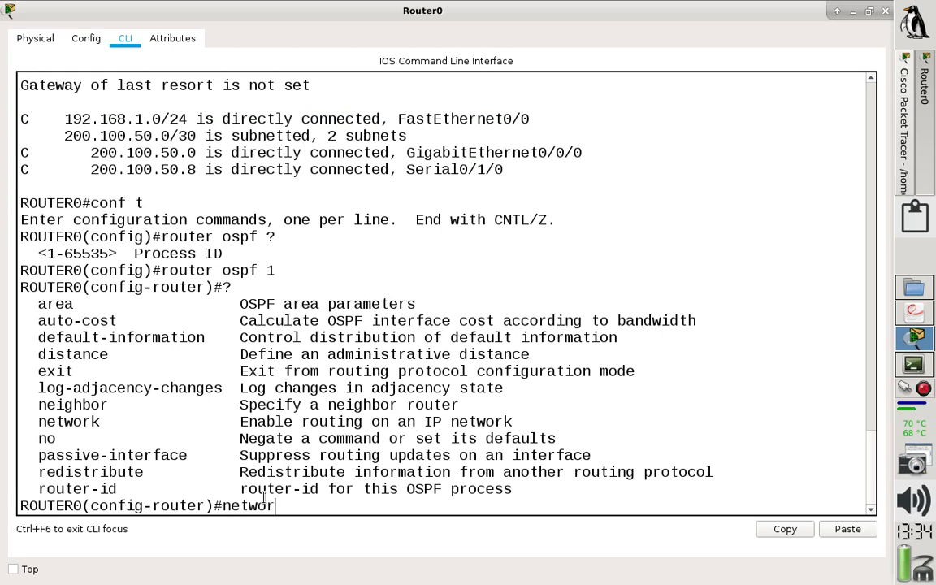
type("k")
left_click_drag(64, 116, 188, 119)
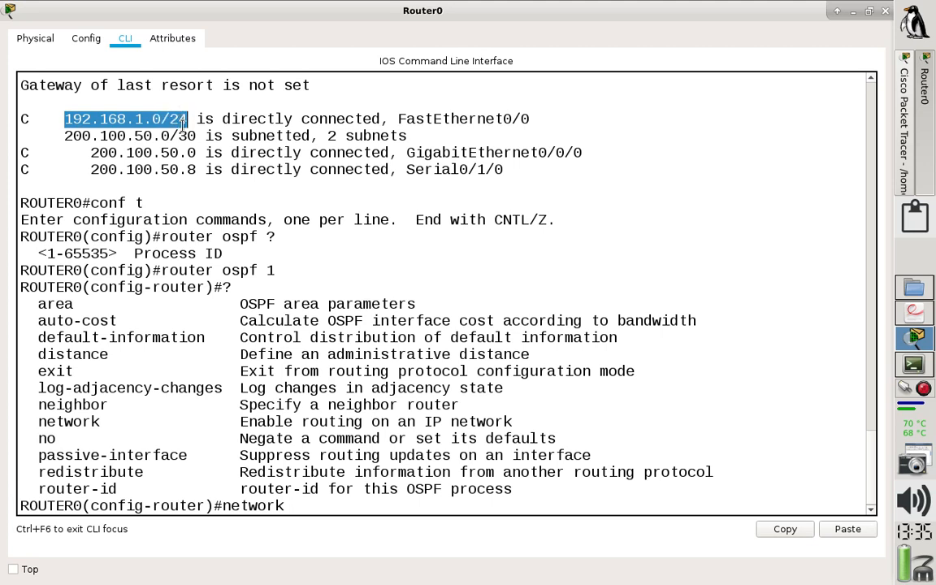
left_click(297, 505)
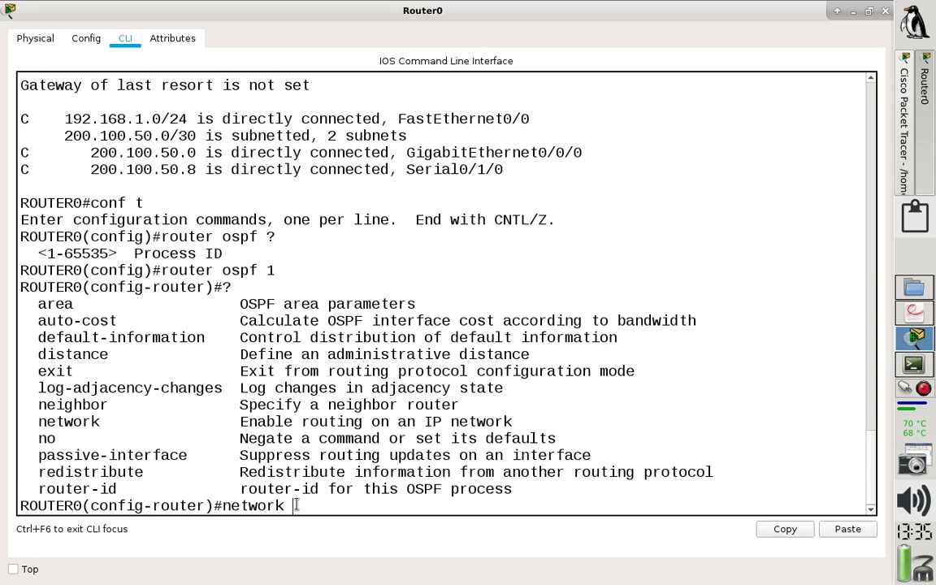
type("2")
key("BackSpace")
type("92.16")
type("9")
type("8.1.0")
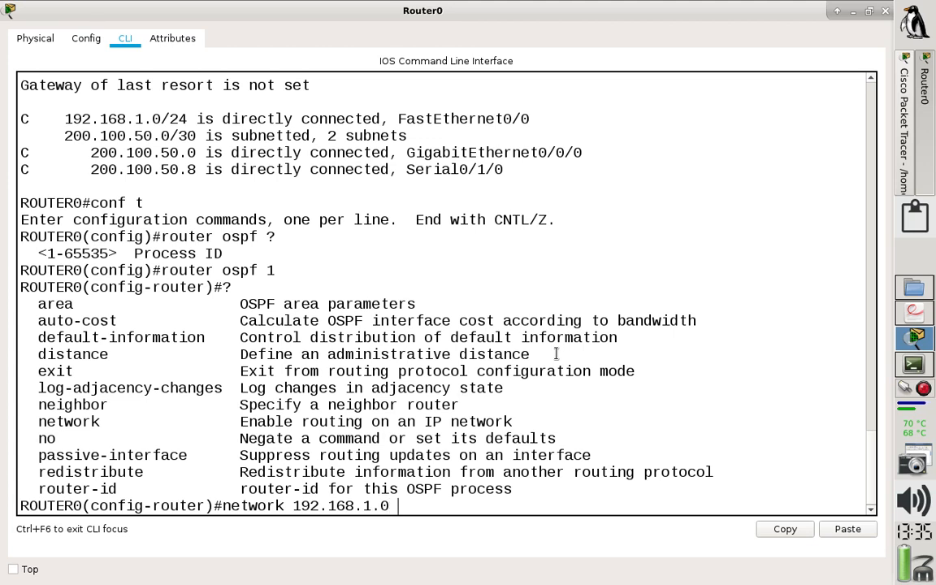
type("0.0.0.255")
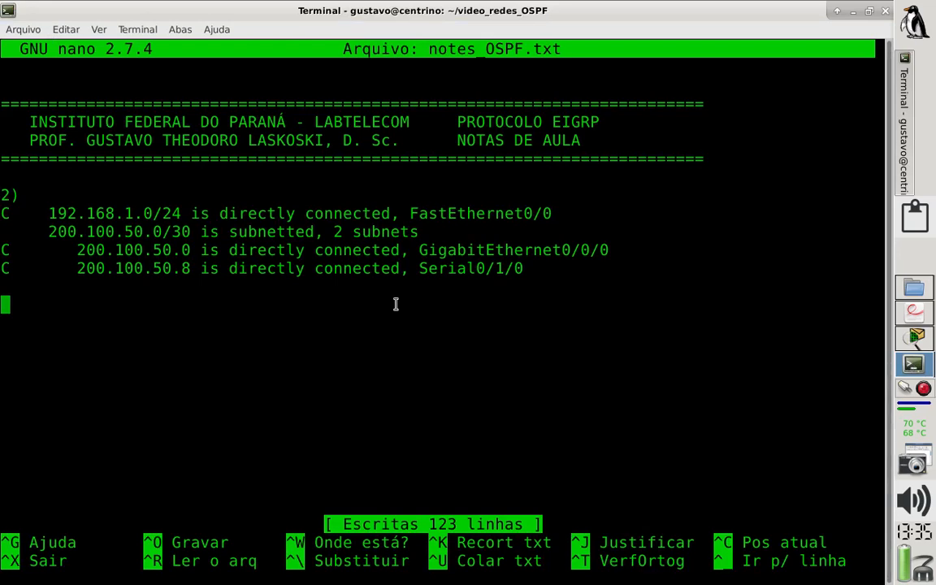
Check the /24 wildcard mask example in the CONFIGURAÇÃO BÁSICA section of notes_OSPF.txt and return to Router0's command line.
key("Page_Up")
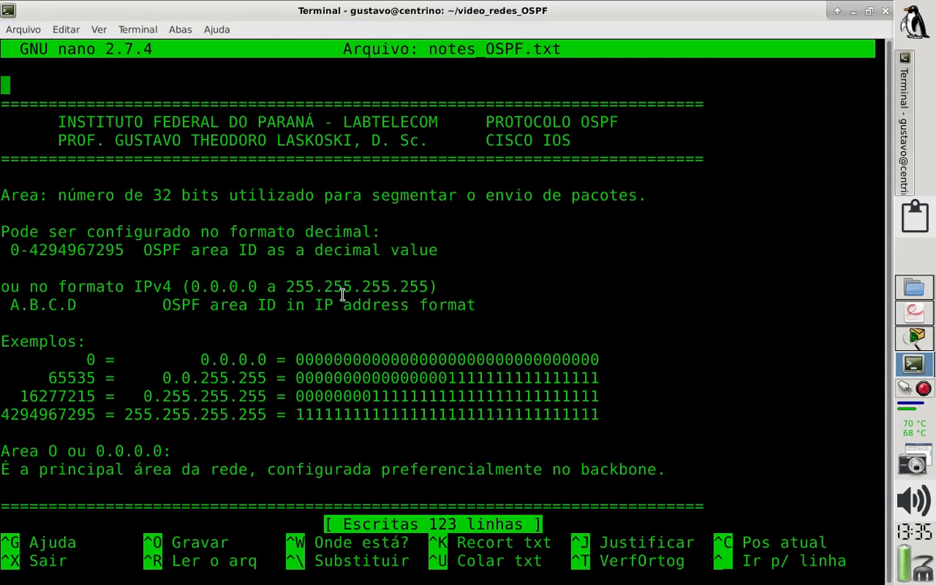
key("Page_Up")
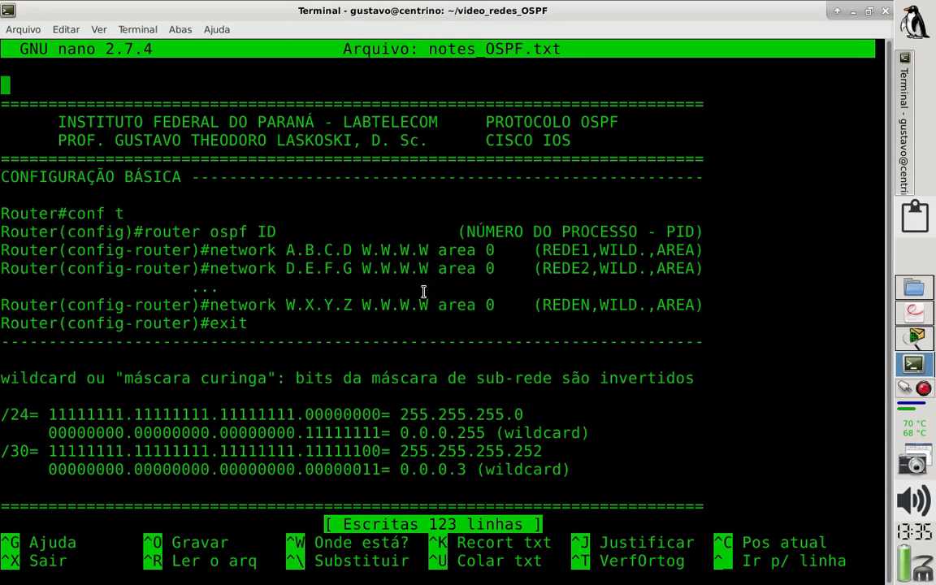
left_click_drag(593, 431, 2, 415)
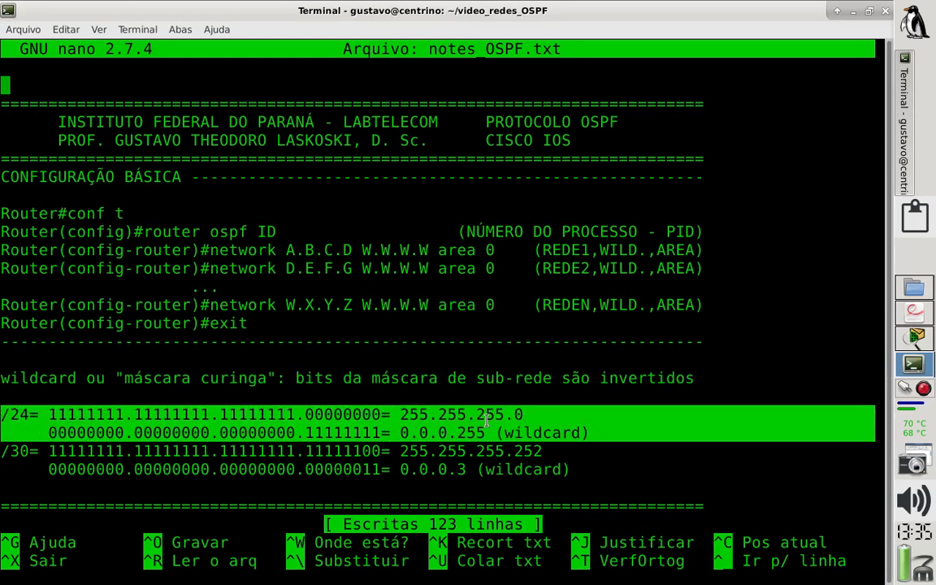
left_click(906, 339)
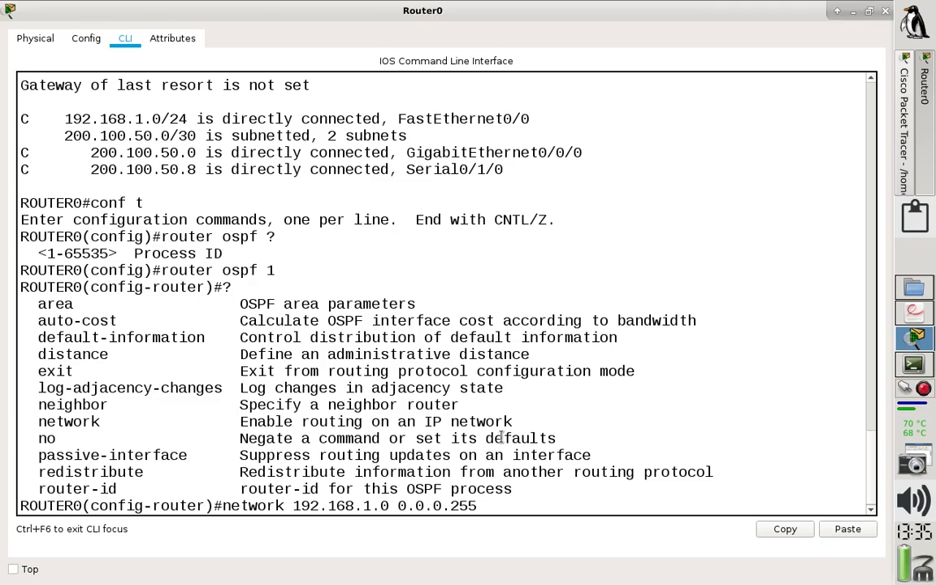
Query the remaining parameters and area ID formats, and complete the 192.168.1.0 0.0.0.255 network statement with area 0.
type("?")
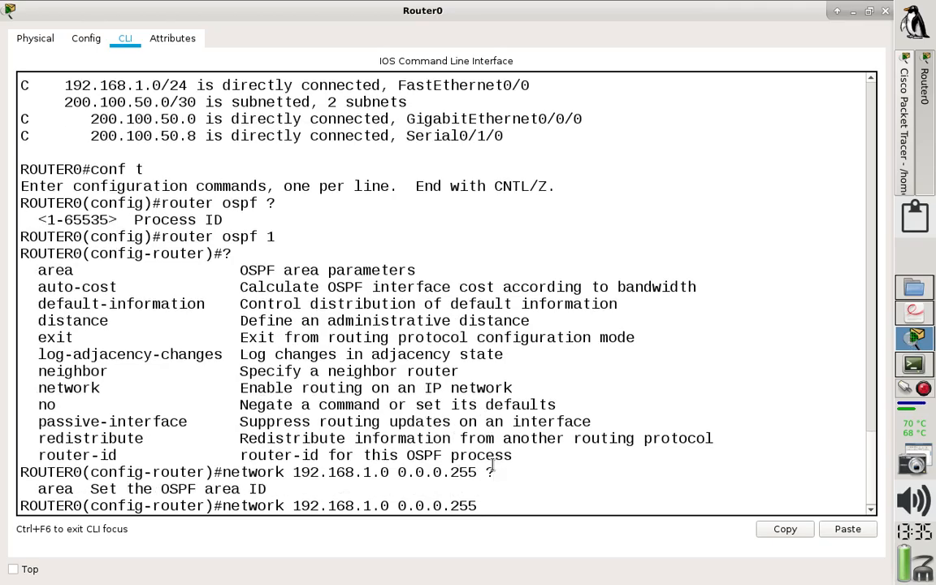
type("area ?")
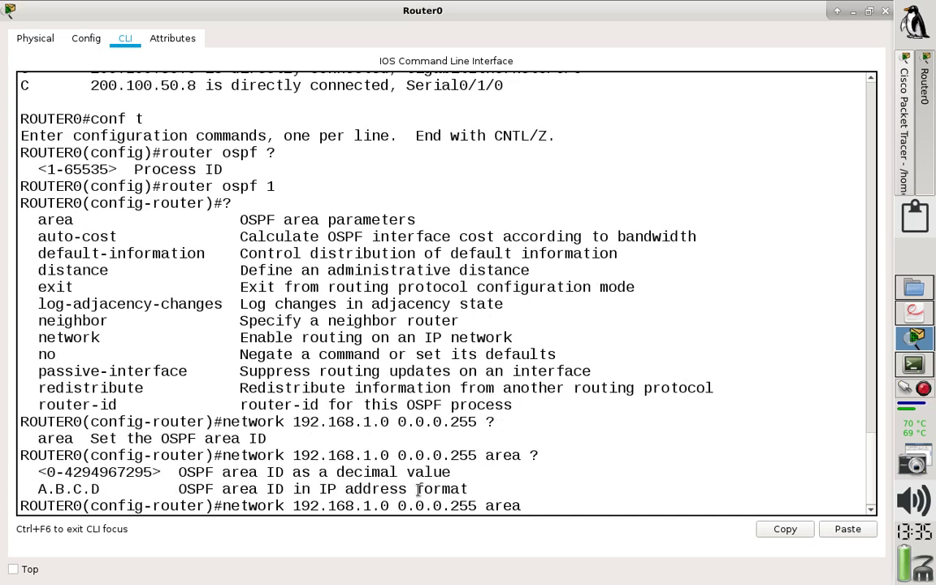
left_click_drag(479, 485, 23, 473)
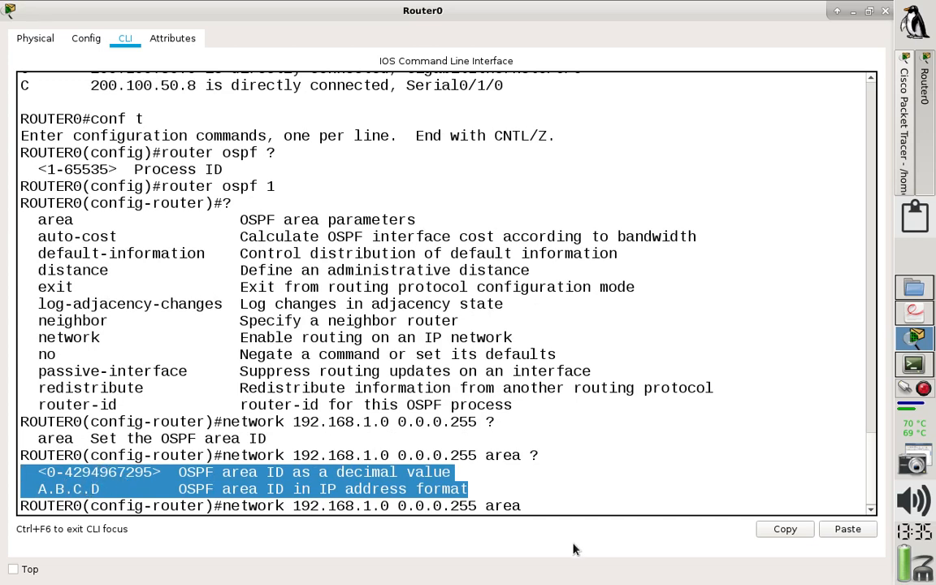
left_click(561, 507)
type("0")
key("Return")
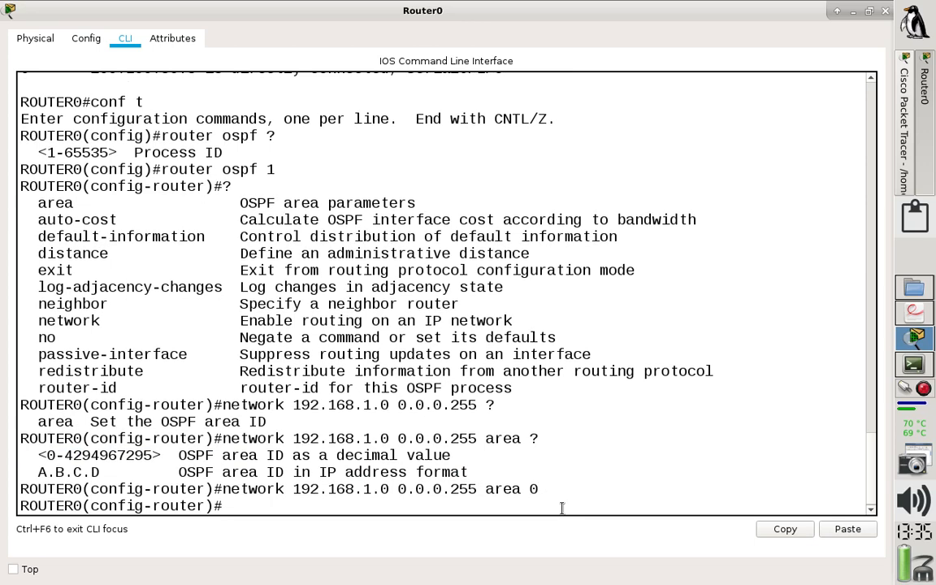
Examine the 200.100.50.0 and 200.100.50.8 subnets and their /30 mask in Router0's earlier routing table output.
scroll(871, 458, "up", 1)
scroll(870, 457, "up", 3)
left_click_drag(199, 208, 65, 191)
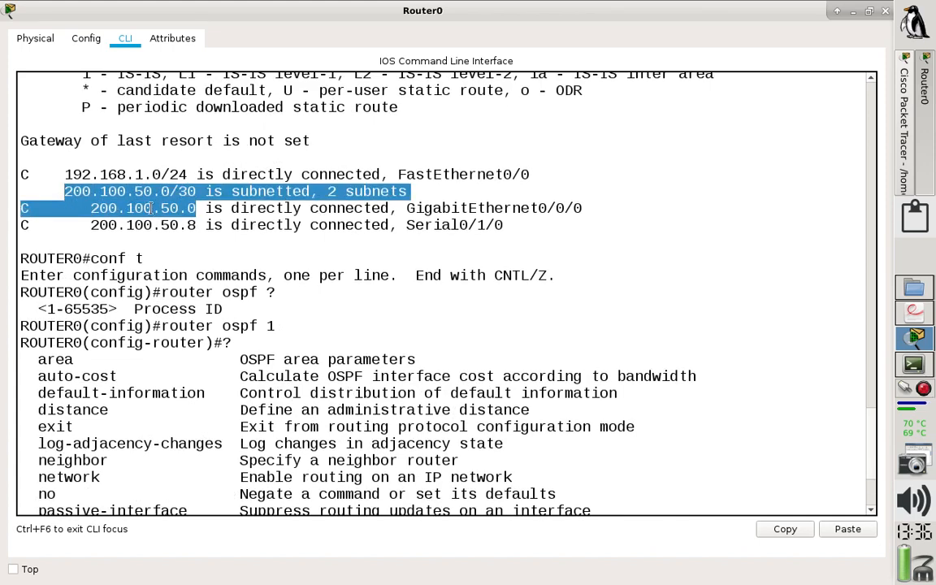
left_click(127, 208)
left_click_drag(196, 225, 53, 194)
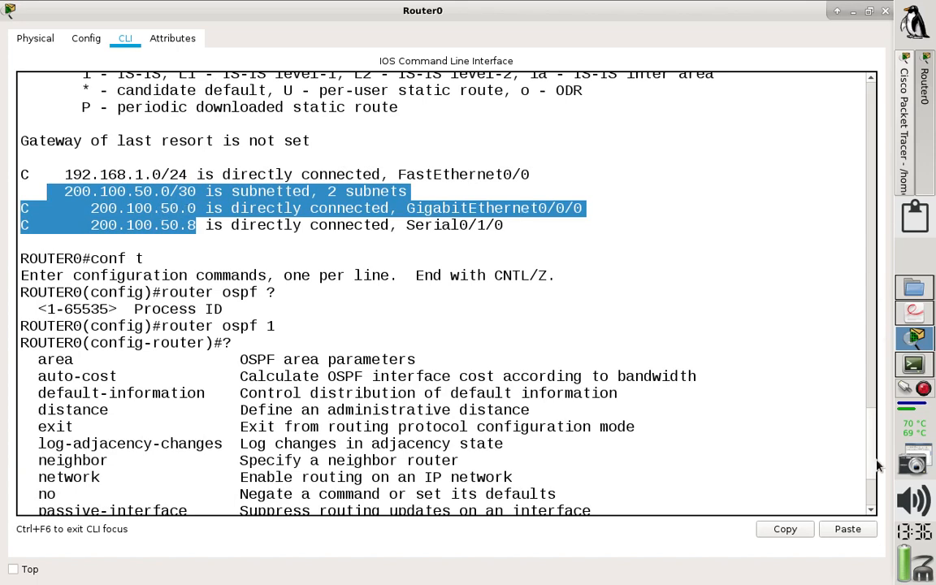
Enter an OSPF network statement for 200.100.50.0 with wildcard 0.0.0.3 in area 0 on Router0.
scroll(522, 466, "down", 2)
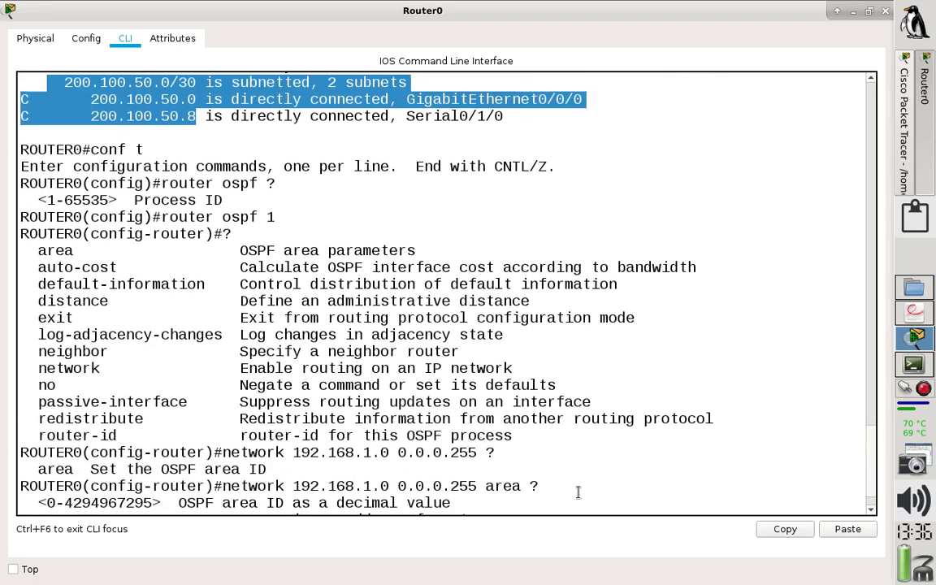
type("0")
key("Return")
left_click(377, 507)
type("network 200.100.50.0")
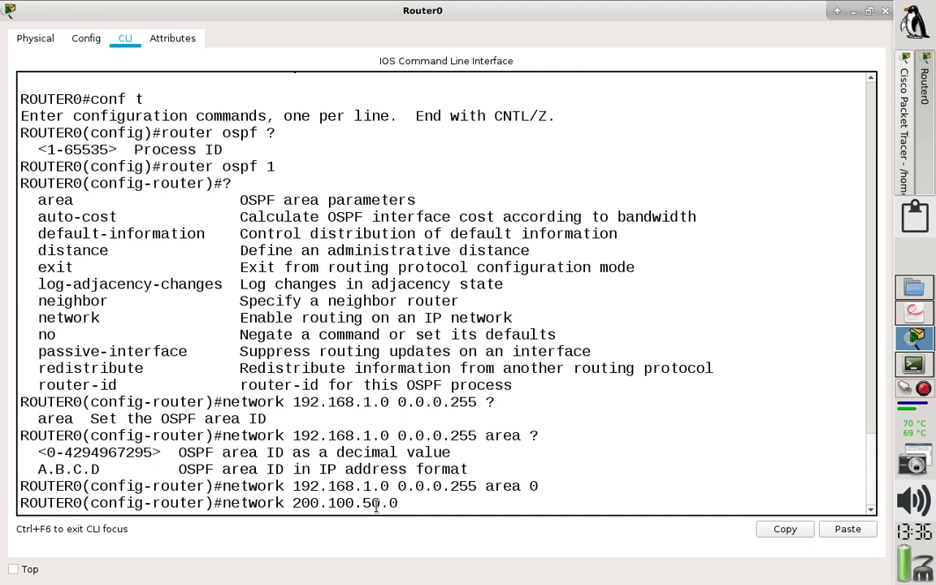
type(" 0.0.0.3 area")
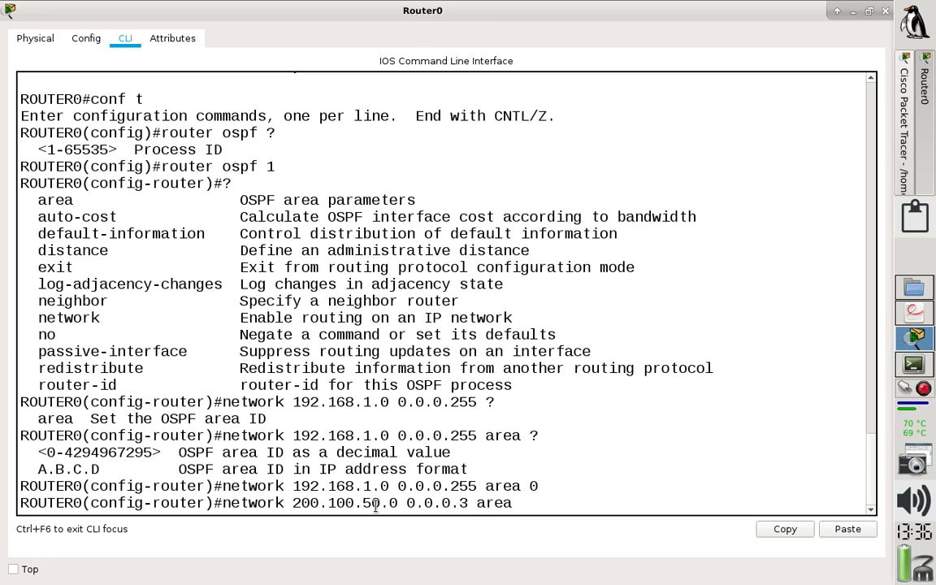
type(" 0")
Switch to the terminal with notes_OSPF.txt and highlight the /30 wildcard mask example.
left_click(916, 366)
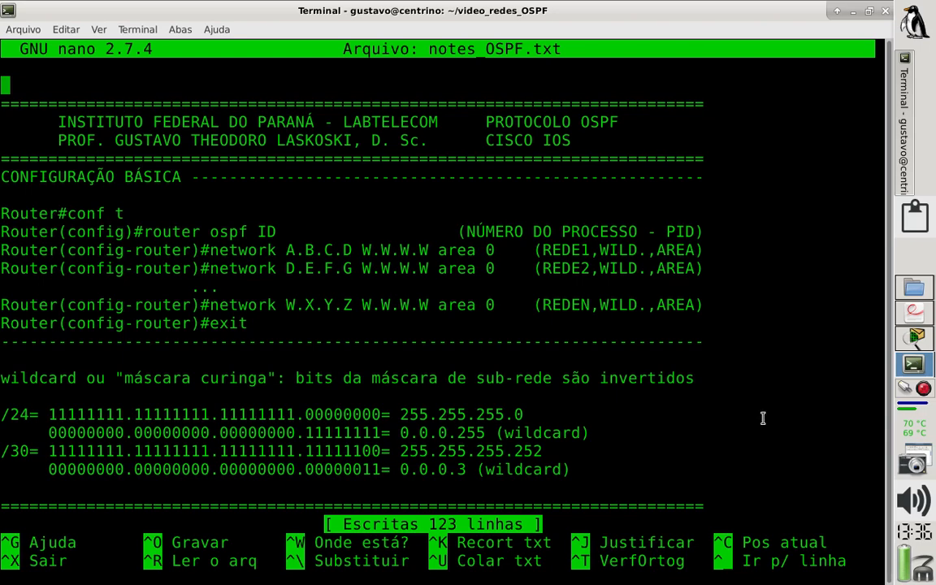
left_click_drag(603, 475, 8, 453)
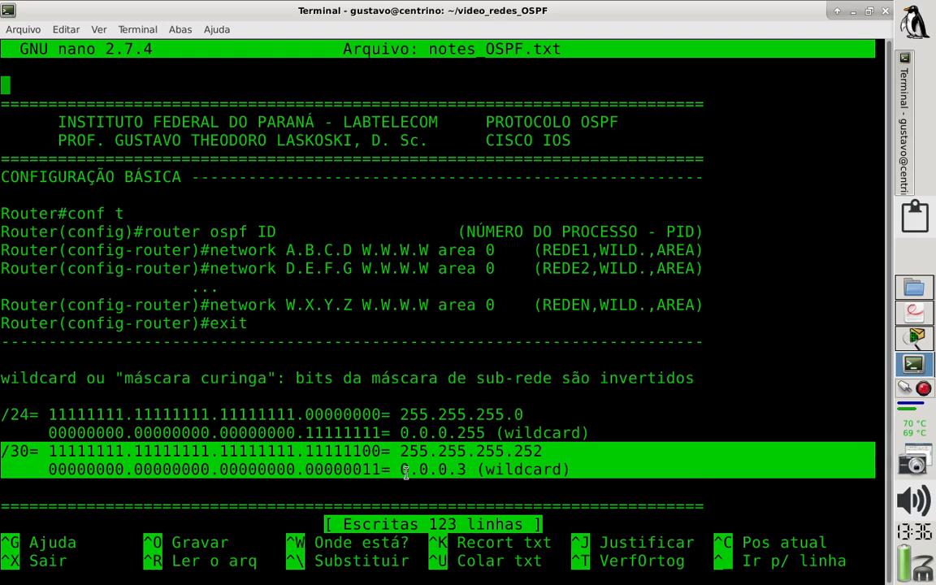
Switch back to Router0's console and add an OSPF network statement for 200.100.50.8 with wildcard 0.0.0.3 in area 0.
left_click(913, 342)
key("Return")
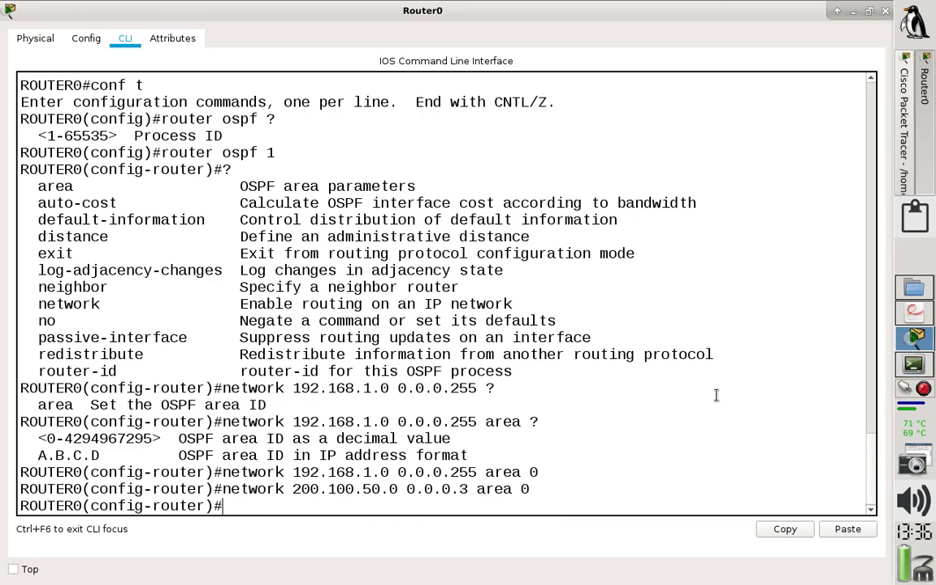
key("Up")
key("Left")
key("Left")
key("Left")
key("Left")
key("Left")
key("Left")
key("Left")
key("Left")
key("Left")
key("Left")
key("Left")
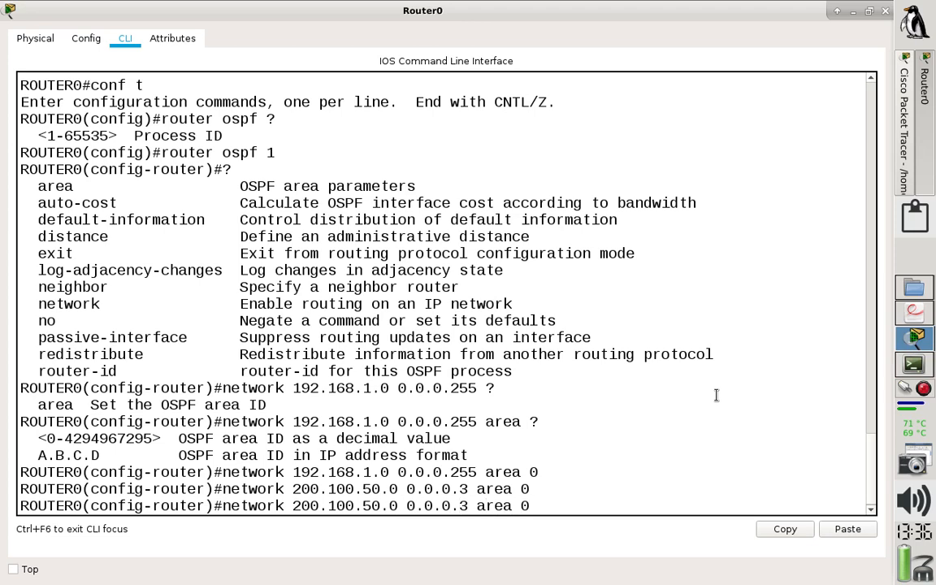
key("Left")
key("BackSpace")
type("8")
key("Return")
Leave configuration mode on Router0, save the configuration with wr, and close its window.
type("e")
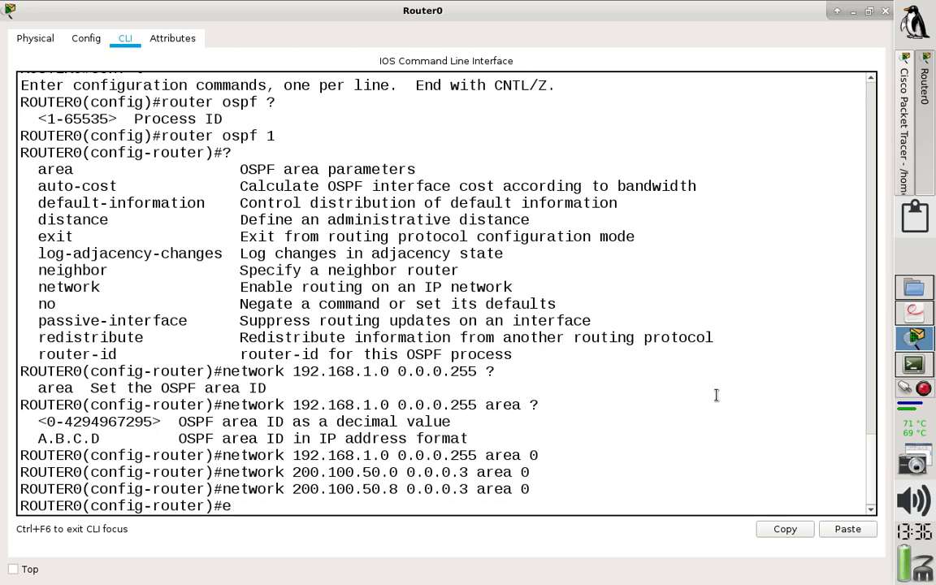
type("x")
key("BackSpace")
type("nd")
key("Return")
type("wr")
key("Return")
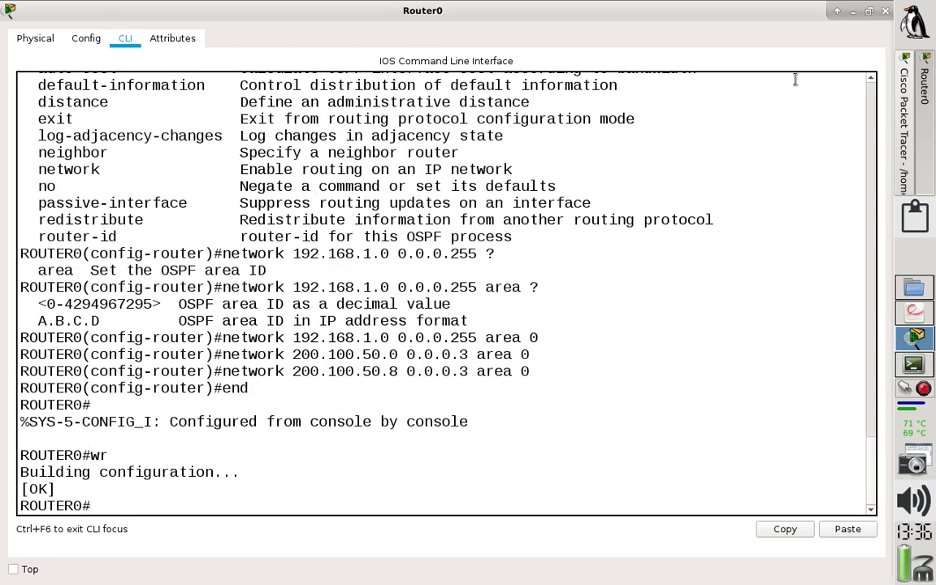
left_click(886, 11)
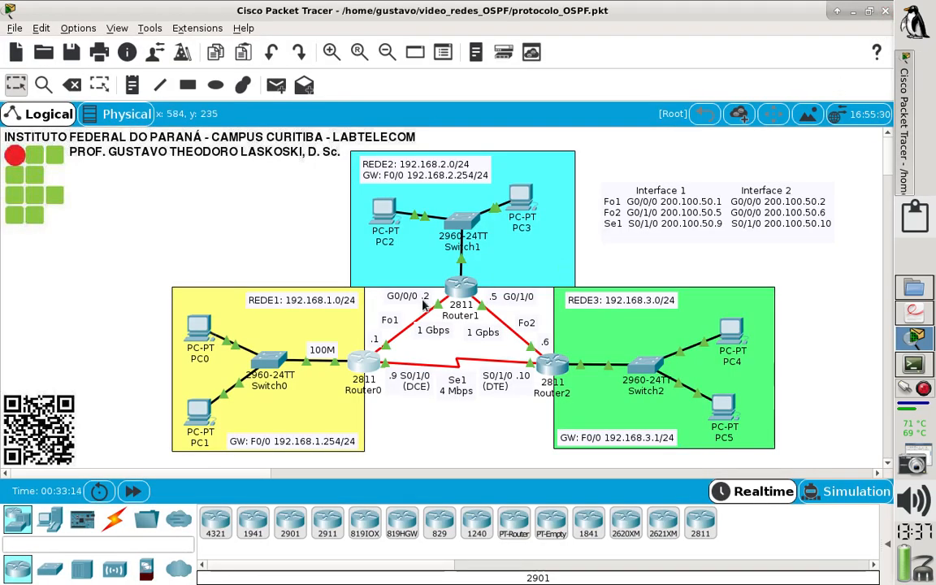
Open Router1's console, maximize it, and show its IP routing table.
left_click(460, 291)
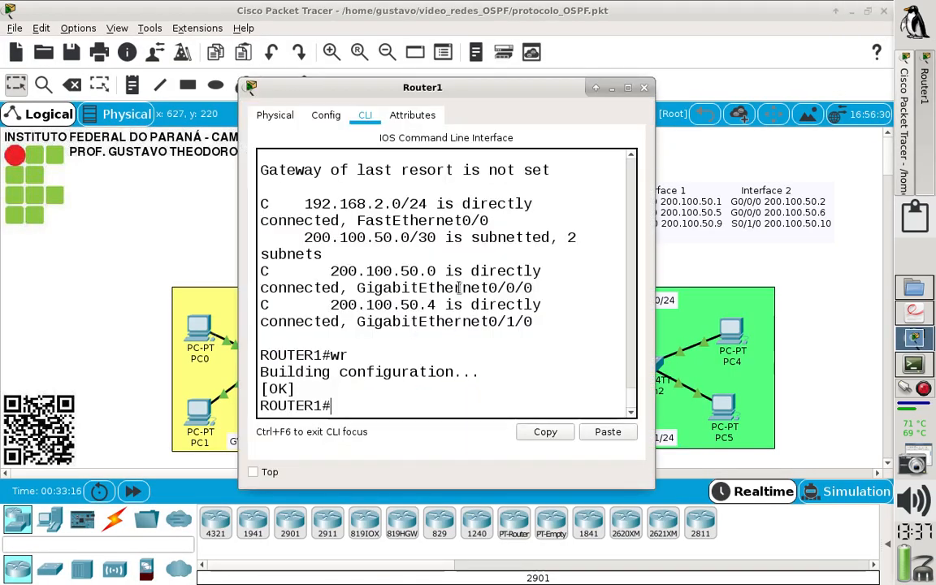
left_click(628, 87)
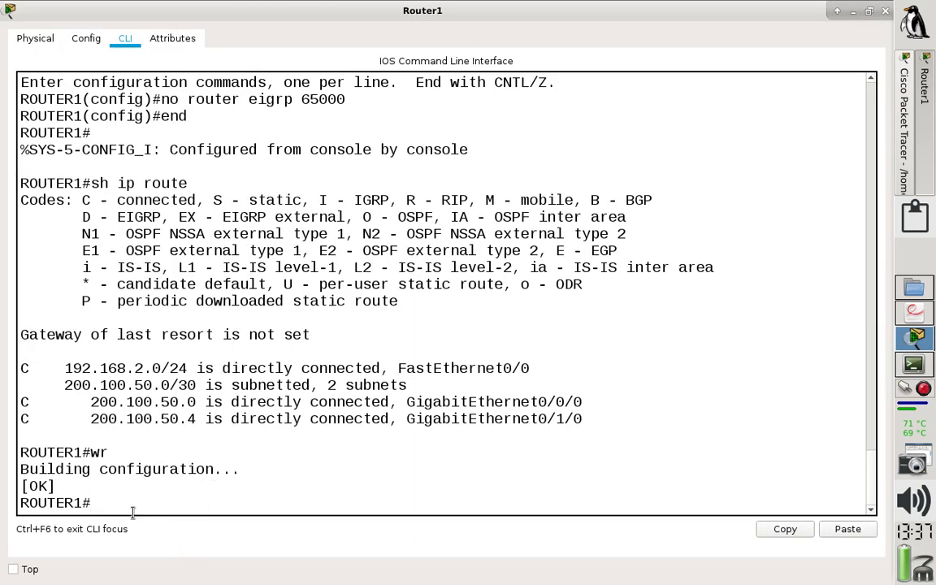
type("h ip route")
key("Return")
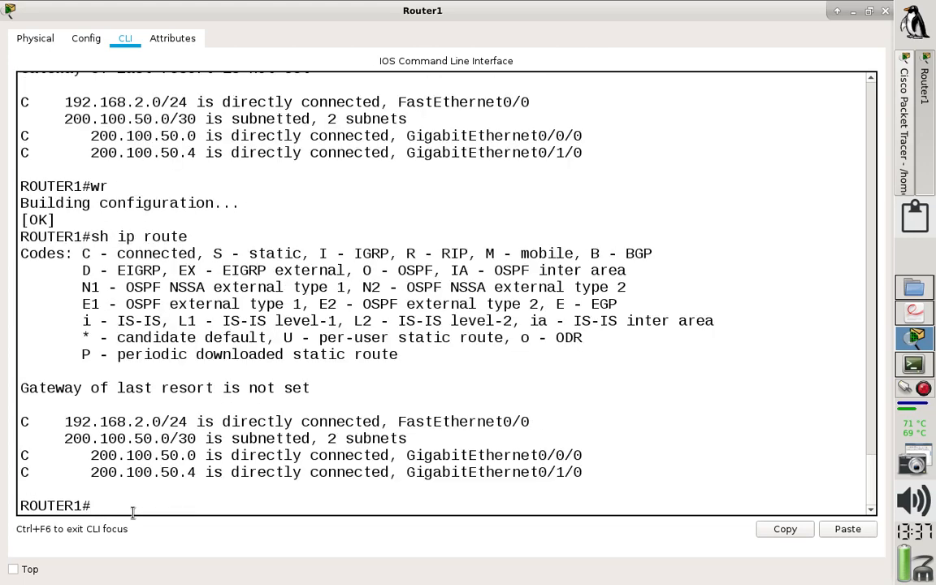
Enter global configuration mode on Router1 and start OSPF process 1.
type("conf t")
key("Return")
type("ro")
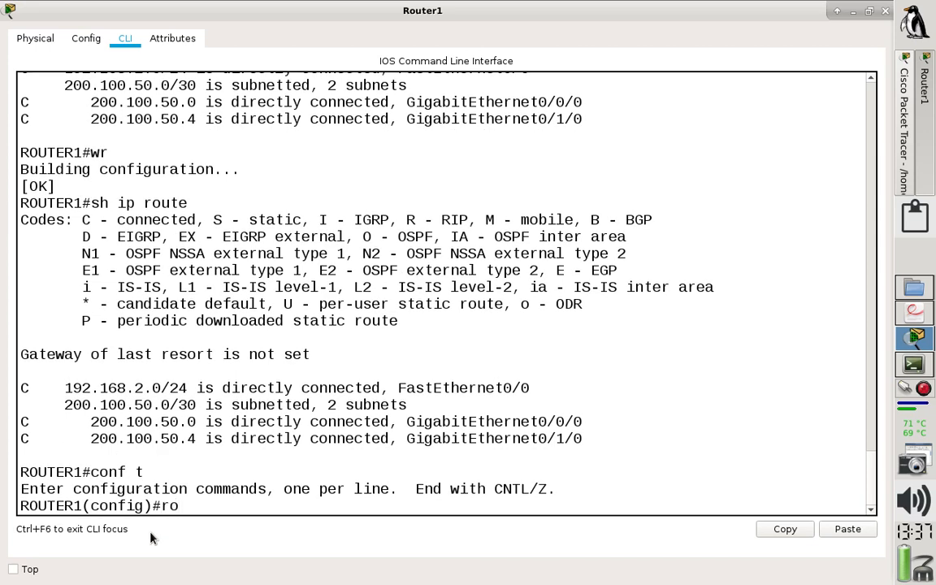
type("uter ospf 1")
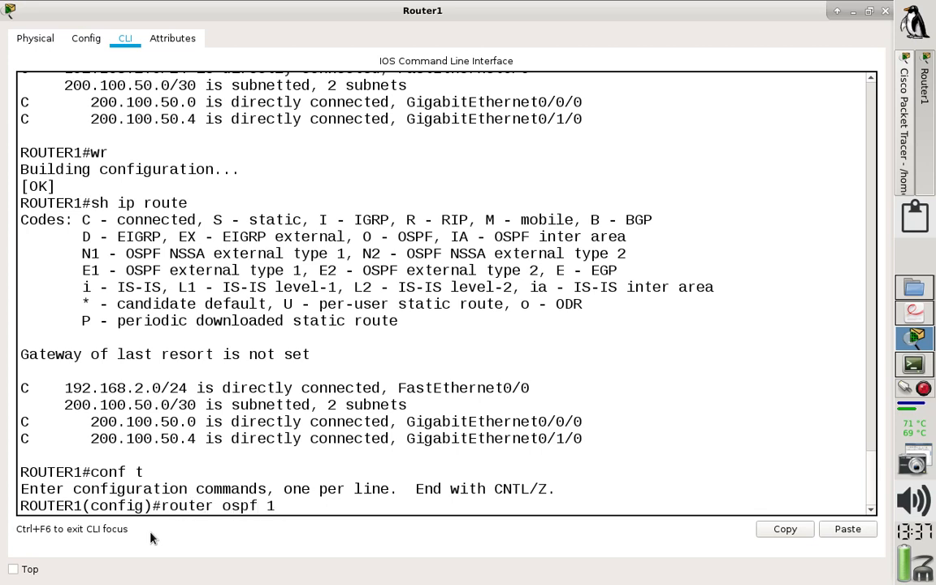
key("Return")
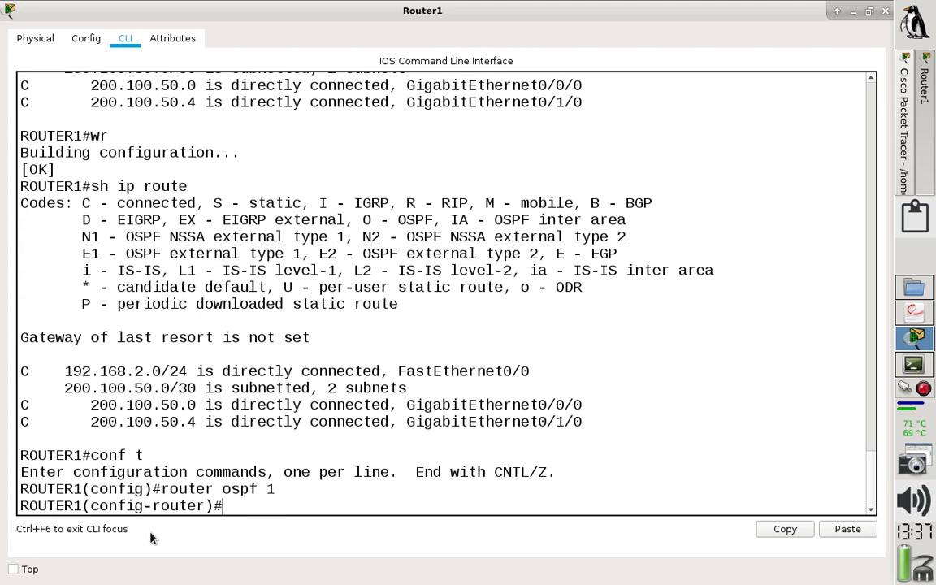
Enter an OSPF network statement on Router1 for 192.168.2.0 with wildcard 0.0.0.255 in area 0.
type("network 192.168.2")
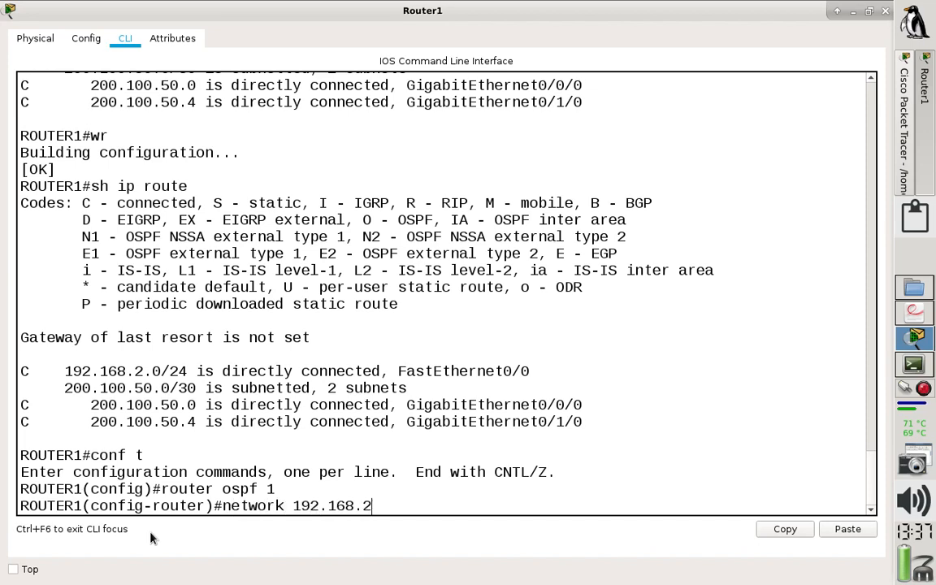
left_click_drag(161, 371, 81, 371)
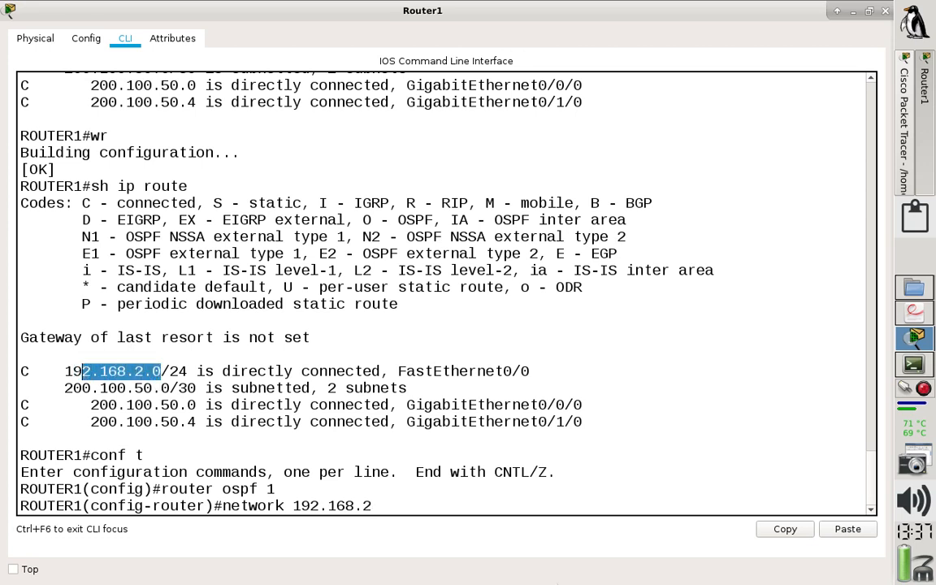
left_click(425, 507)
type(".0")
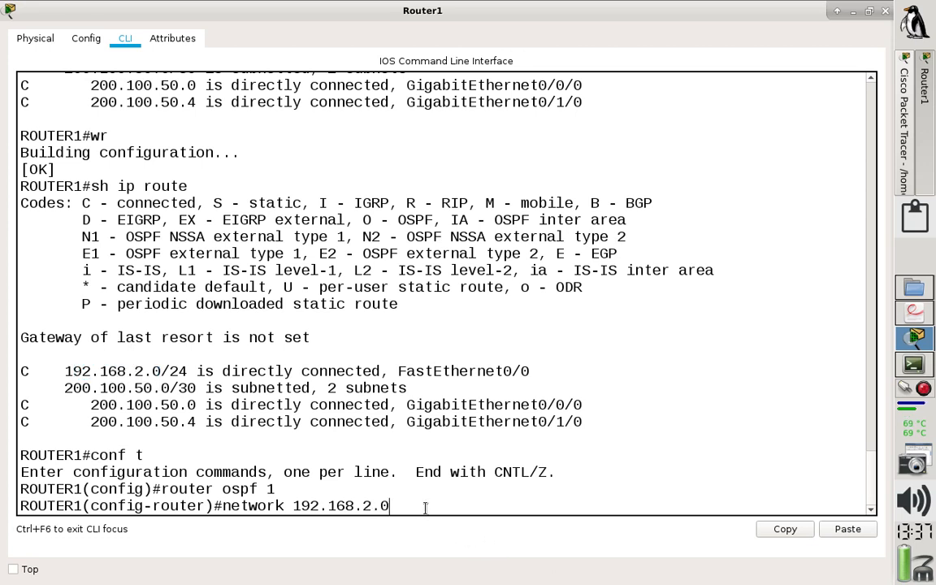
type(" 0.0.0.255")
left_click_drag(398, 507, 491, 508)
left_click(492, 508)
type("area 0")
key("Return")
Add an OSPF network statement on Router1 for 200.100.50.0 with wildcard 0.0.0.3 in area 0, checking the subnet in the routing table.
type("network")
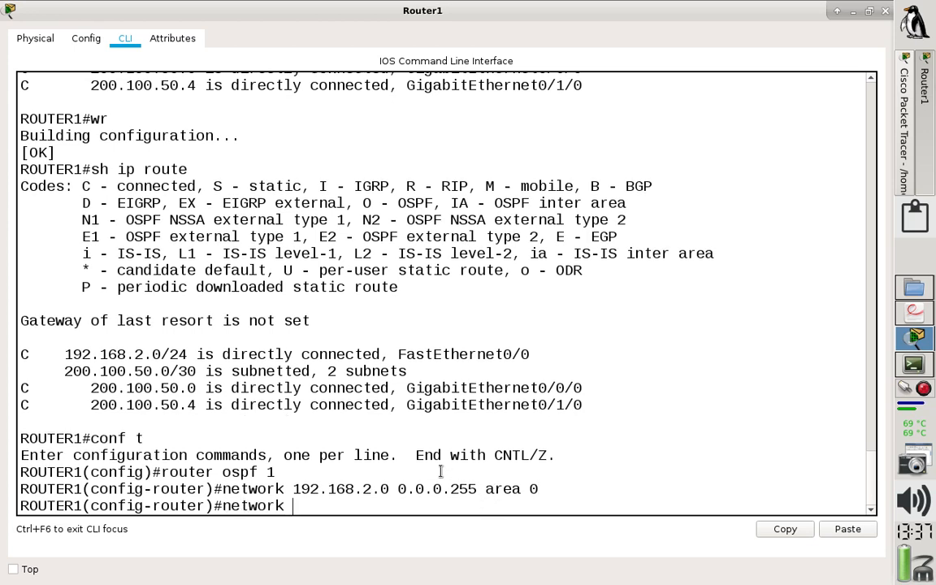
left_click_drag(204, 388, 89, 388)
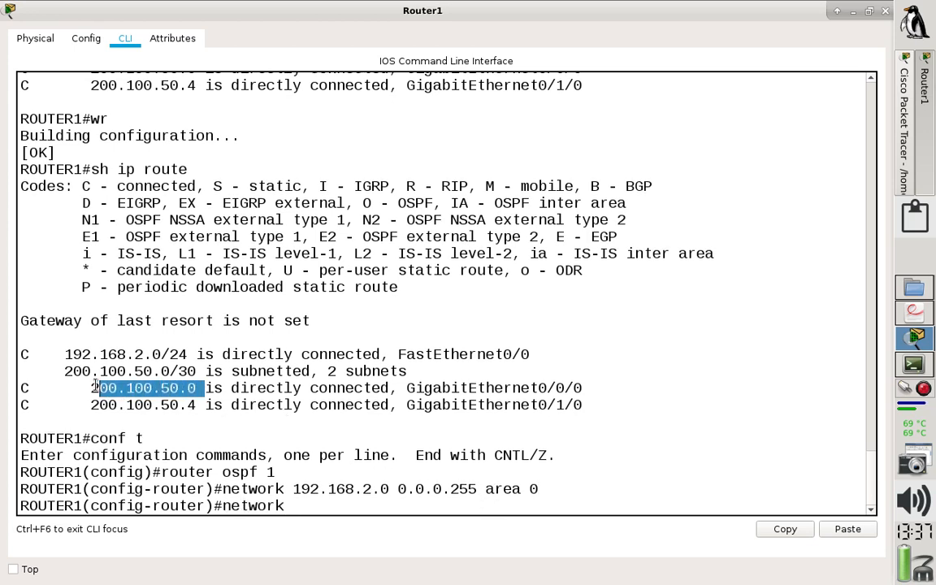
left_click(326, 506)
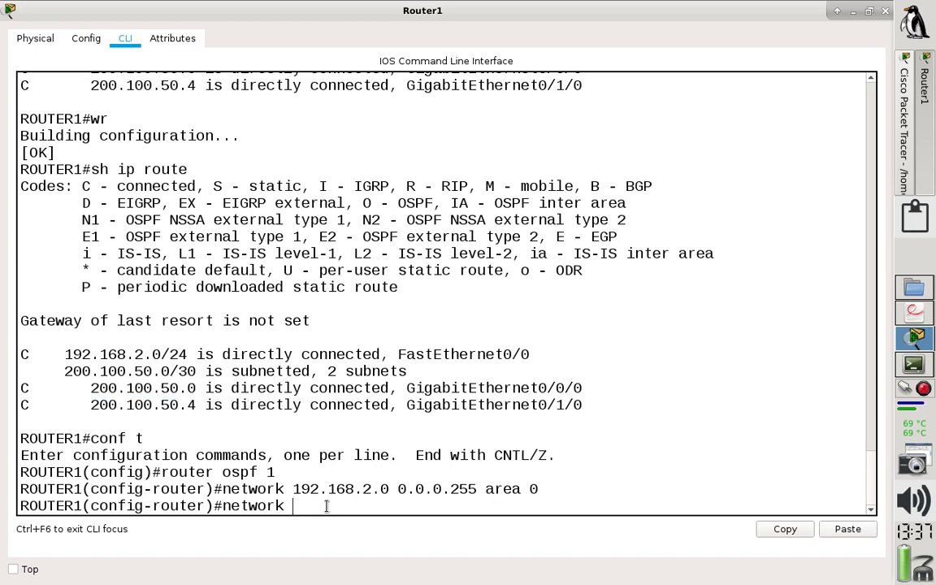
type("200.100.5")
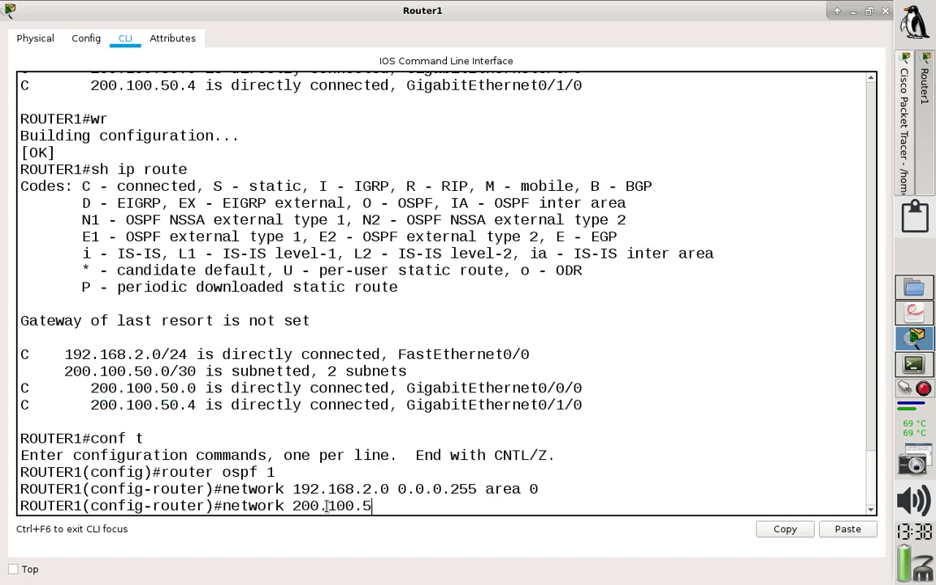
type("0.0 0.0.0.")
left_click_drag(196, 388, 101, 388)
left_click(127, 372)
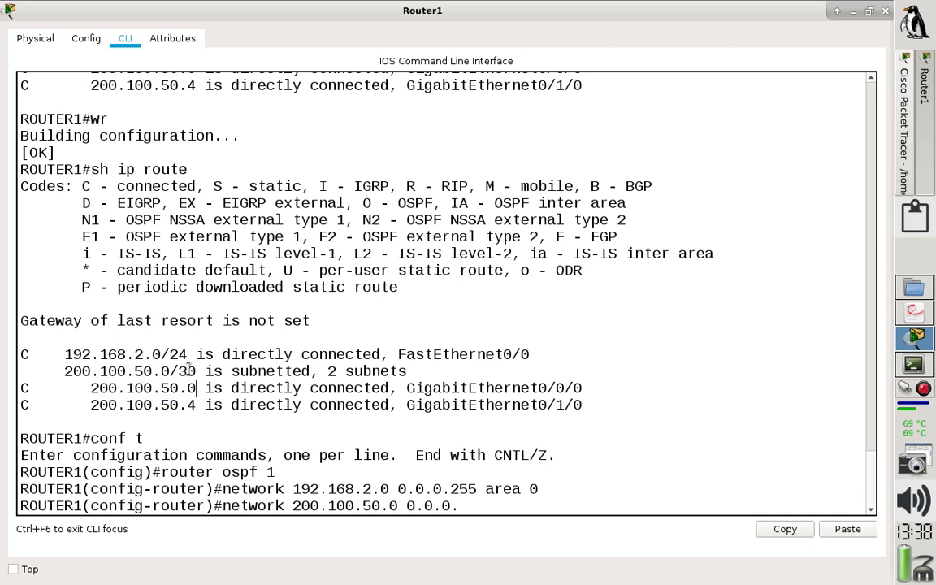
double_click(186, 370)
left_click(406, 506)
left_click_drag(406, 506, 450, 505)
left_click(455, 504)
type("3 area 0")
key("Return")
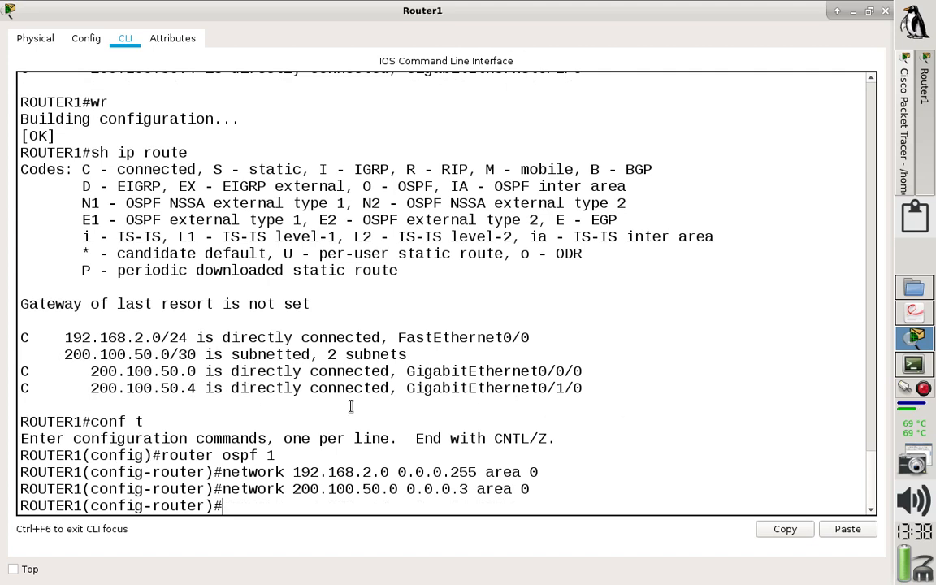
Reuse the previous network statement to advertise 200.100.50.4 with wildcard 0.0.0.3 in area 0 on Router1, and enter it again.
key("Up")
key("Left")
key("Left")
key("Left")
key("Left")
key("Left")
key("Left")
key("Left")
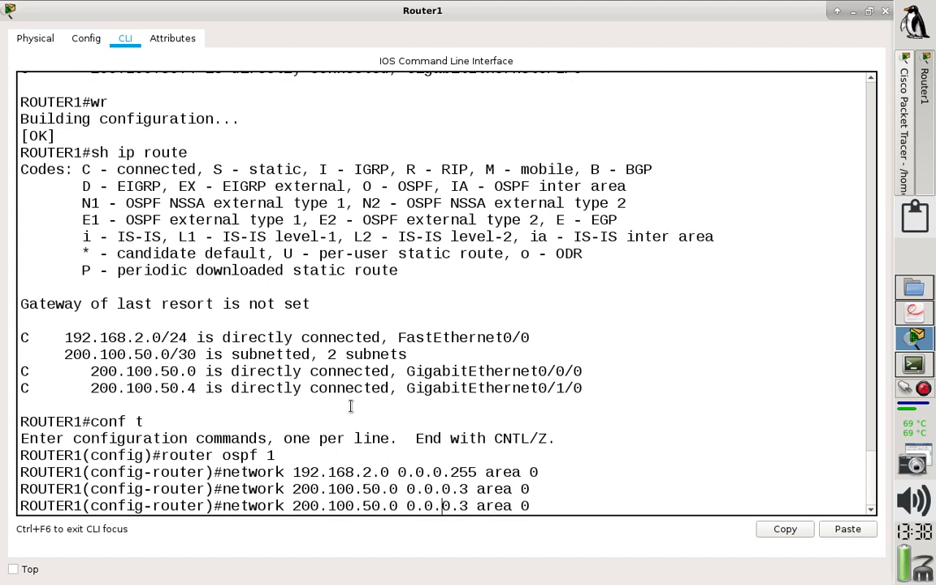
key("Left")
key("Left")
key("Left")
key("BackSpace")
type("4")
key("Return")
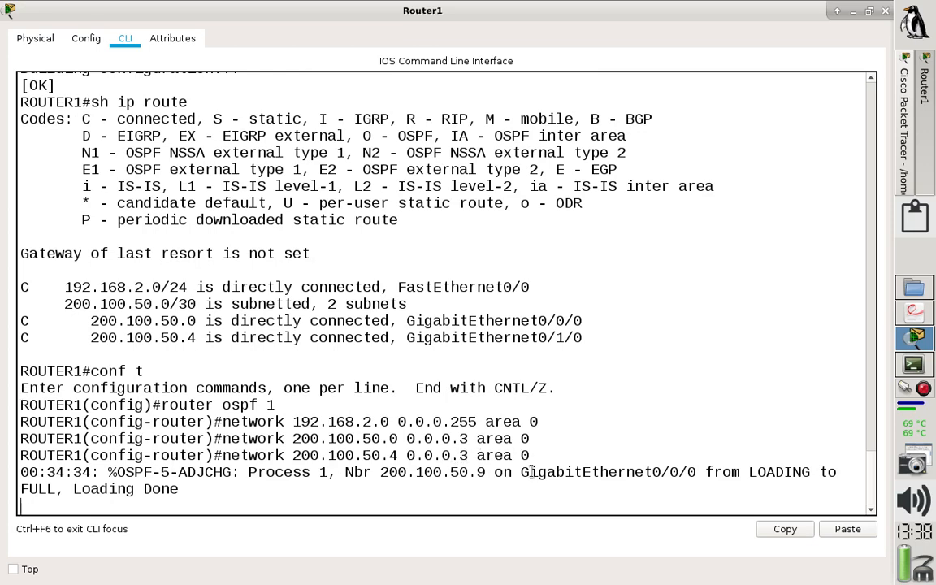
key("Return")
key("Up")
key("Return")
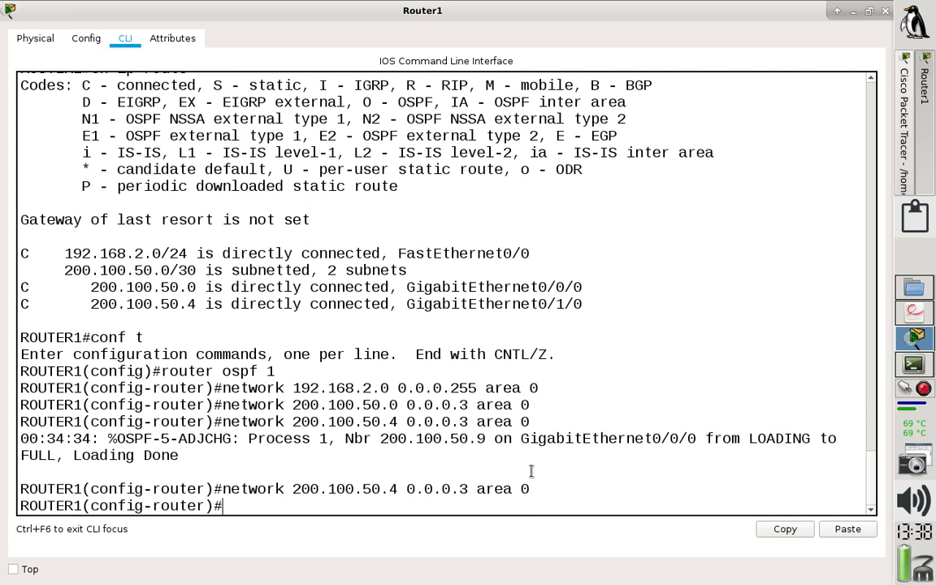
Leave configuration mode on Router1 and save the configuration with wr.
type("end")
key("Return")
type("wr")
key("Return")
Show Router1's IP routing table and examine the OSPF route code, learned networks and their metrics.
type("h ip route")
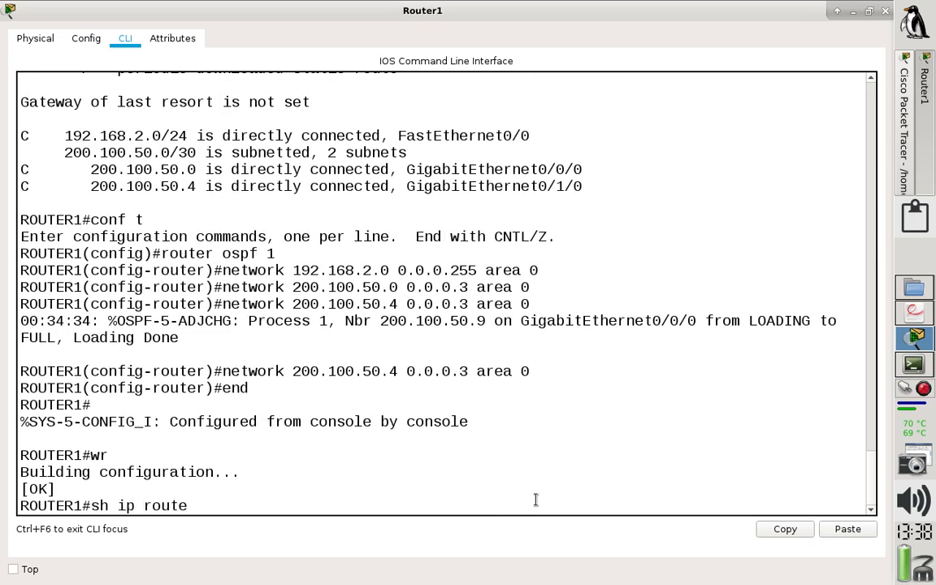
key("Return")
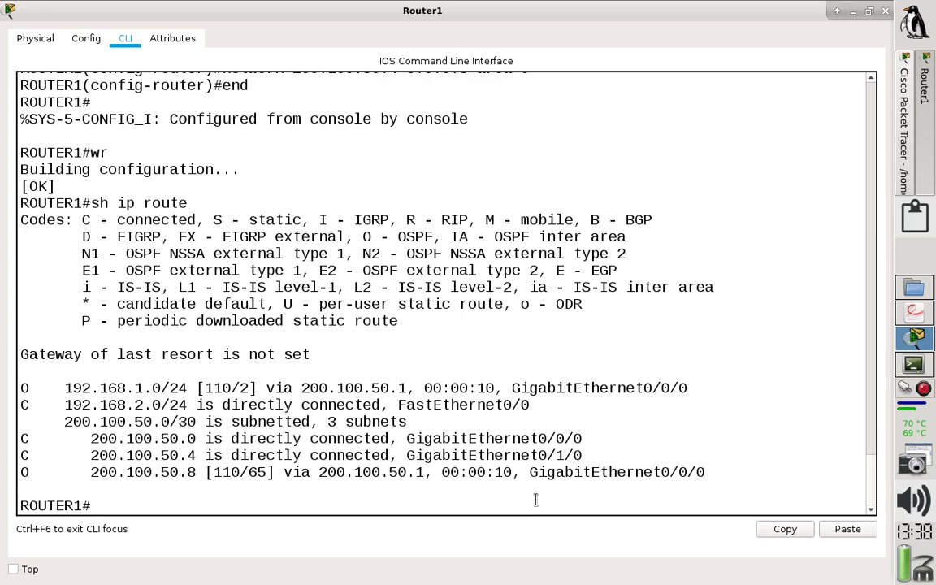
left_click_drag(36, 390, 20, 389)
left_click_drag(360, 236, 425, 236)
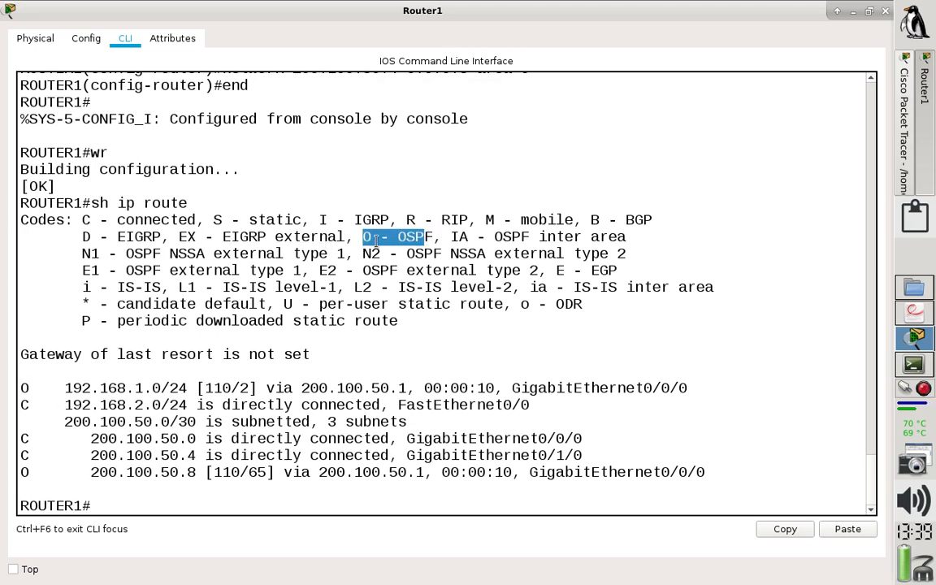
triple_click(24, 474)
left_click(24, 473)
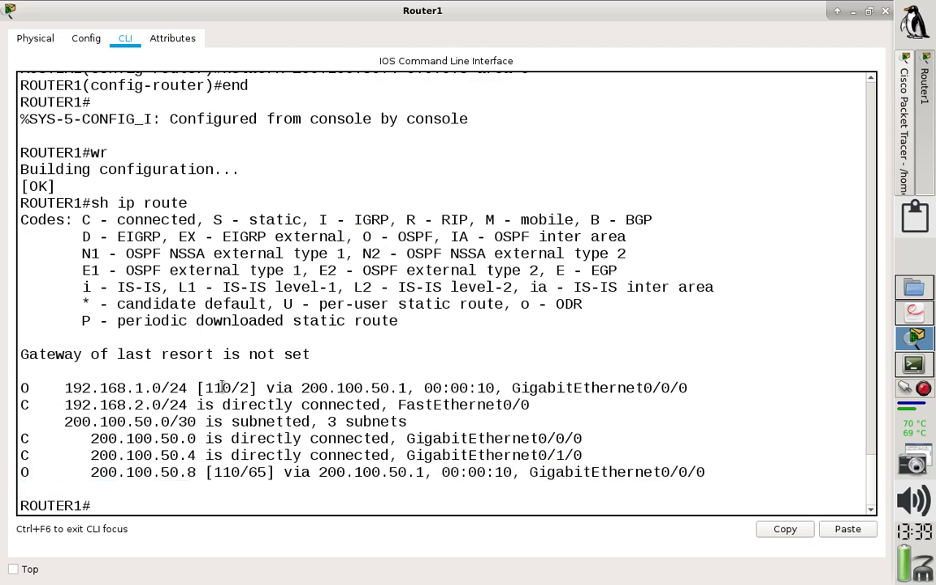
double_click(245, 388)
mouse_move(248, 472)
left_mouse_down()
mouse_move(273, 463)
mouse_move(266, 473)
left_mouse_up()
left_click_drag(188, 388, 65, 392)
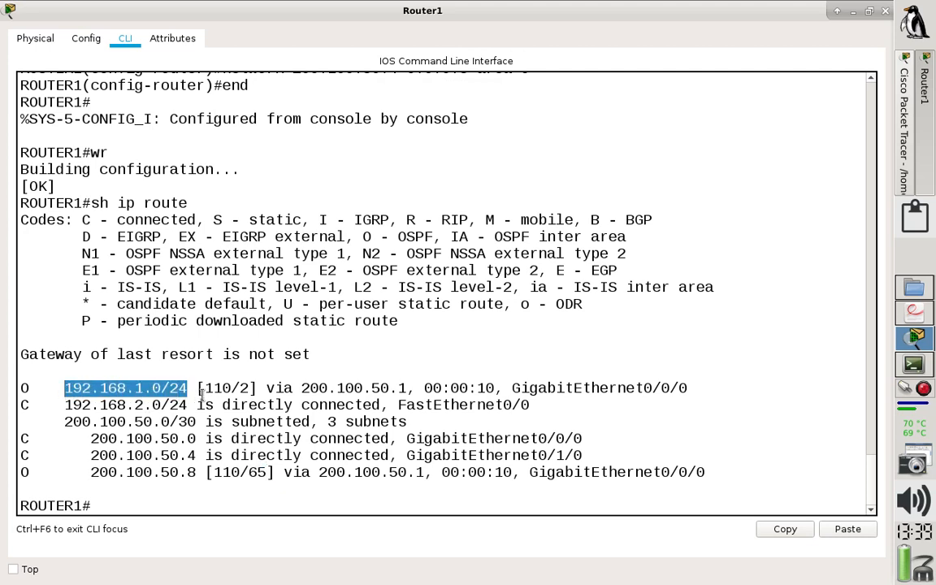
left_click_drag(243, 389, 269, 389)
left_click(641, 411)
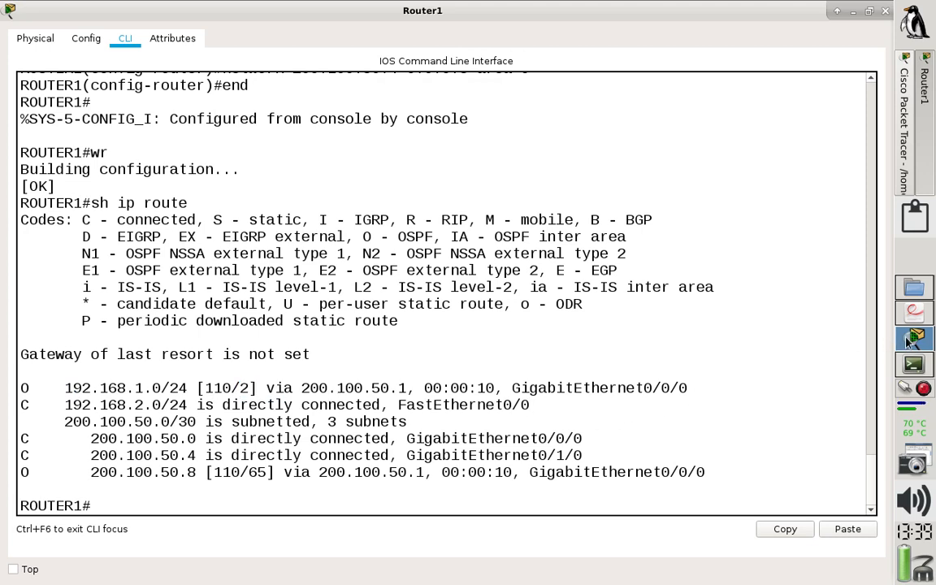
Compare the link speeds in the network topology with the metric of the 200.100.50.8 route in Router1's routing table.
left_click(904, 169)
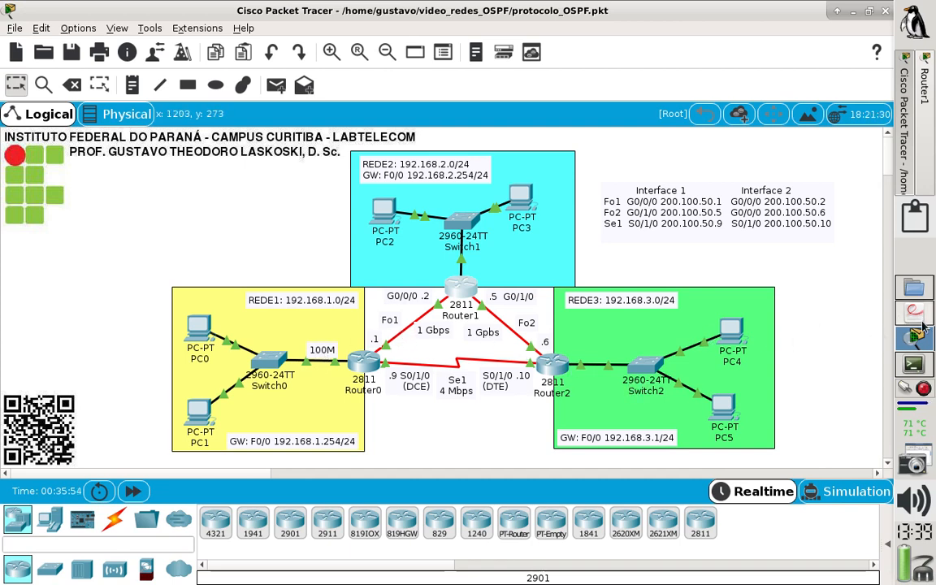
left_click(924, 161)
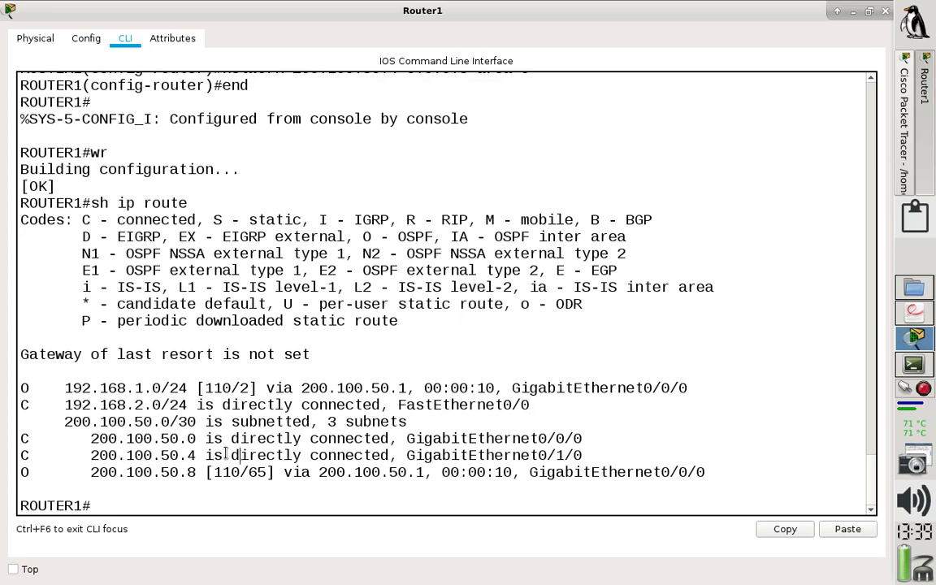
left_click_drag(95, 474, 271, 472)
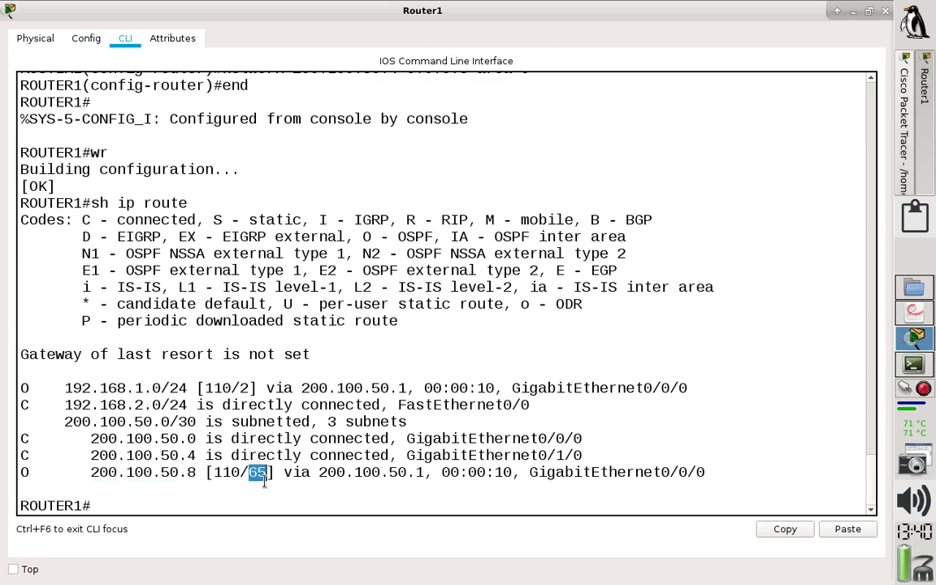
left_click(904, 135)
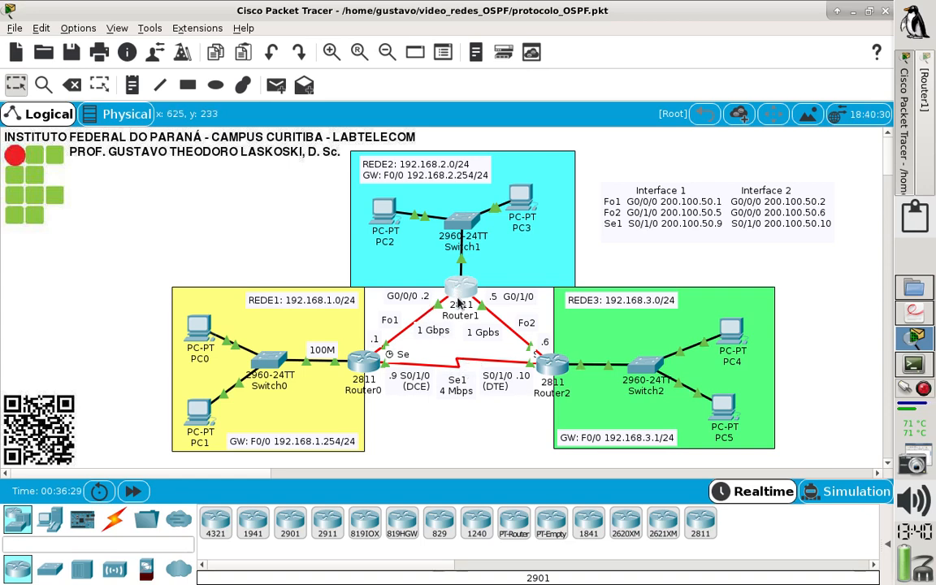
List the available show ip ospf options on Router1 and display its OSPF interface information.
left_click(460, 297)
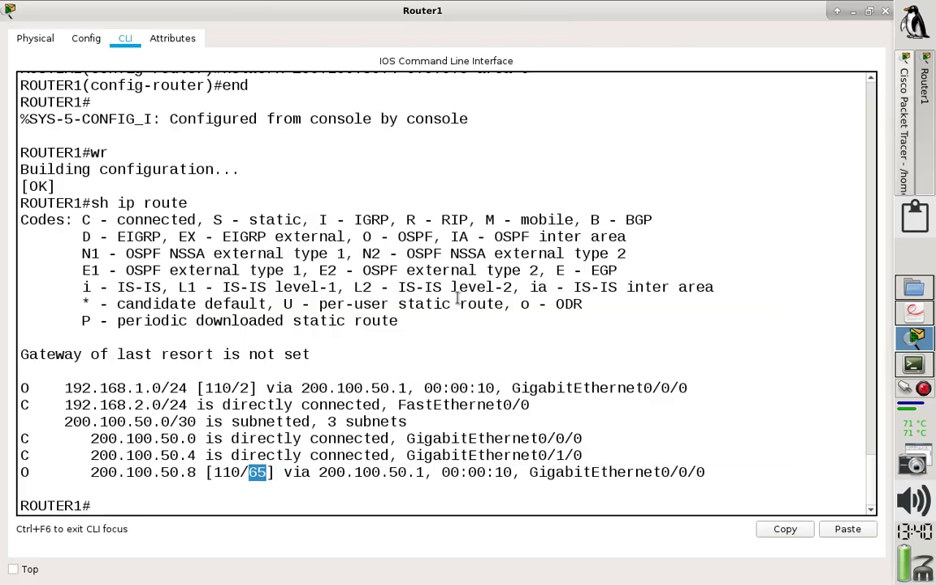
left_click(226, 506)
type("sh")
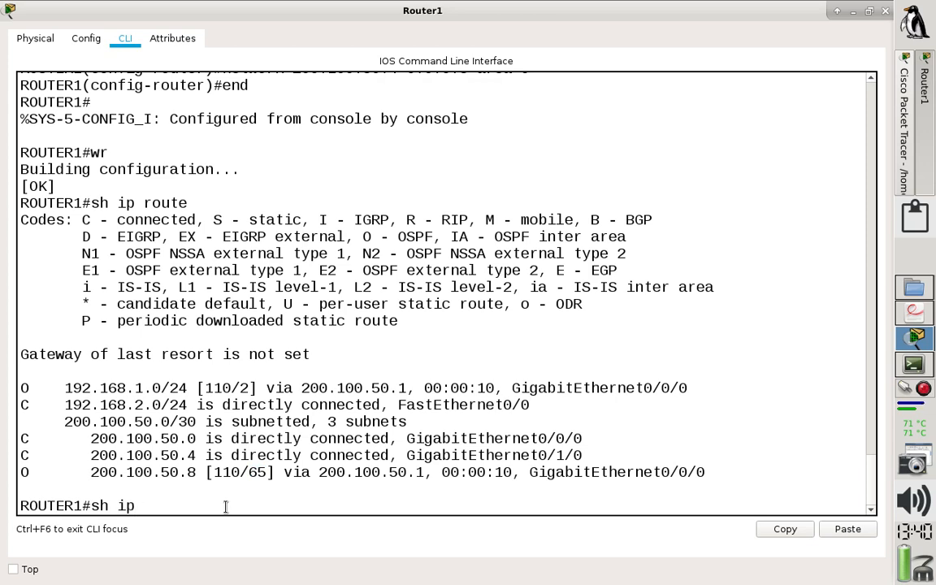
type("ip os")
key("Tab")
type("?")
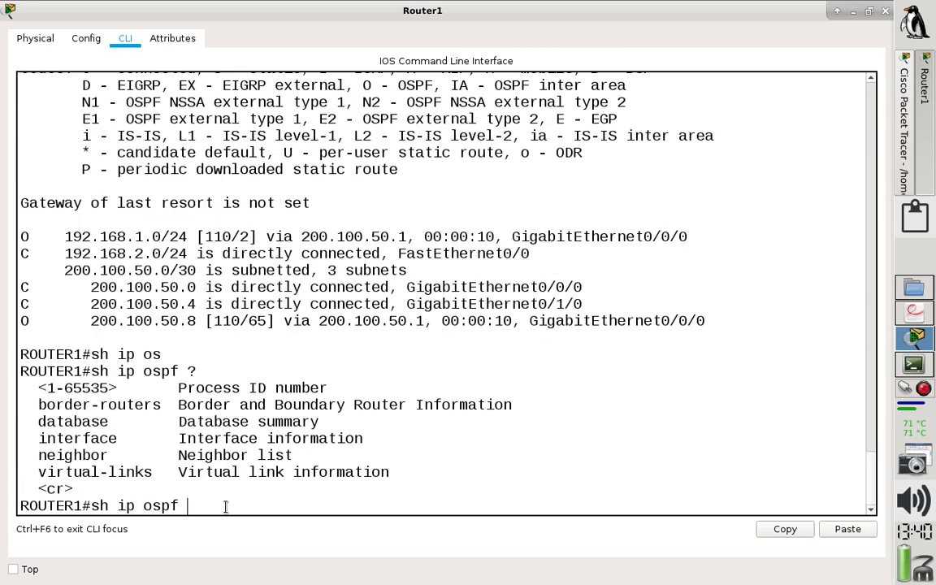
type("in")
key("Tab")
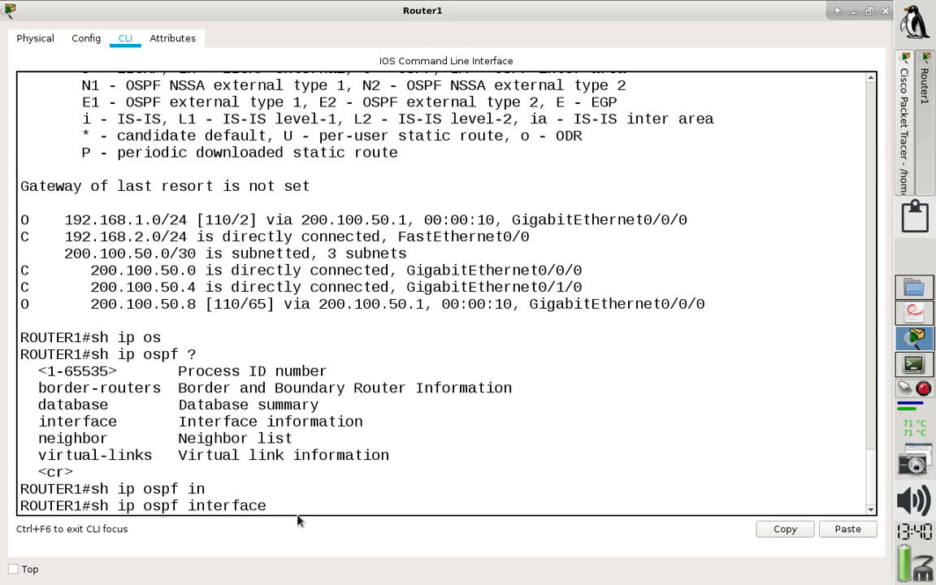
key("Return")
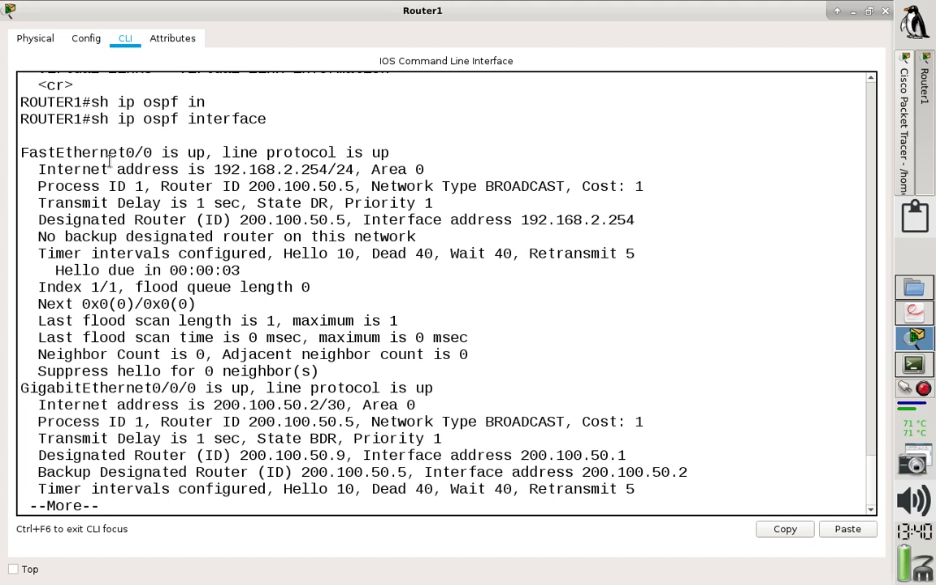
Examine the area and cost of FastEthernet0/0 in Router1's OSPF interface output.
left_click_drag(117, 151, 28, 153)
left_click_drag(359, 166, 431, 153)
left_click_drag(583, 187, 648, 186)
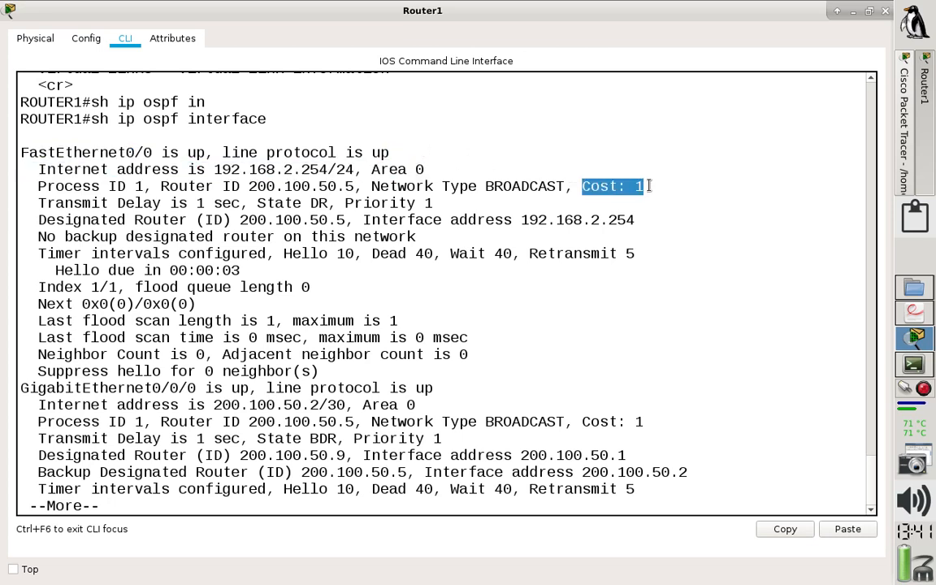
left_click(601, 256)
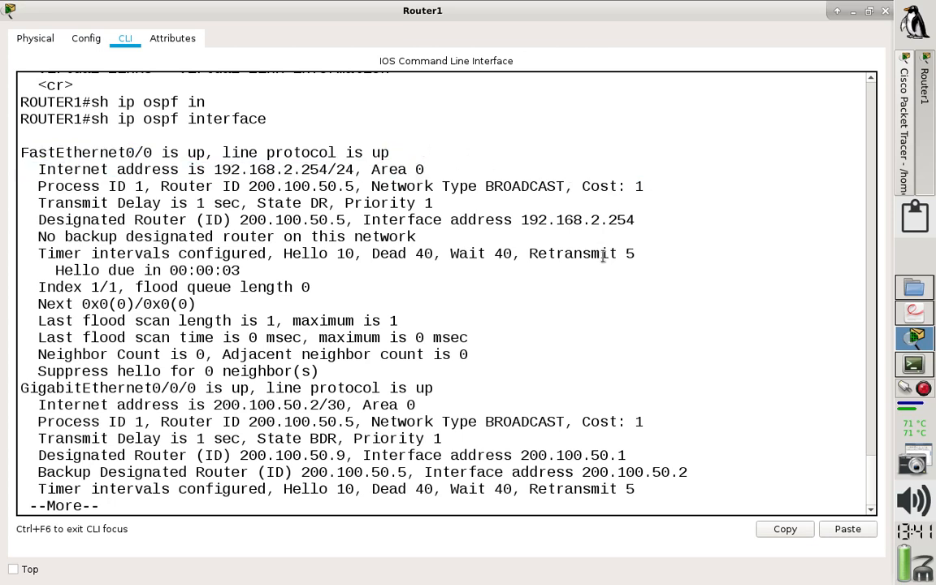
Advance Router1's OSPF interface output and examine the status, area and cost of GigabitEthernet0/0/0.
key("Return")
key("Return")
key("Return")
key("Return")
key("Return")
key("Return")
key("Return")
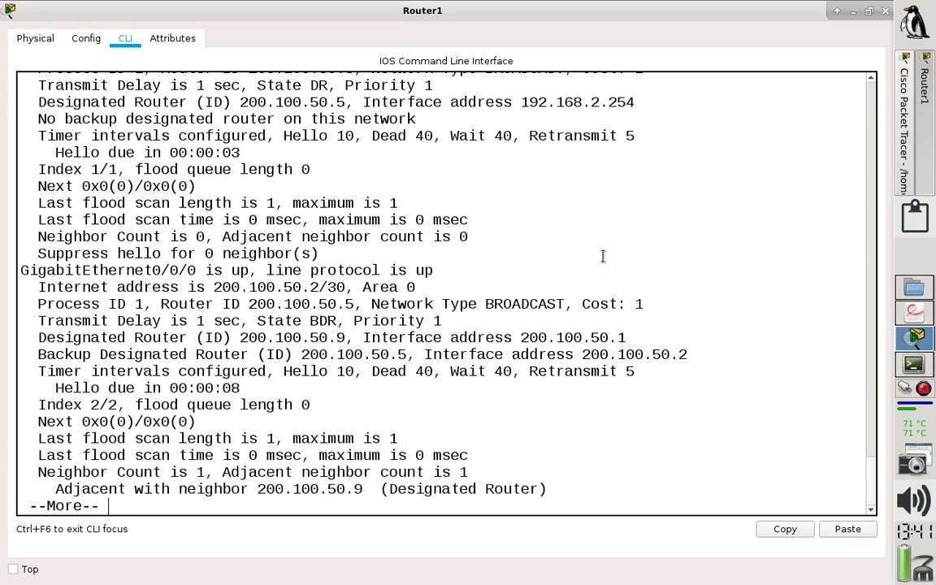
left_click_drag(20, 270, 448, 270)
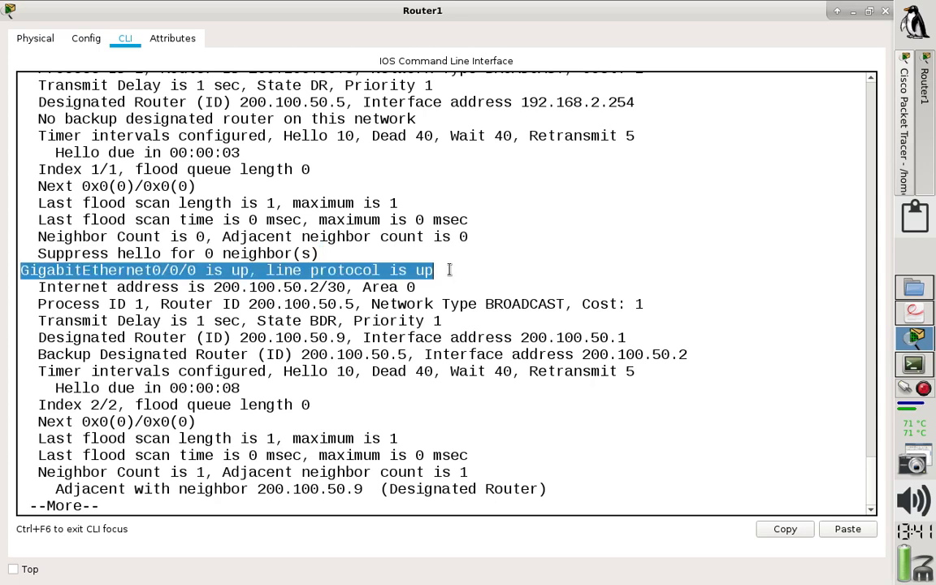
left_click_drag(361, 288, 467, 290)
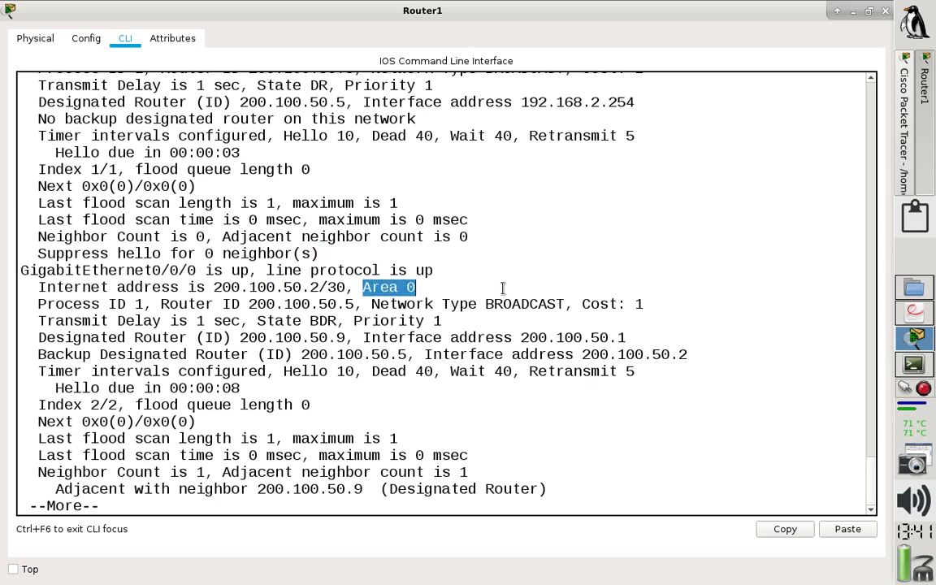
left_click_drag(574, 304, 677, 304)
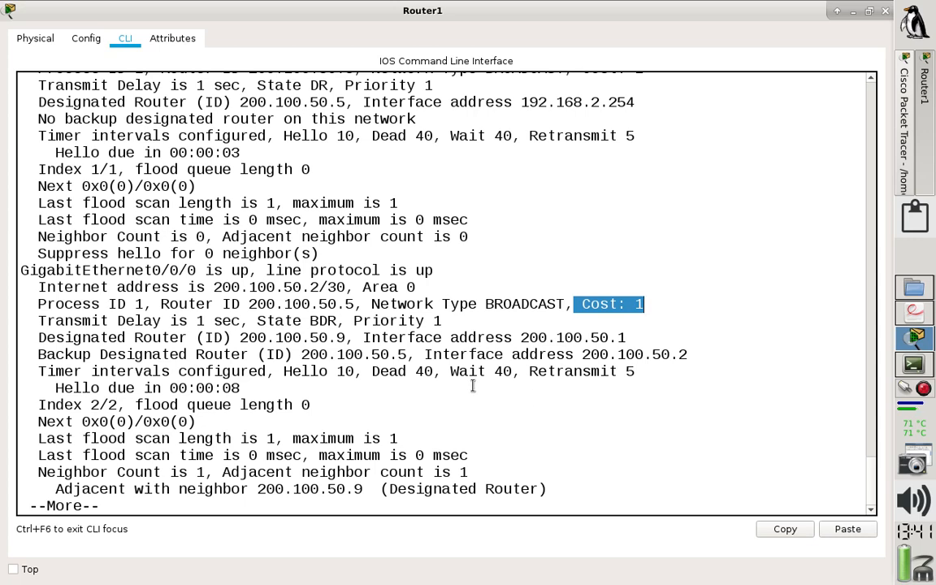
Examine the status, area and cost of GigabitEthernet0/1/0 in the rest of Router1's output, and close the router window.
key("Return")
key("Return")
key("Return")
key("Return")
key("Return")
key("Return")
key("Return")
key("Return")
key("Return")
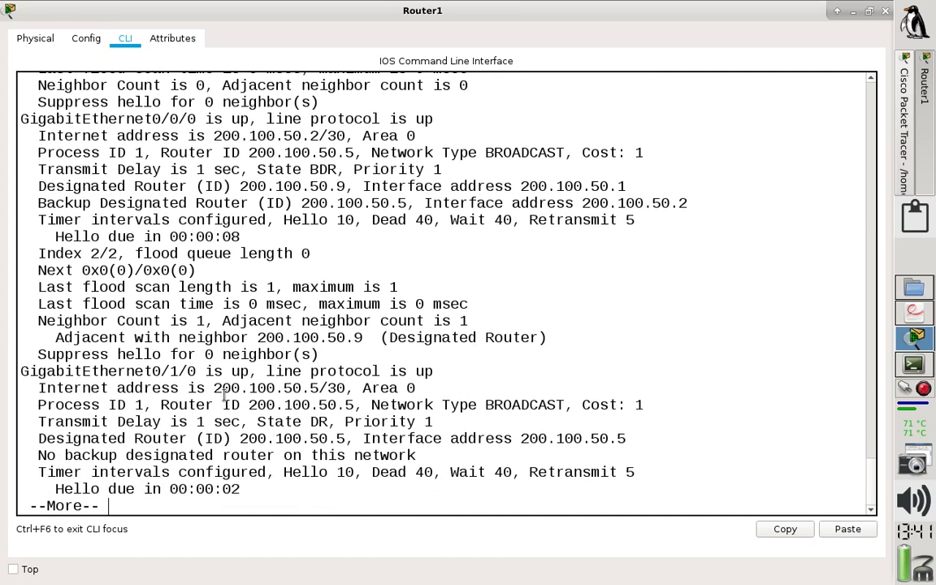
left_click_drag(196, 372, 698, 402)
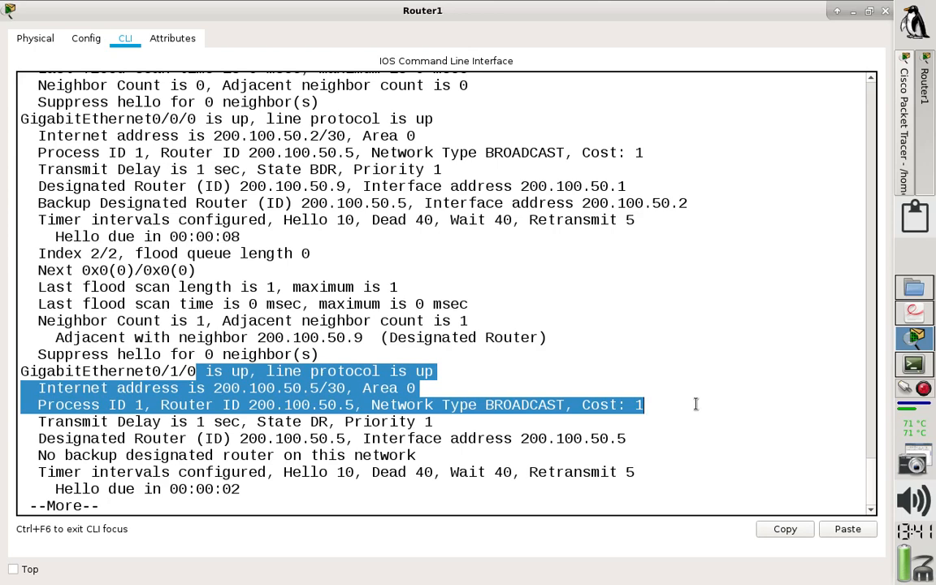
left_click(696, 404)
key("Return")
key("Return")
key("Return")
key("Return")
key("Return")
key("Return")
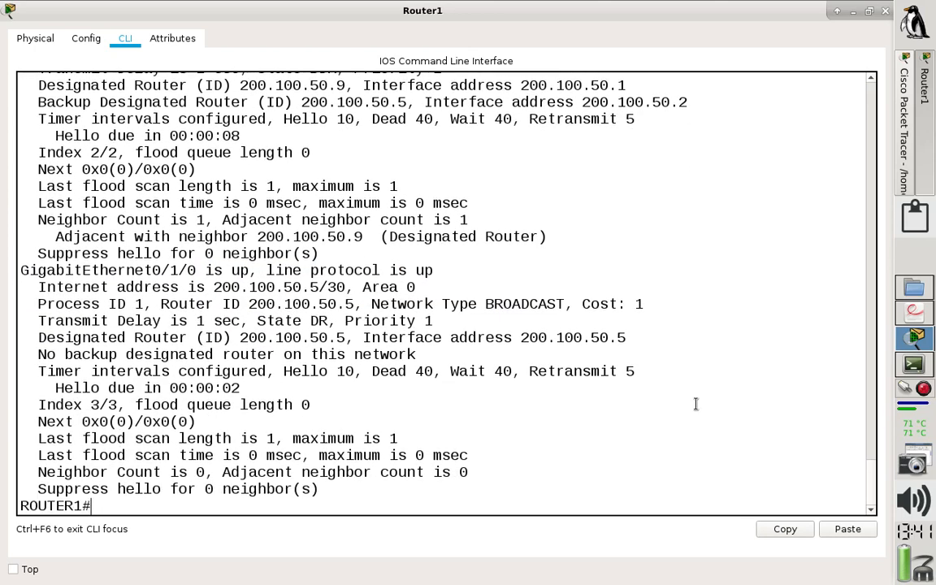
key("Return")
key("Return")
key("Return")
key("Return")
key("Return")
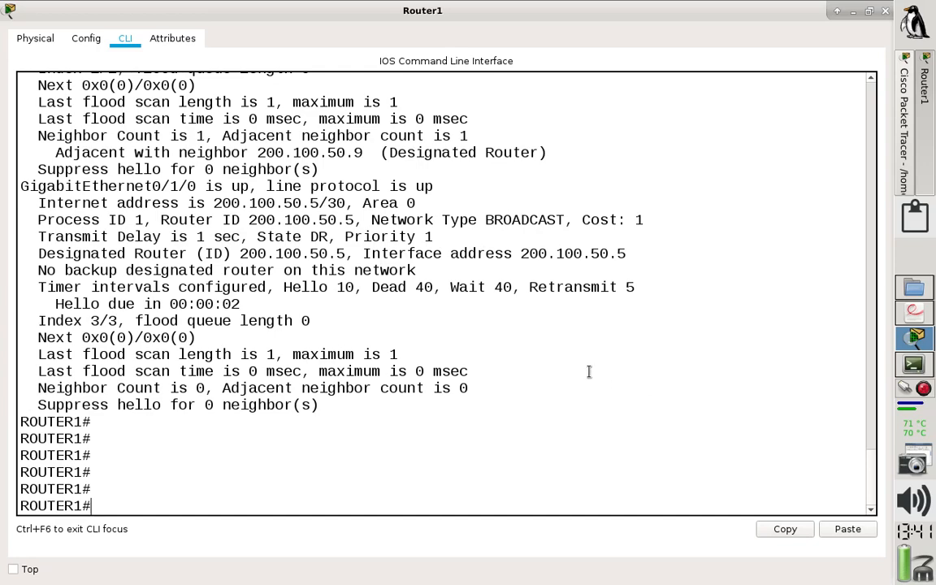
left_click(887, 12)
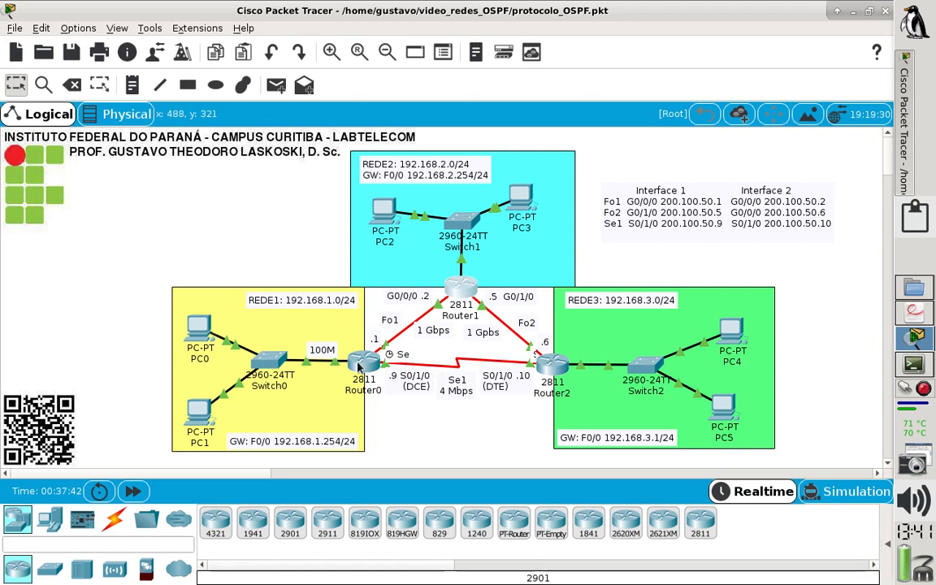
Open Router0's command line in a maximized window and display its OSPF interface information.
left_click(365, 367)
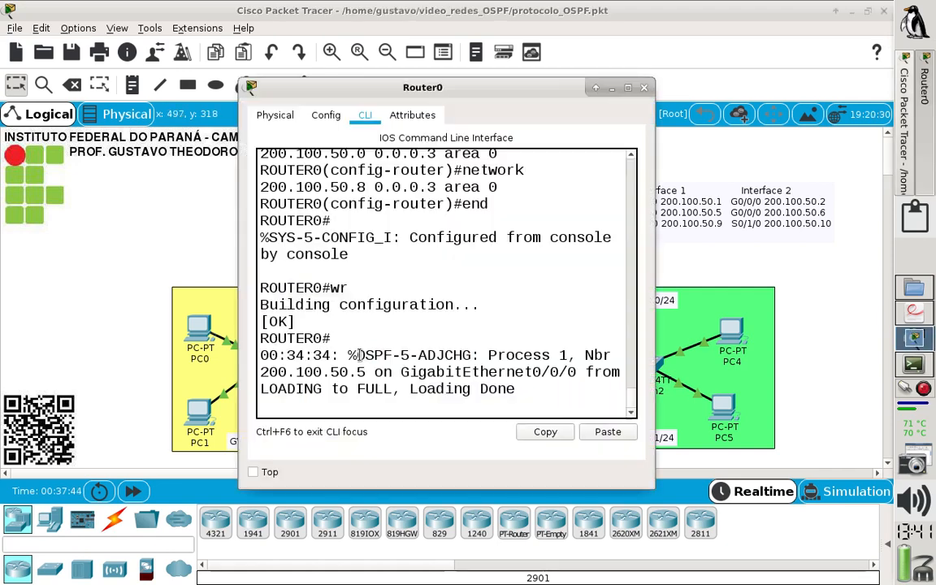
left_click(628, 88)
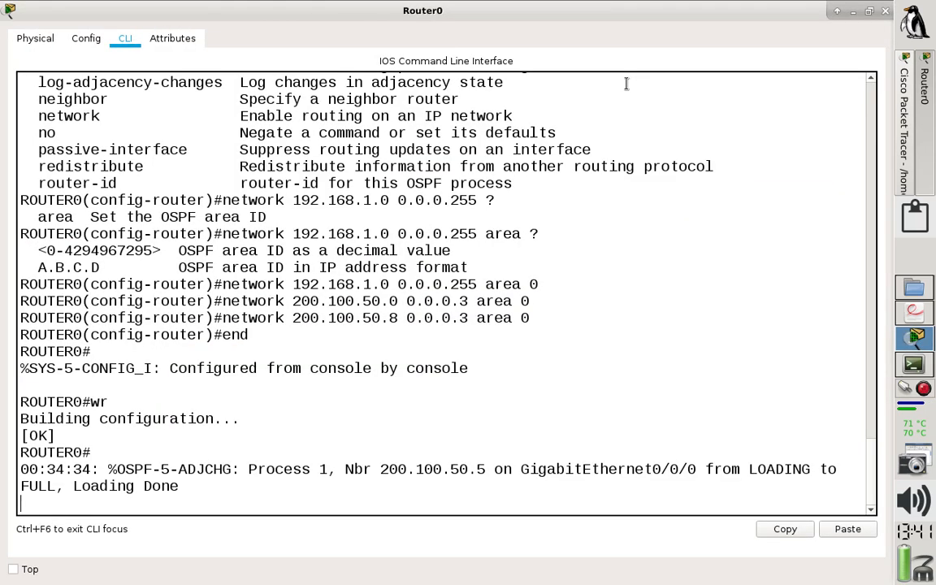
key("Return")
type("sh ip osp")
key("Tab")
type("in")
key("Tab")
key("Return")
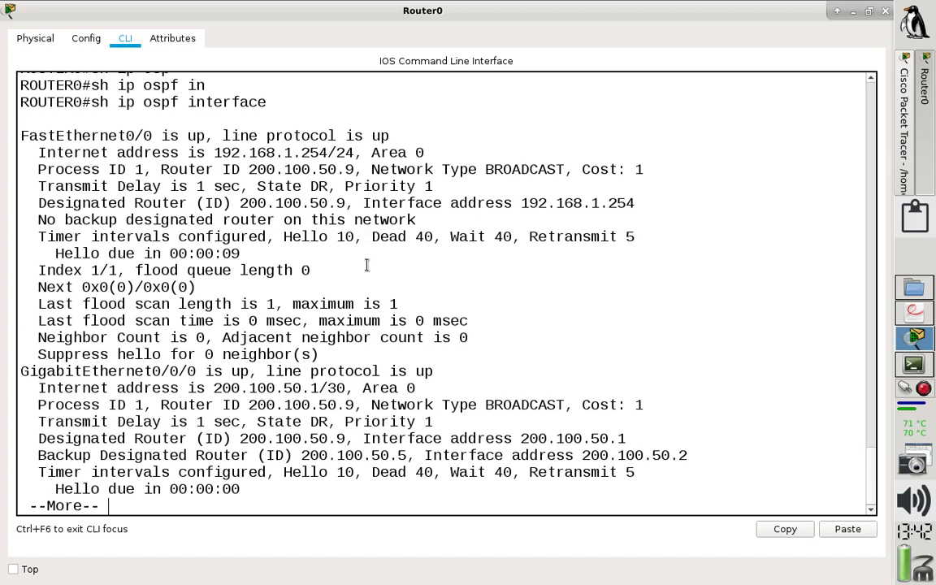
Examine the OSPF costs of FastEthernet0/0 and GigabitEthernet0/0/0 in Router0's interface output.
left_click_drag(196, 136, 20, 131)
left_click_drag(603, 169, 644, 170)
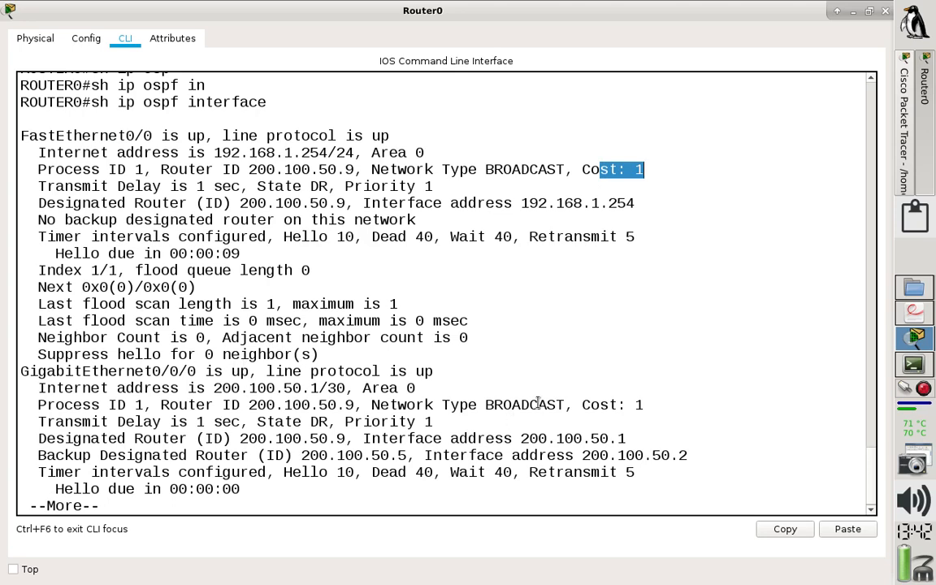
left_click_drag(582, 405, 644, 405)
left_click_drag(434, 371, 19, 370)
left_click(337, 387)
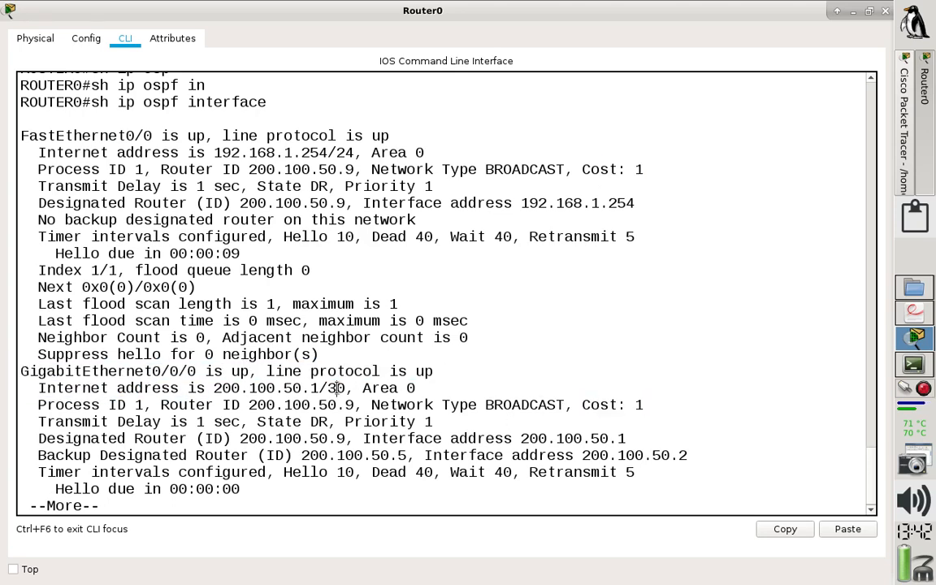
Advance Router0's OSPF interface output to Serial0/1/0, examine its area and cost, and finish the listing.
key("Return")
key("Return")
key("Return")
key("Return")
key("Return")
key("Return")
key("Return")
key("Return")
key("Return")
key("Return")
key("Return")
key("Return")
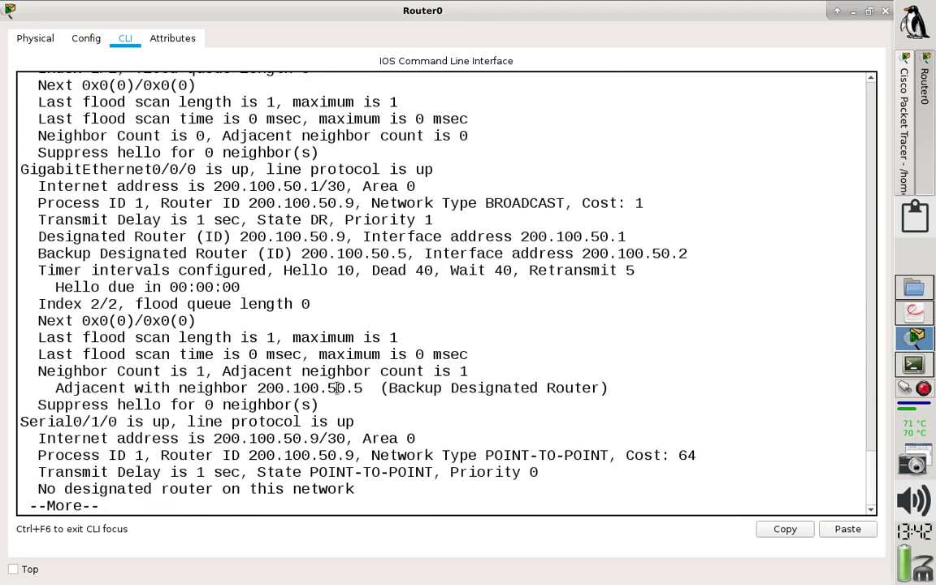
key("Return")
key("Return")
key("Return")
key("Return")
key("Return")
key("Return")
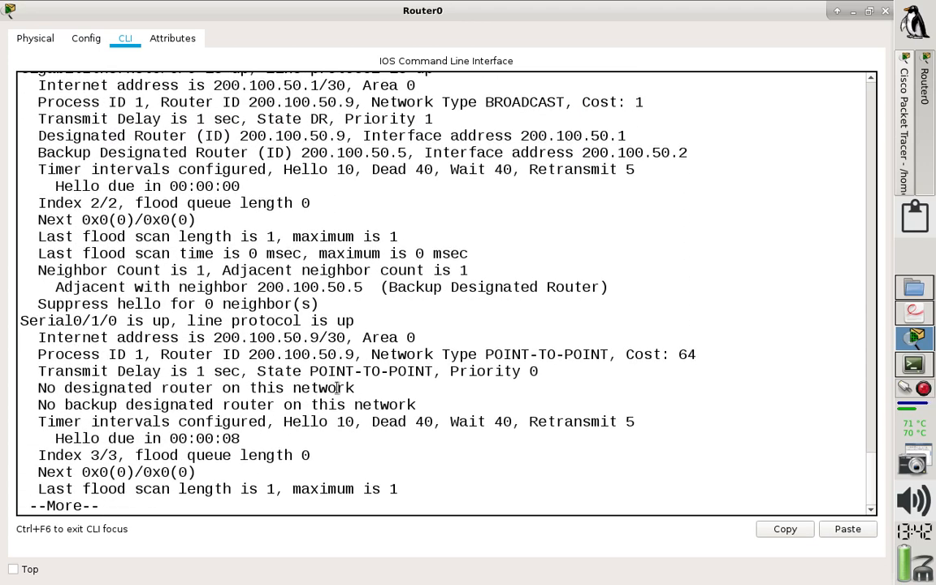
left_click_drag(358, 321, 21, 319)
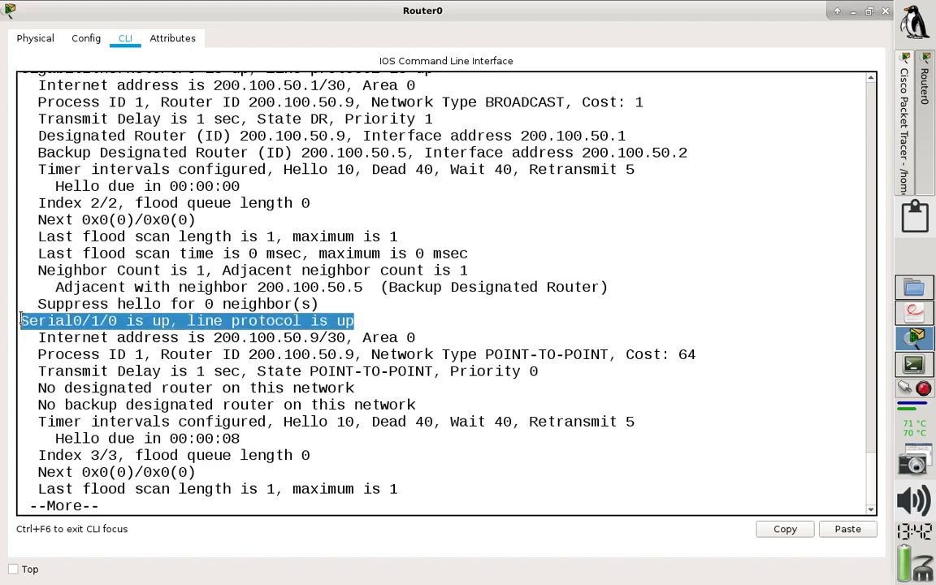
left_click_drag(364, 338, 418, 337)
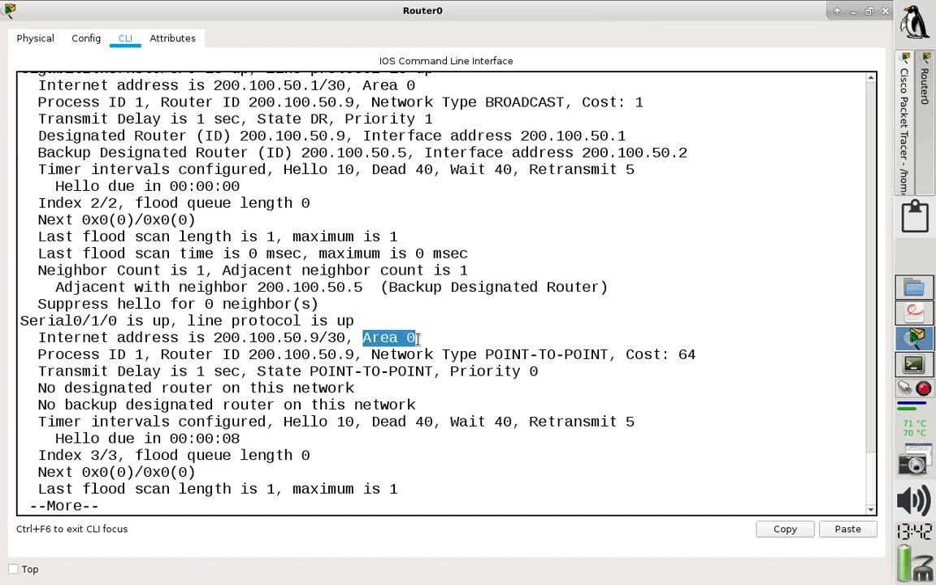
left_click_drag(699, 354, 622, 354)
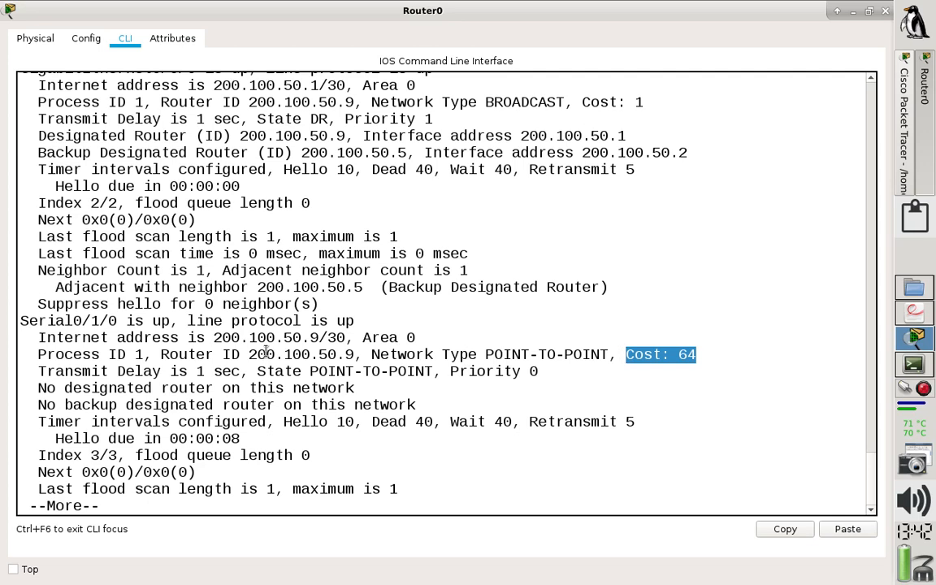
key("space")
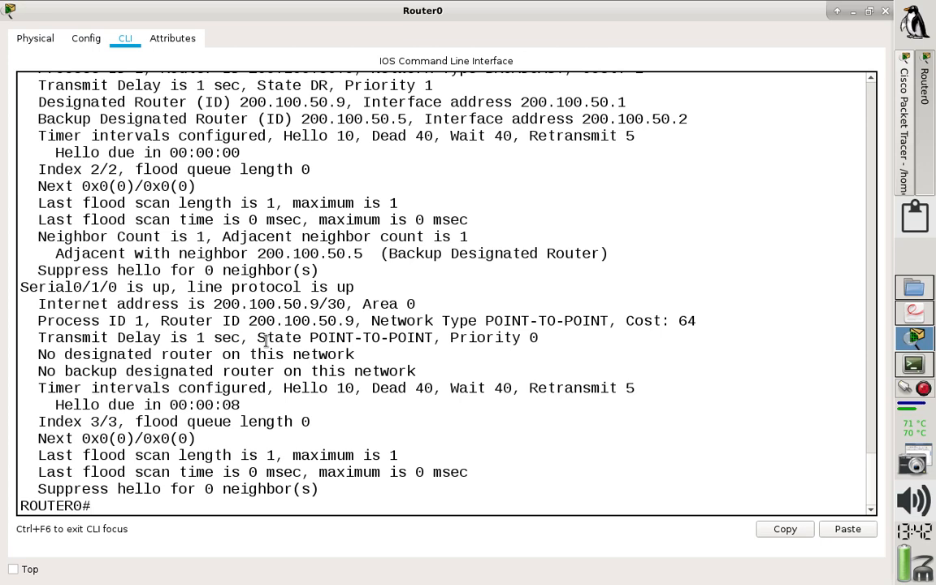
Show Router0's IP routing table, review its OSPF routes, and close the router window.
type("sh ip route")
key("Return")
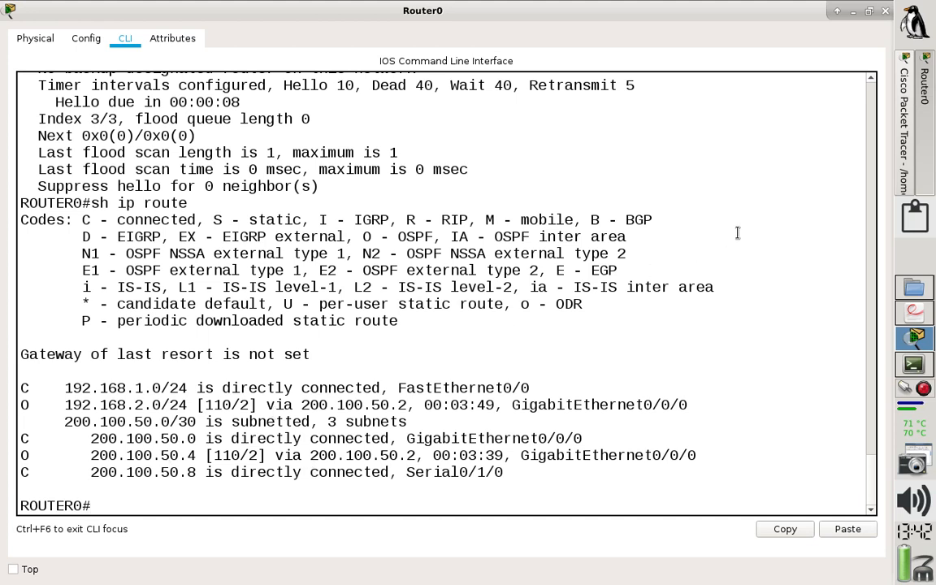
left_click(885, 11)
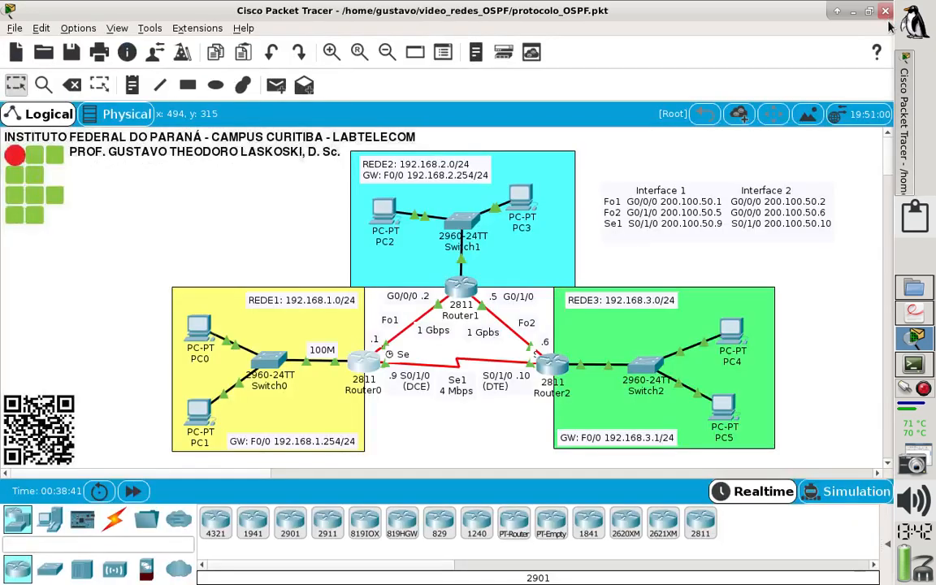
Open Router2's command line maximized, enter privileged mode, and show its IP routing table.
left_click(552, 376)
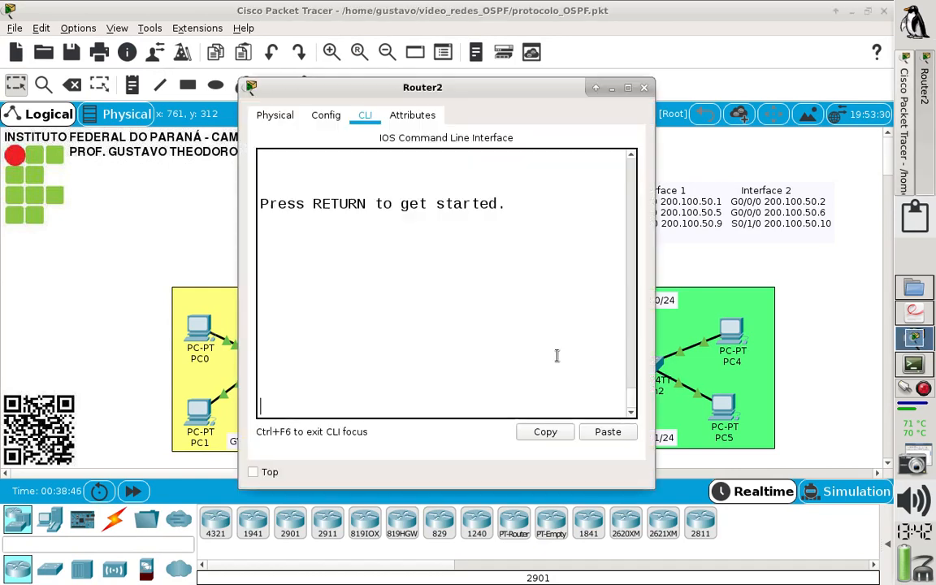
left_click(628, 87)
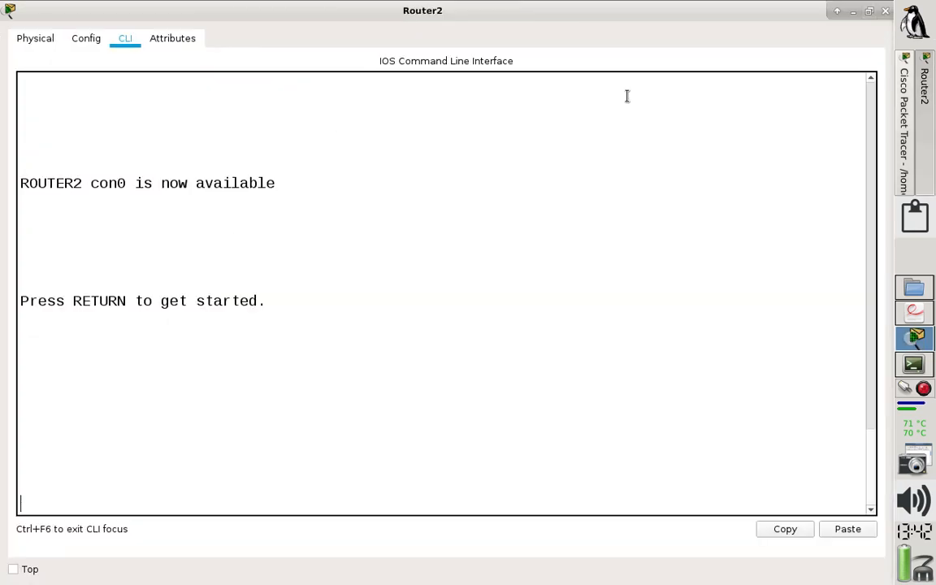
key("Return")
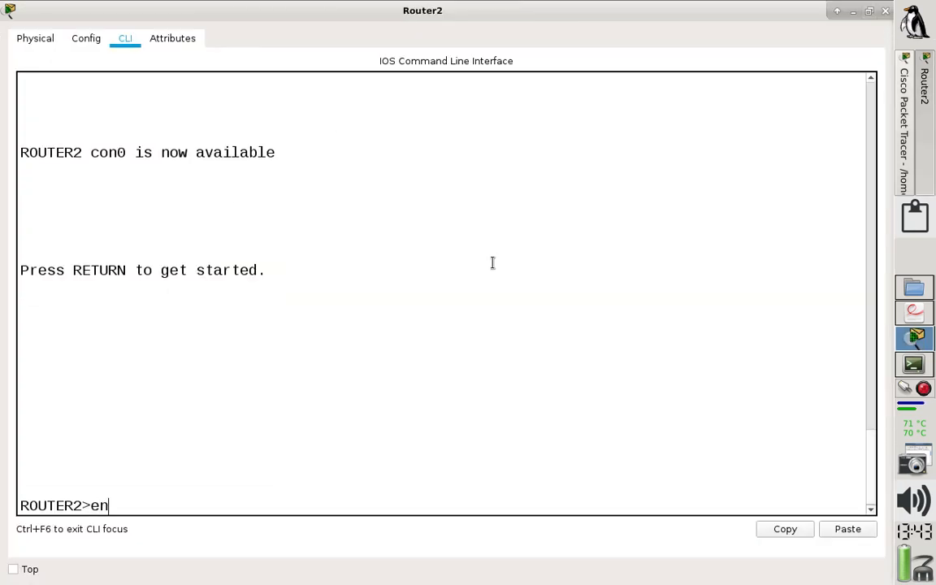
type("en")
key("Return")
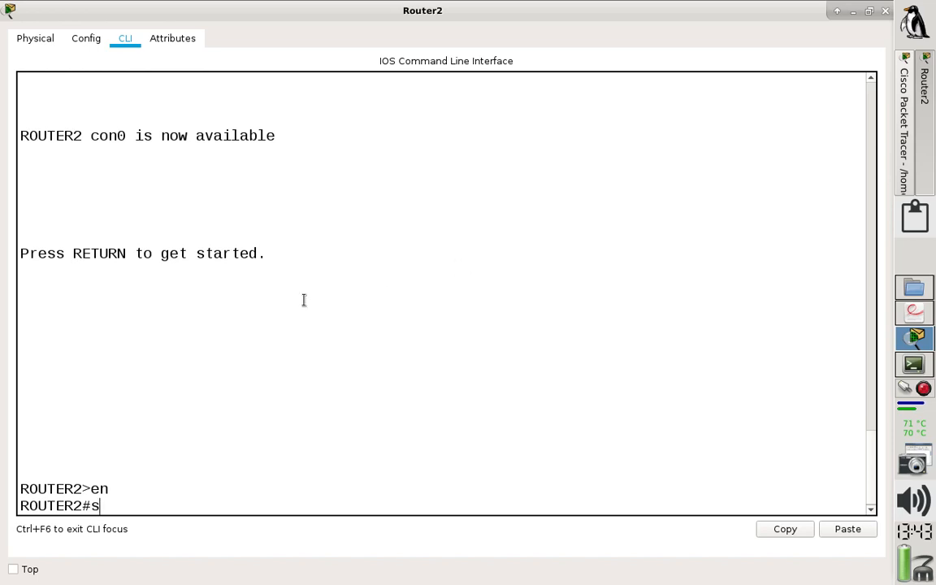
type("sh ip route")
key("Return")
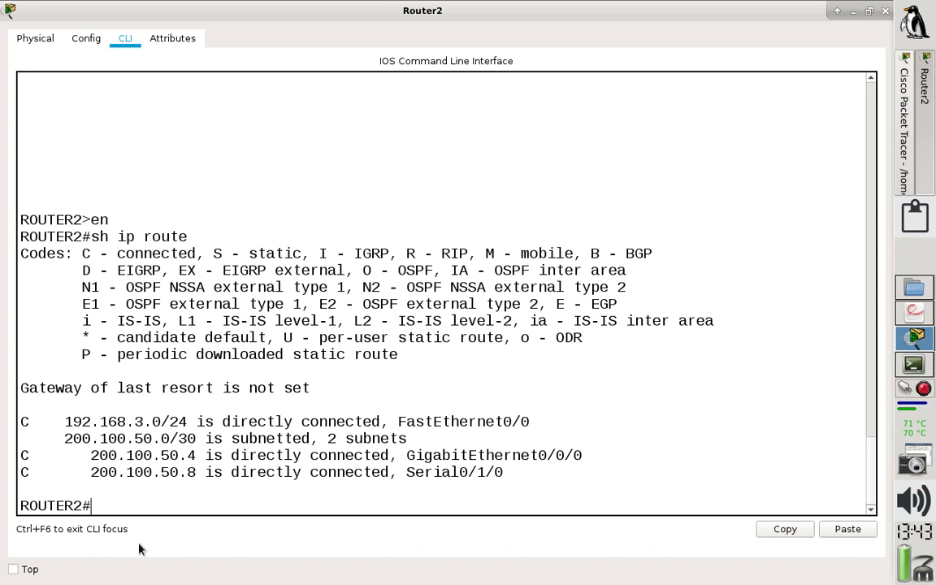
Enter global configuration mode on Router2 and start OSPF routing process 1.
type("conf t")
key("Return")
type("nfig)#route")
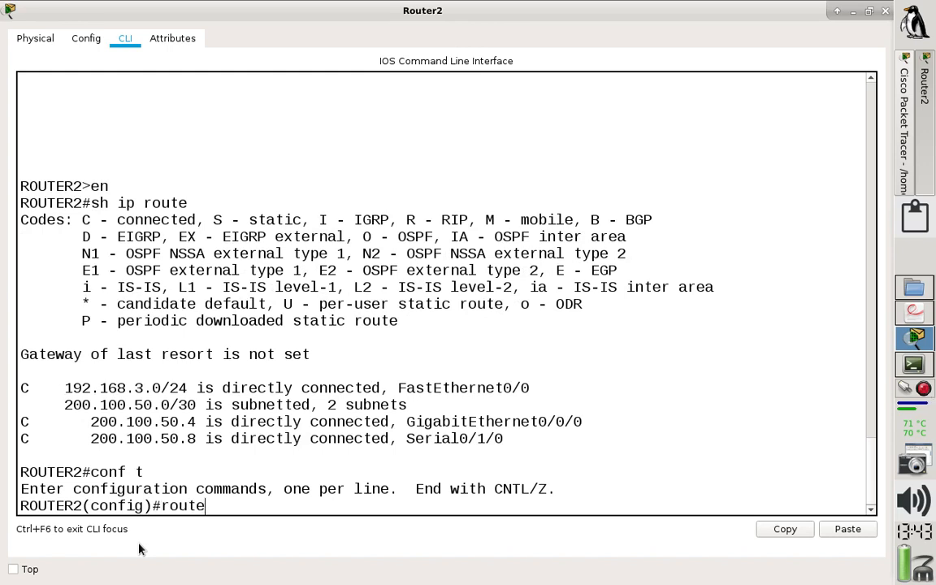
type("r ospf 1")
key("Return")
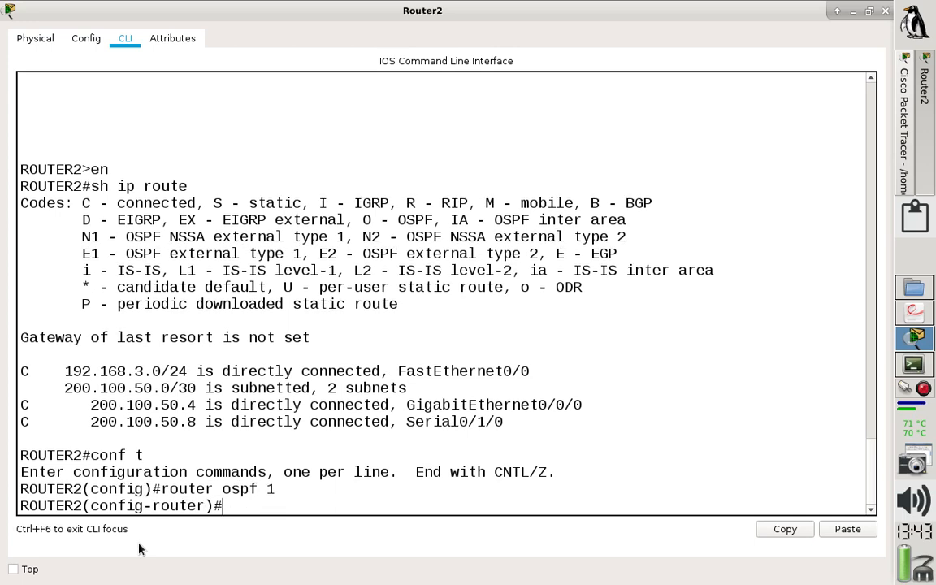
Advertise network 192.168.3.0 with wildcard mask 0.0.0.255 in area 0 of Router2's OSPF process.
type("network 192.16")
key("BackSpace")
key("BackSpace")
type("8.3.0 0.0.0.255")
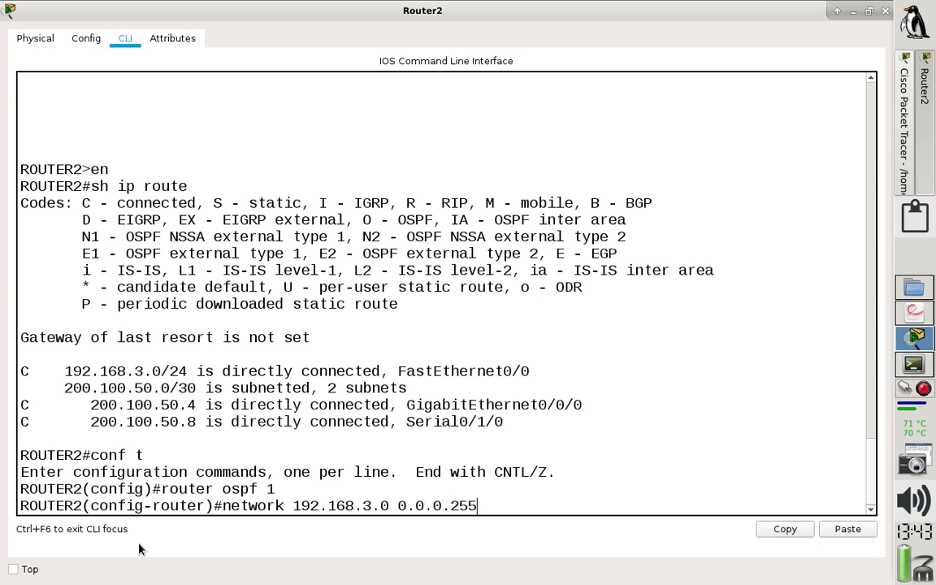
type(" area 0")
key("Return")
Advertise network 200.100.50.4 with wildcard mask 0.0.0.3 in area 0 on Router2.
type("network")
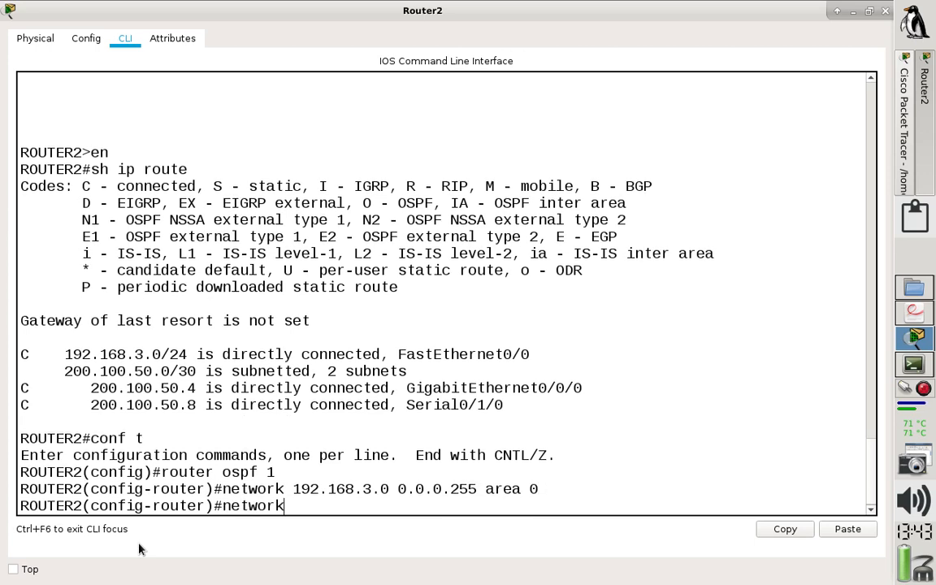
left_click_drag(196, 389, 16, 376)
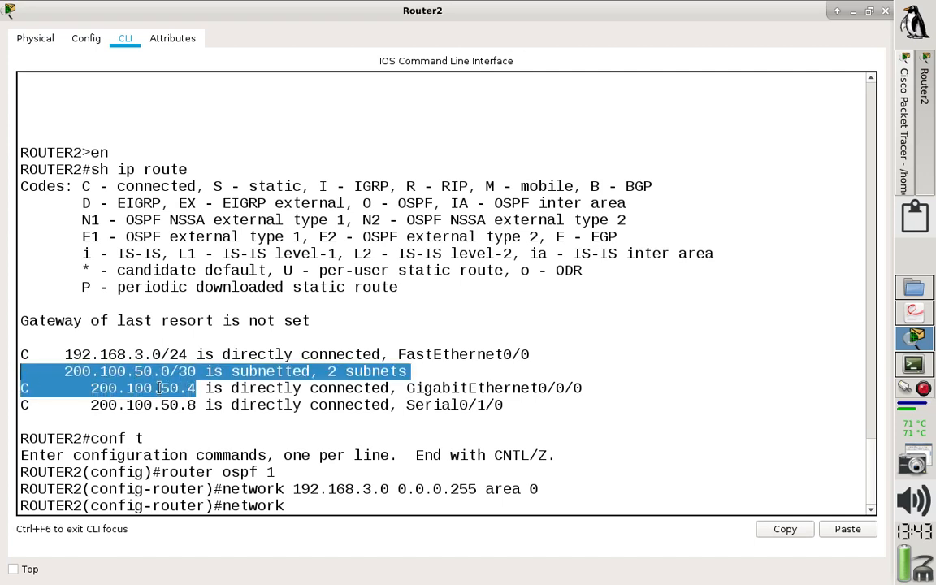
left_click(301, 502)
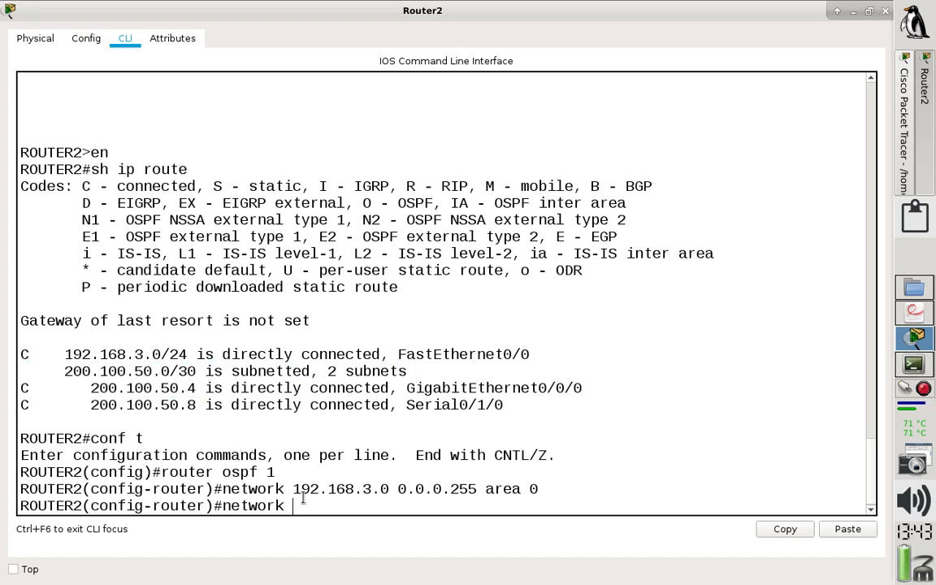
type("200.100.50.4")
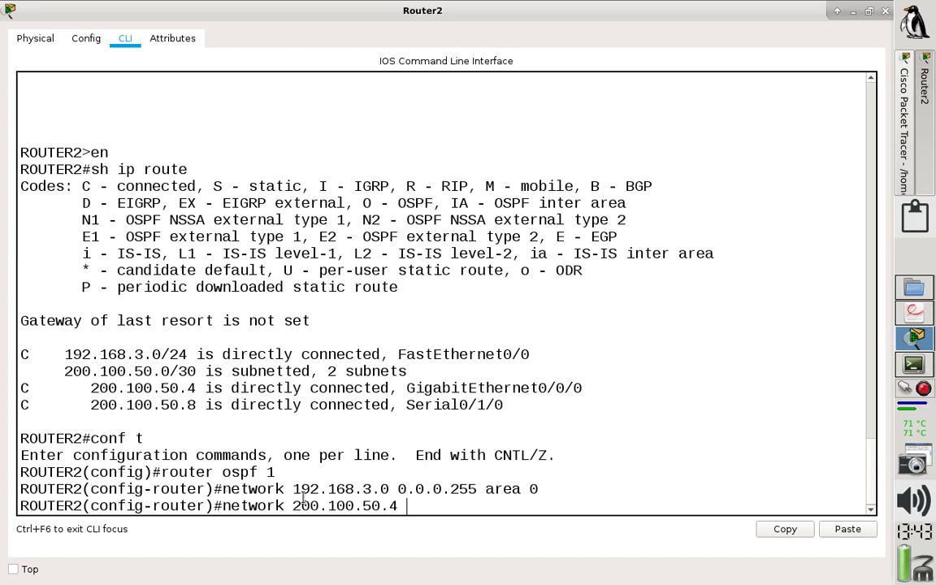
type(" 0.0.")
type("0.3")
type(" area")
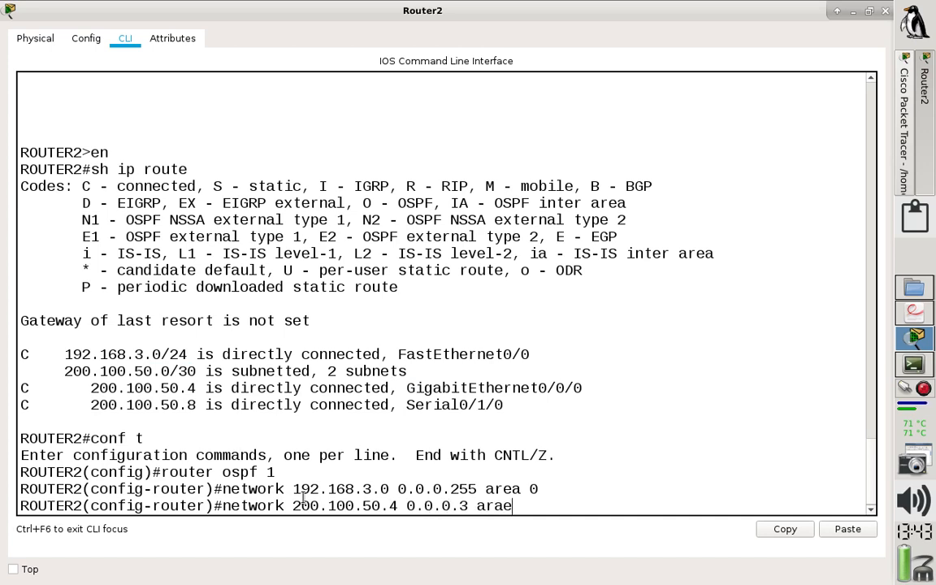
type(" 0")
key("Return")
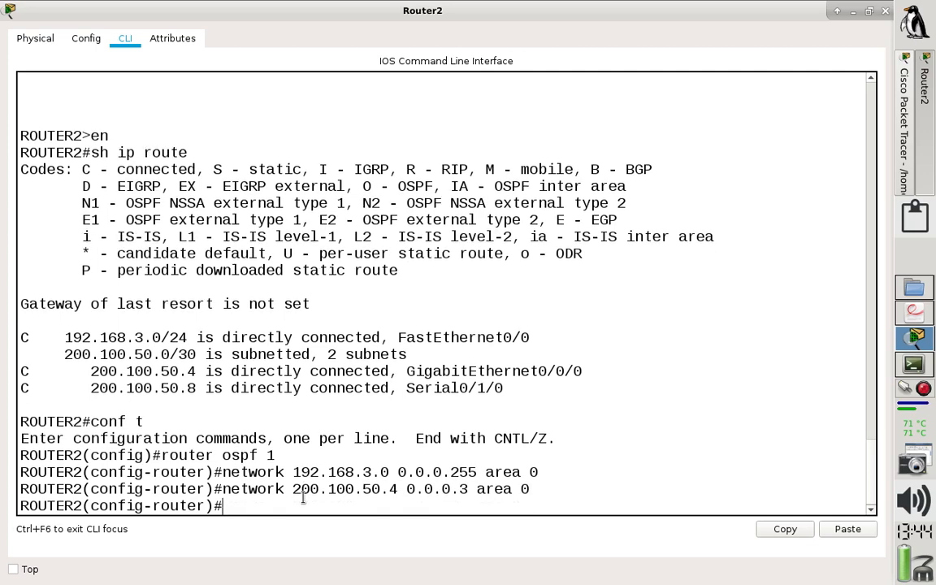
Advertise Router2's serial link network 200.100.50.8 with wildcard mask 0.0.0.3 in area 0.
left_click_drag(204, 387, 135, 388)
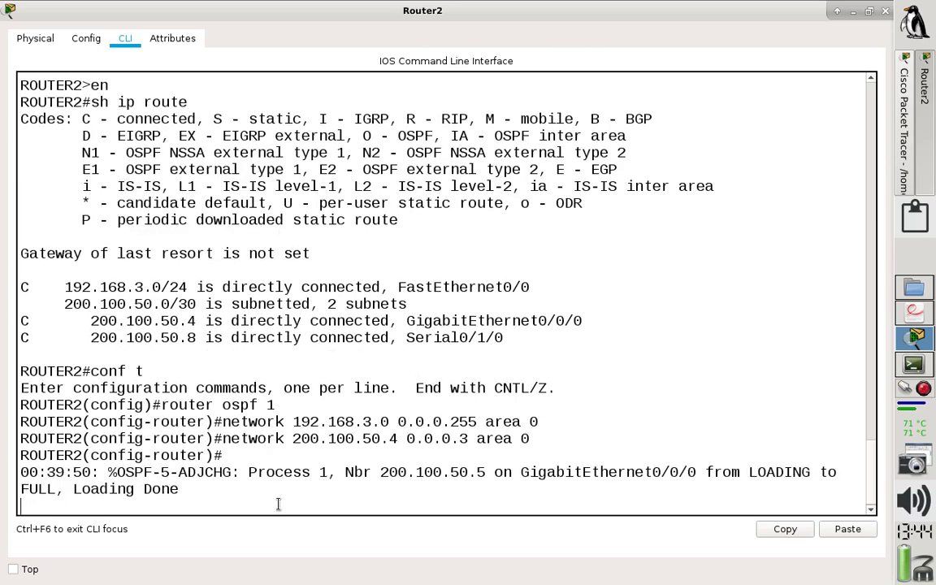
key("Return")
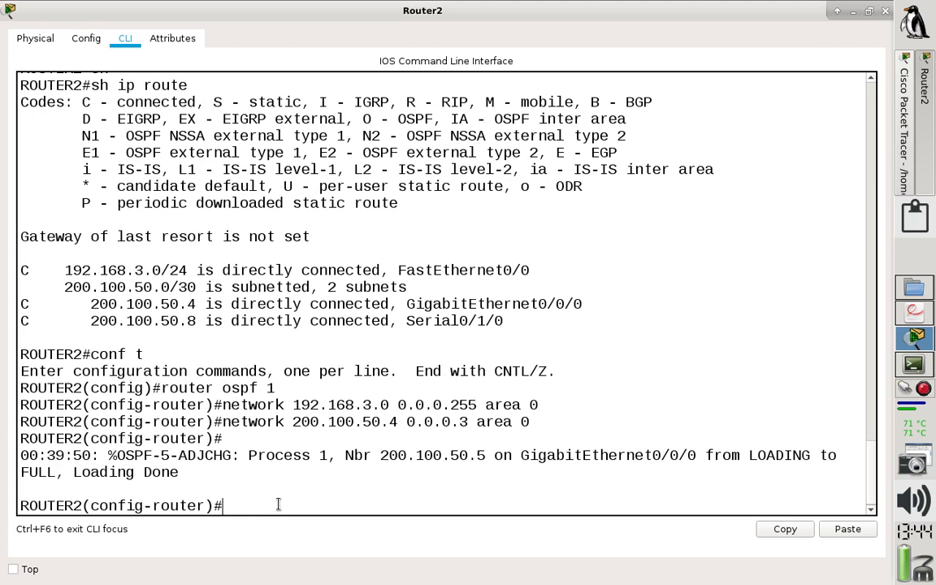
key("Up")
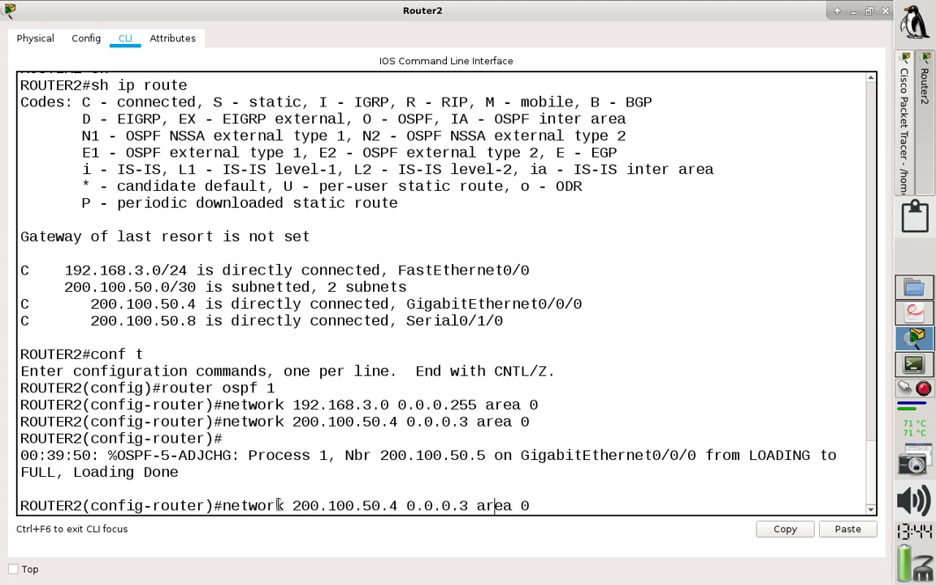
key("Left")
key("BackSpace")
type("8")
key("Return")
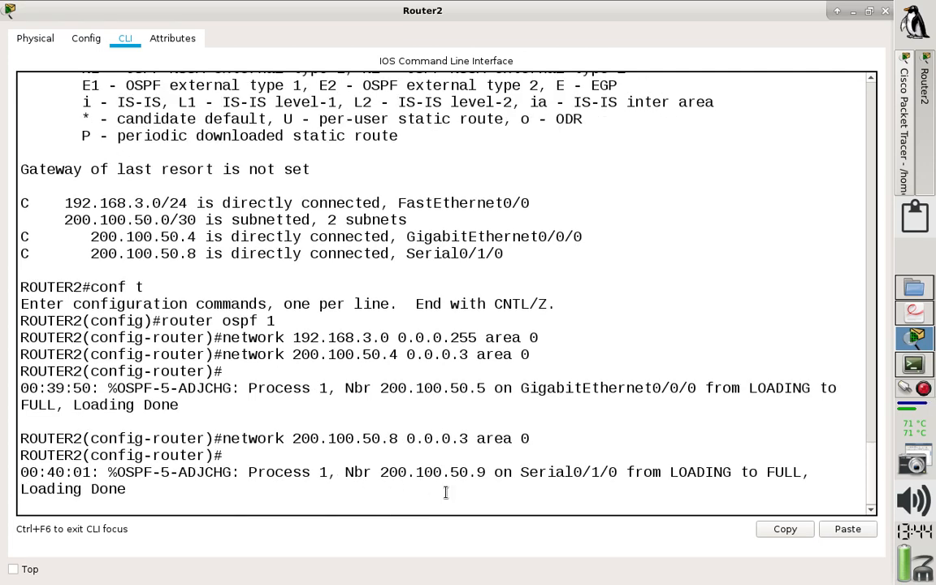
key("Return")
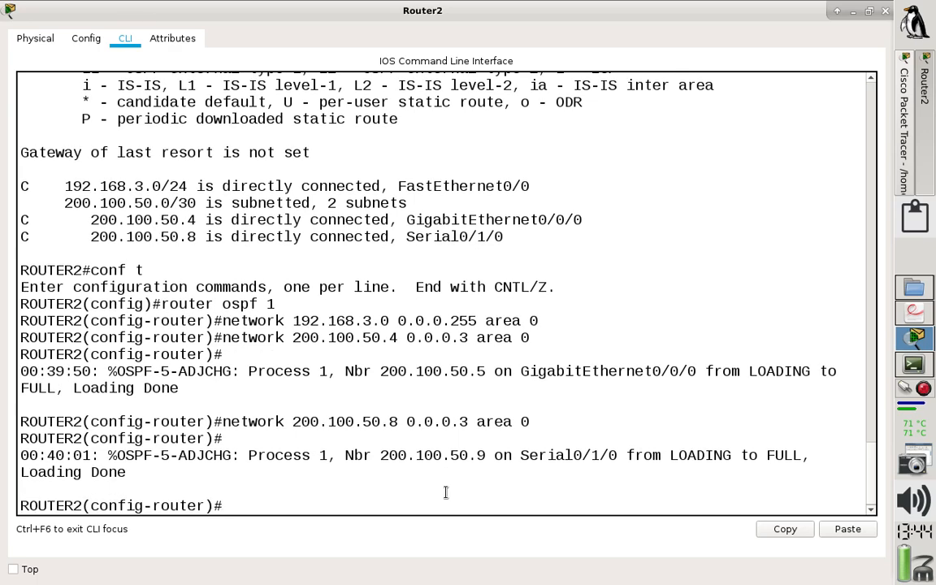
Leave configuration mode on Router2 and write the running configuration to memory.
type("end")
key("Return")
key("Return")
type("wr")
key("Return")
Show Router2's IP routing table and examine the metric of the OSPF route to 192.168.1.0/24.
type("sh")
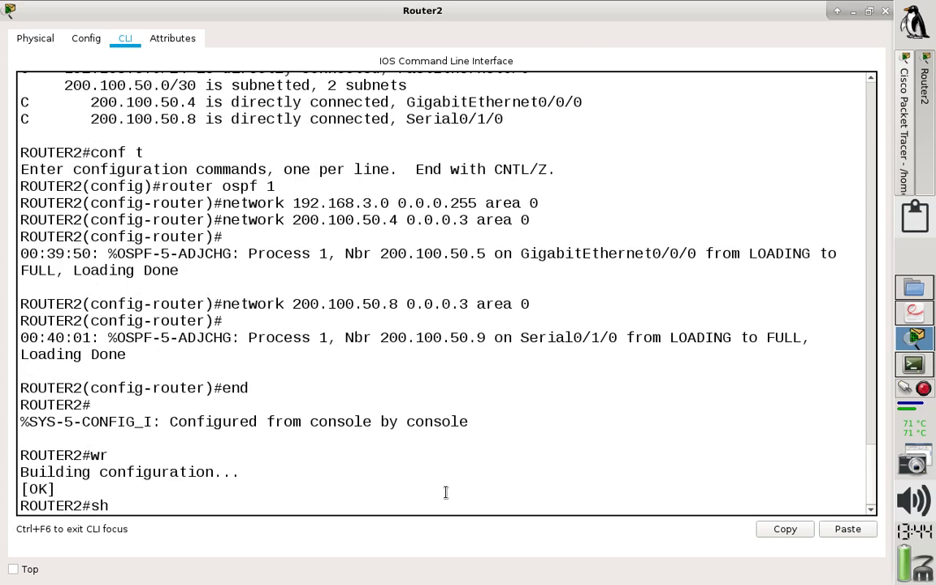
type(" ip route")
key("Return")
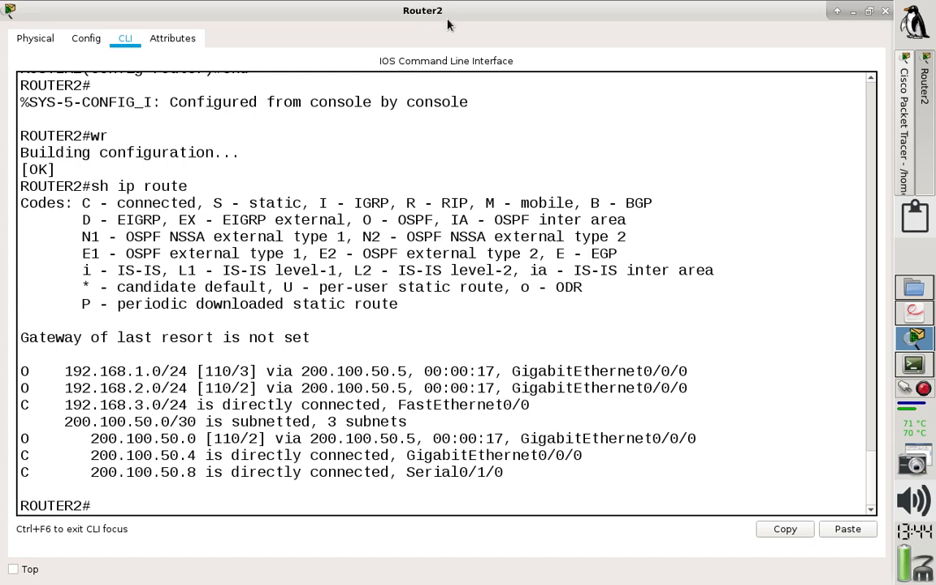
left_click_drag(187, 372, 63, 371)
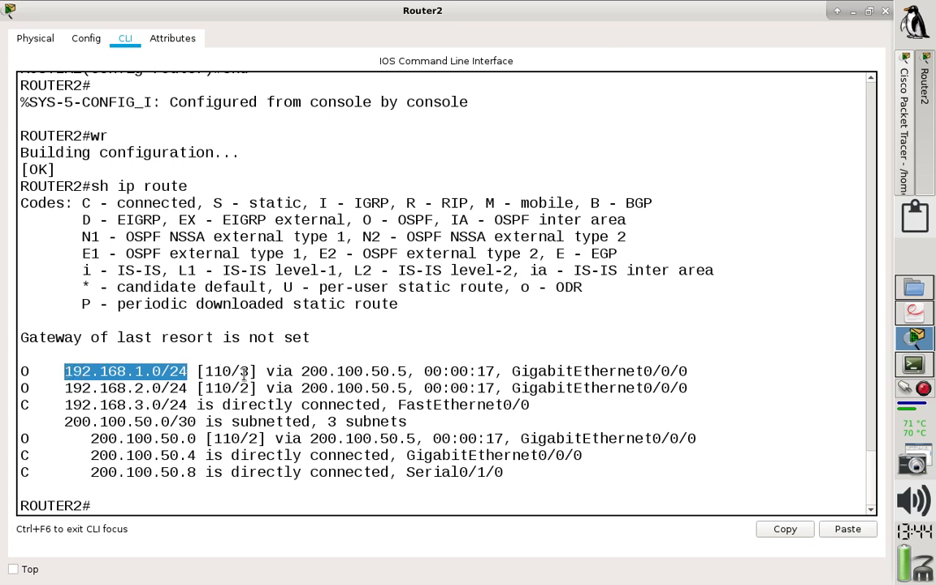
left_click_drag(239, 371, 247, 371)
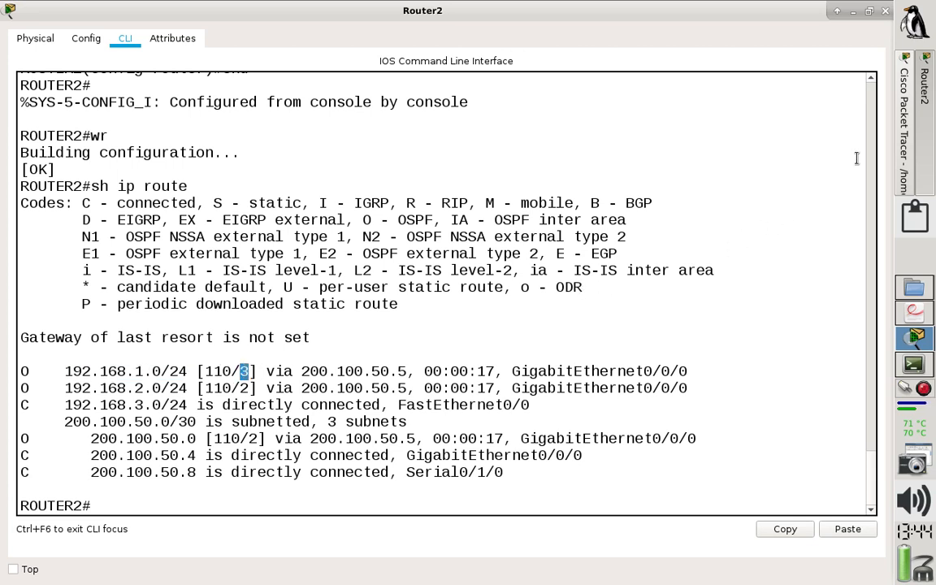
Put Router2's window away, consult exercise 3 in the laboratorio_OSPF.pdf lab sheet, and return to the Packet Tracer topology.
left_click(922, 146)
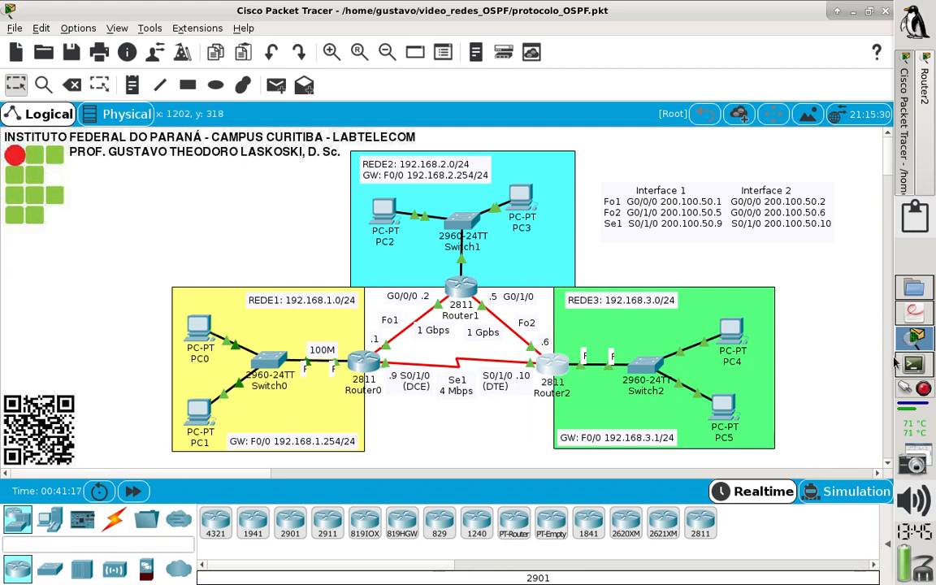
left_click(920, 319)
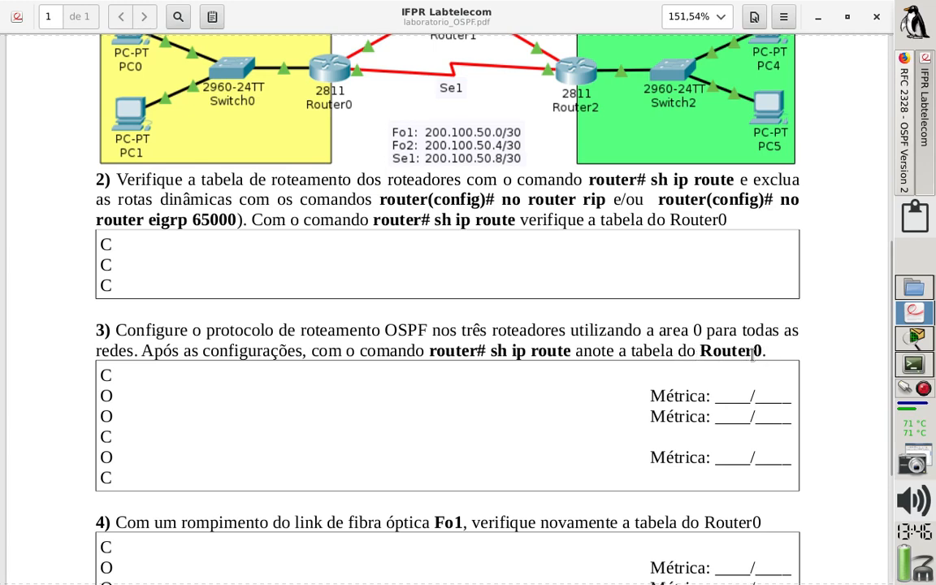
left_click(908, 338)
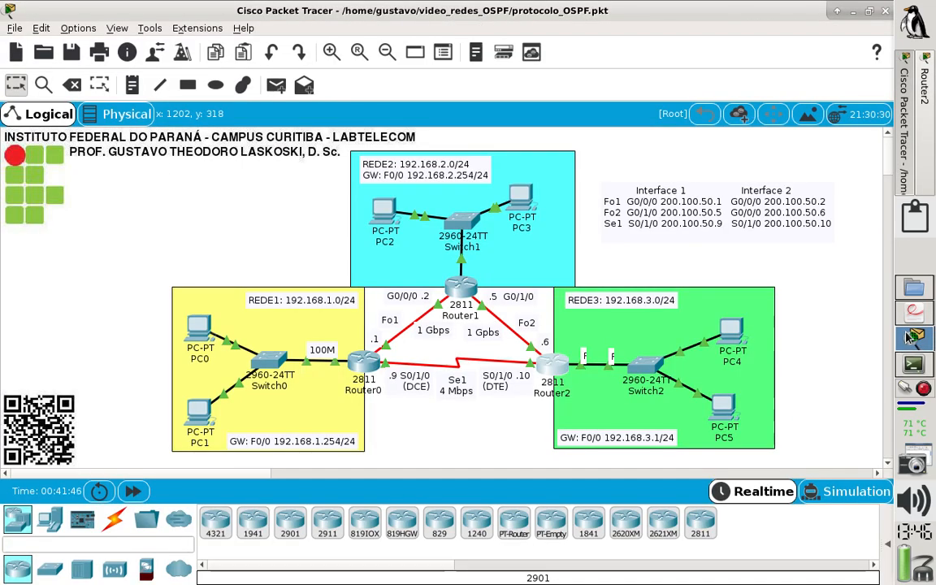
Open Router0's command line maximized and show its IP routing table.
left_click(365, 363)
left_click(625, 88)
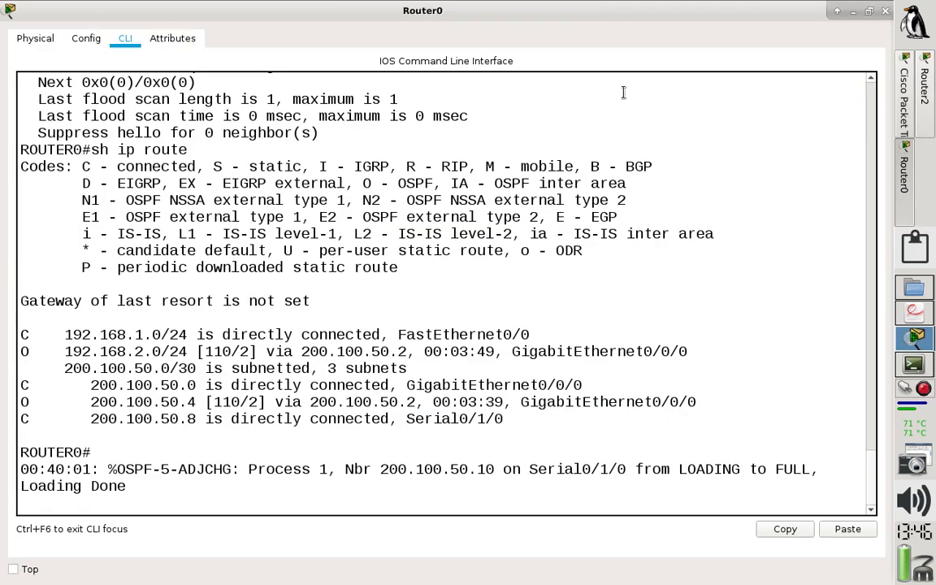
key("Return")
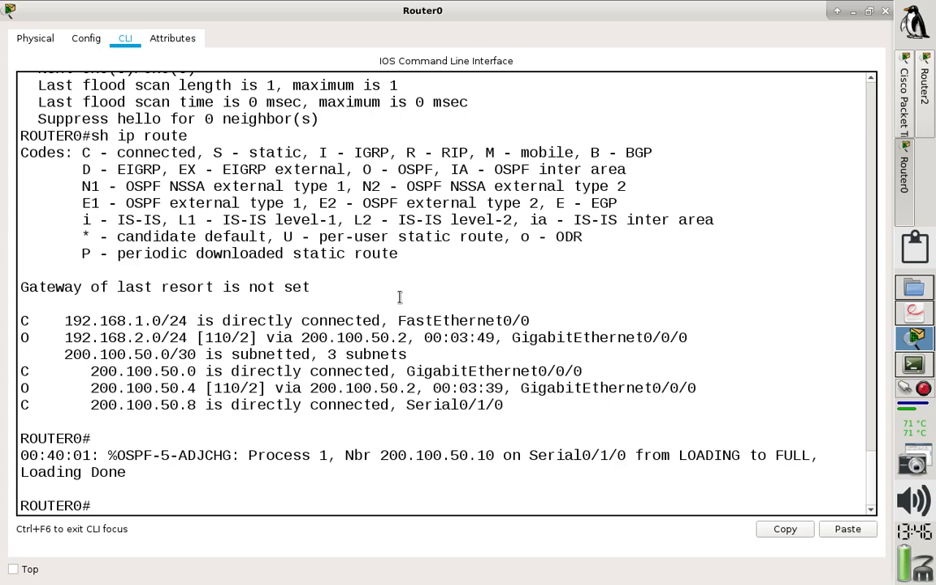
type("sh ip route")
key("Return")
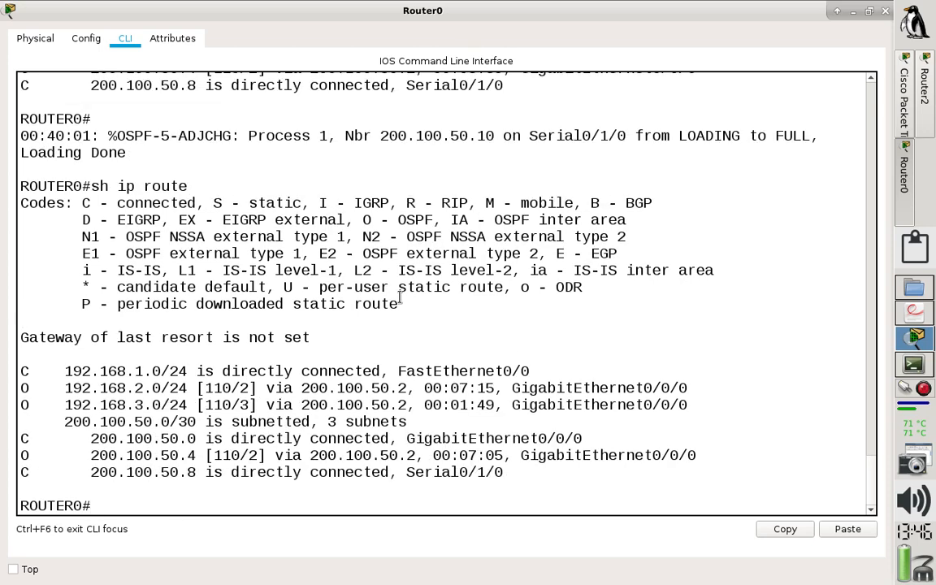
Copy all route entries from Router0's table into notes_OSPF.txt in the terminal under a new heading "3)".
left_click_drag(510, 473, 10, 377)
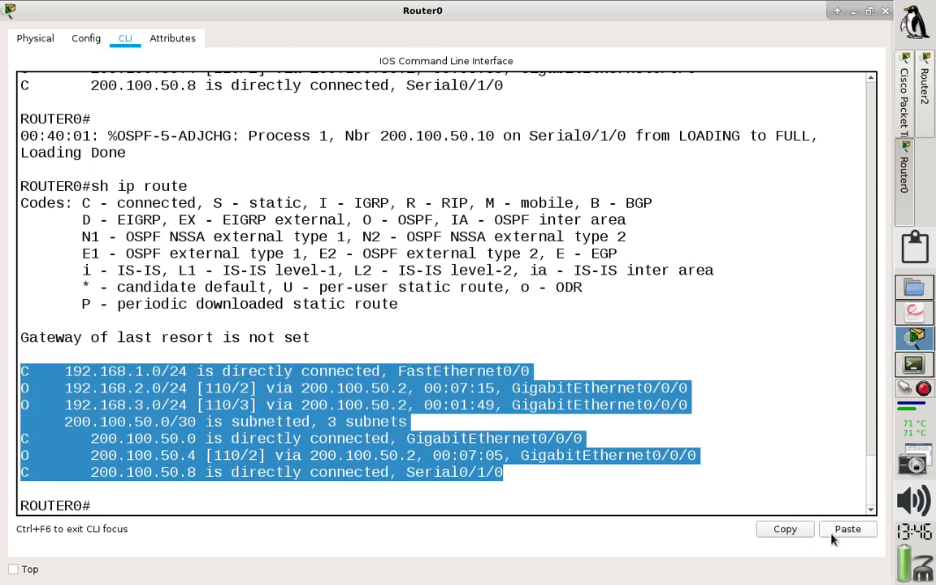
left_click(791, 531)
left_click(915, 366)
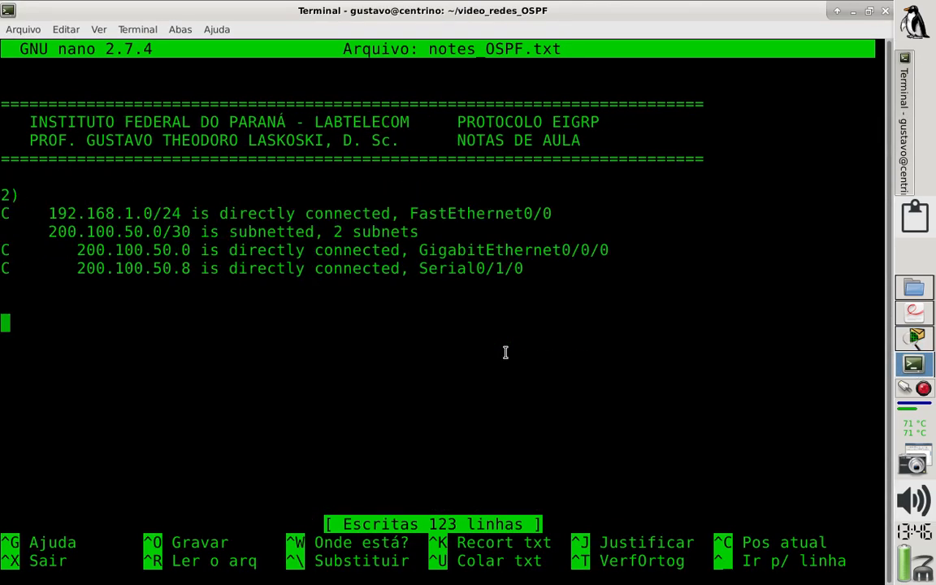
type("3)")
key("Return")
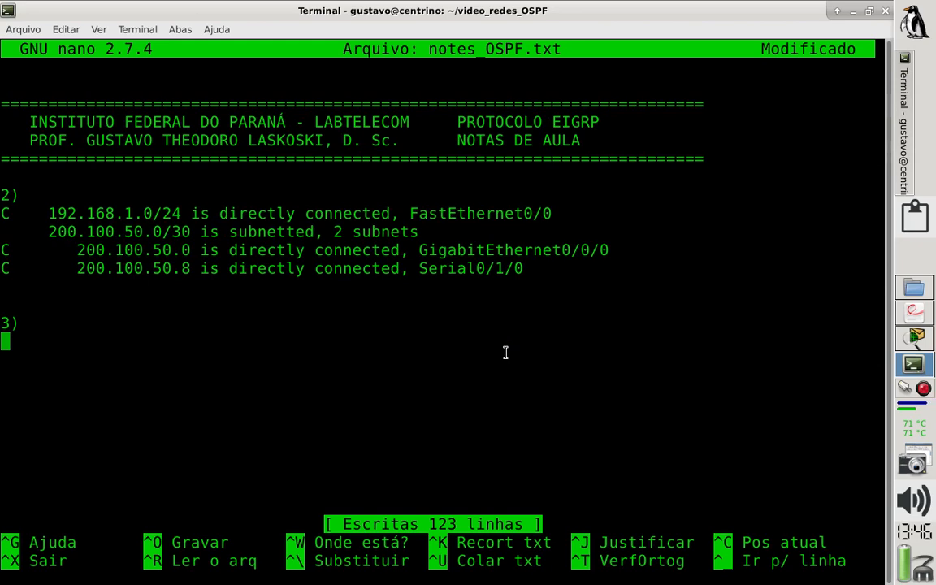
key("ctrl+shift+v")
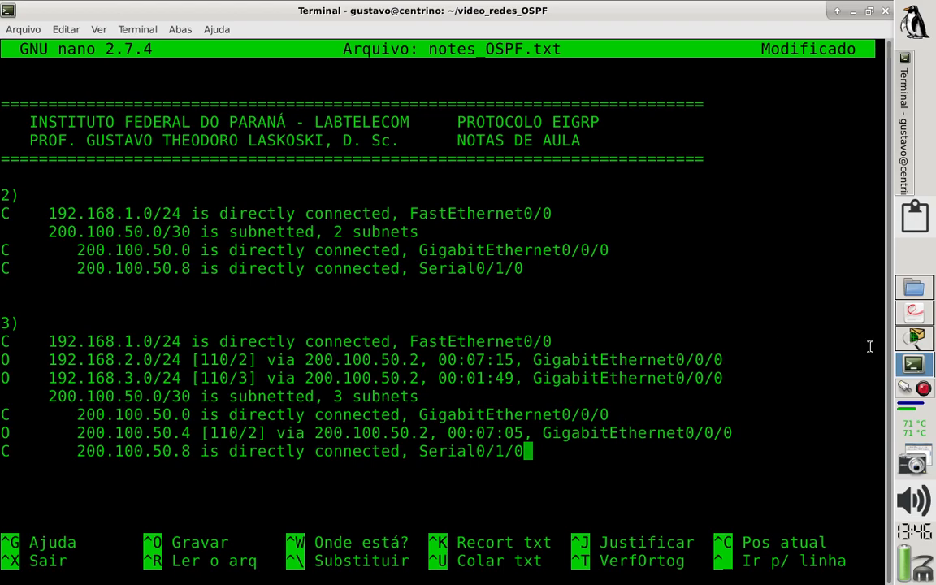
Compare the lab sheet's exercise 3 metric blanks with the administrative distances and metrics of the OSPF routes in notes_OSPF.txt.
left_click(915, 342)
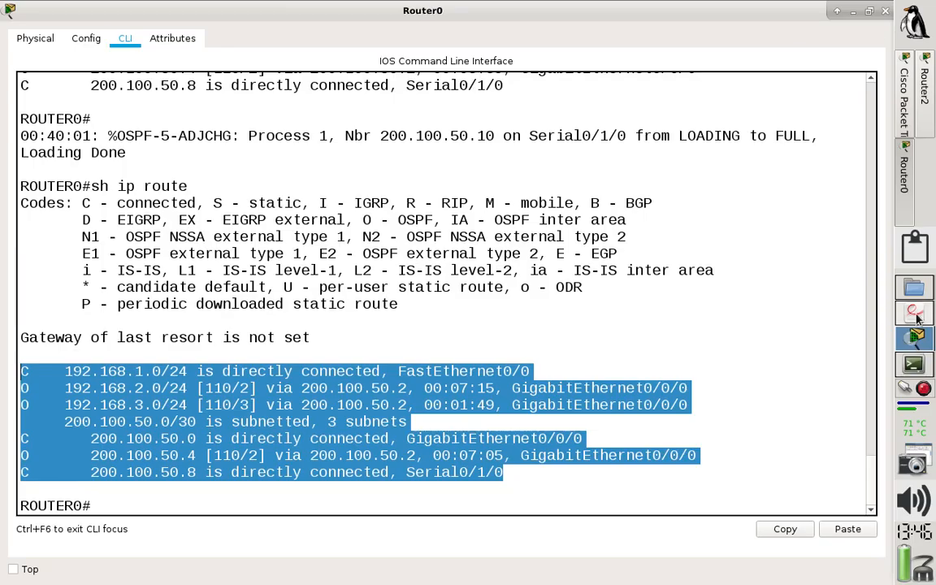
left_click(916, 312)
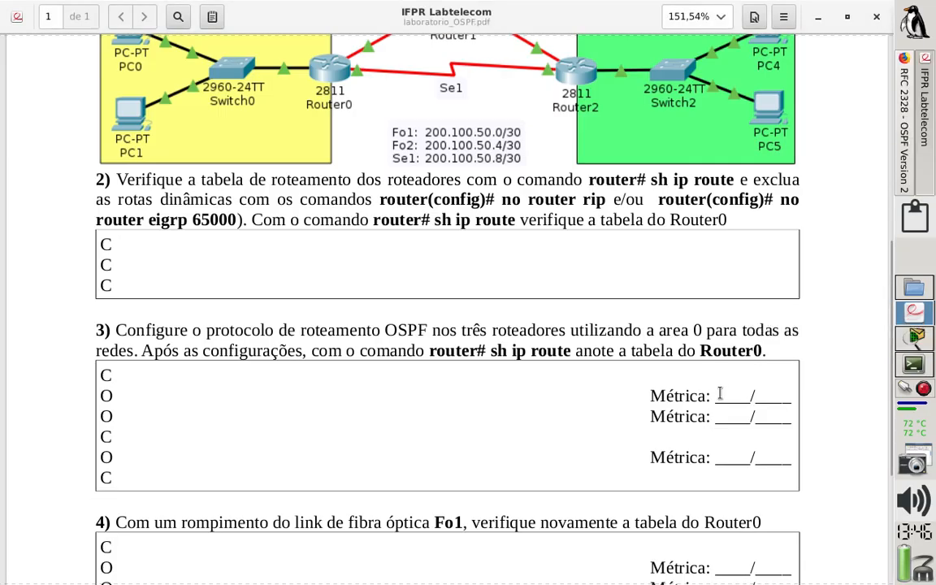
double_click(105, 396)
left_click(914, 366)
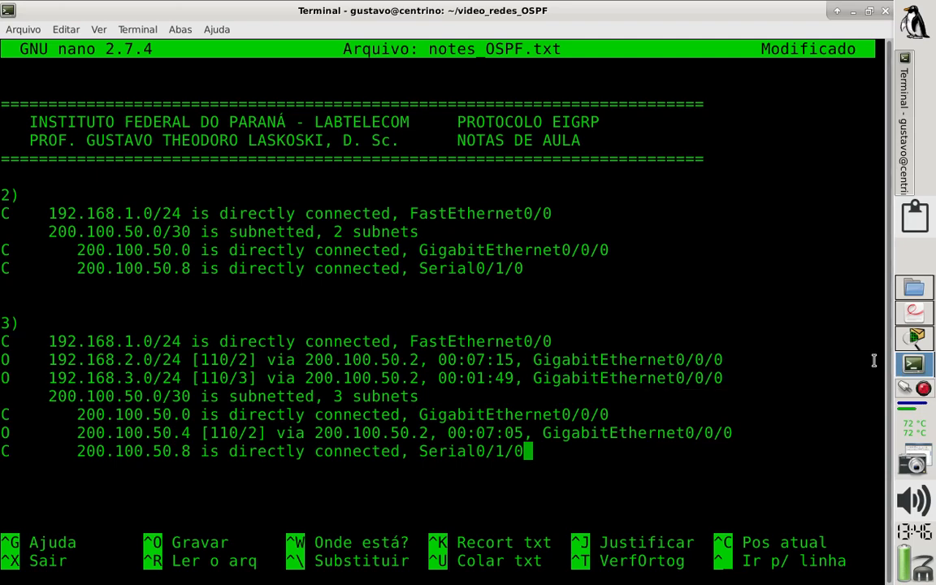
left_click_drag(193, 360, 253, 358)
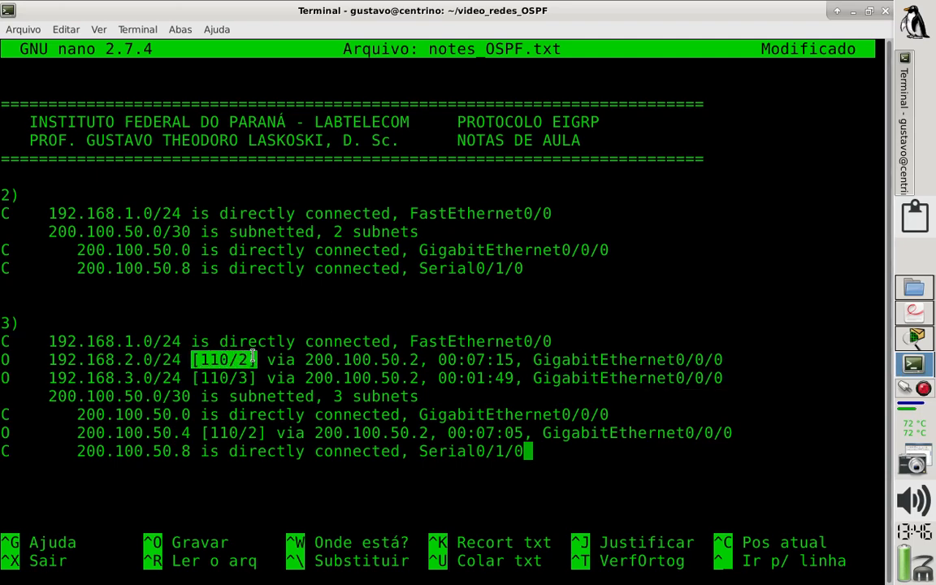
left_click_drag(201, 378, 253, 377)
left_click_drag(209, 433, 264, 432)
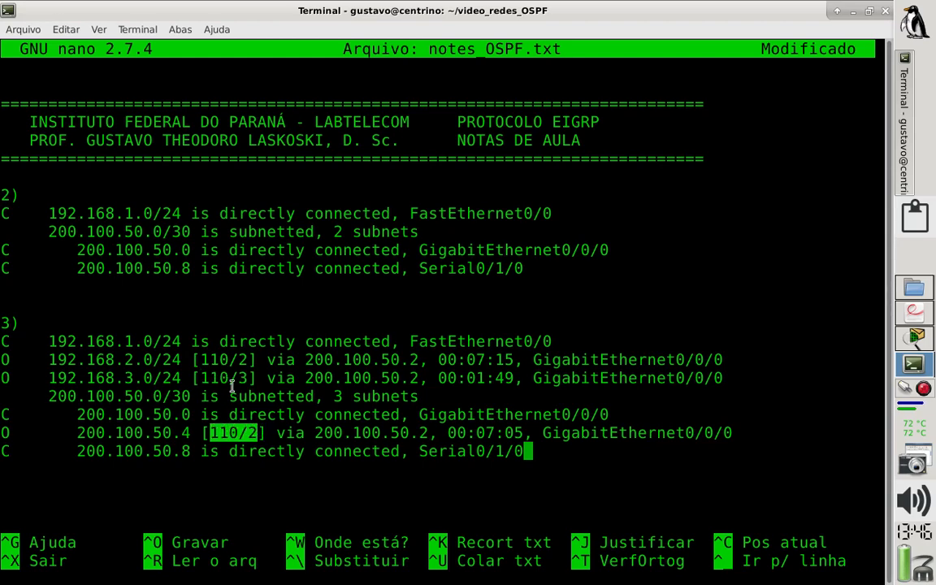
left_click_drag(230, 378, 203, 379)
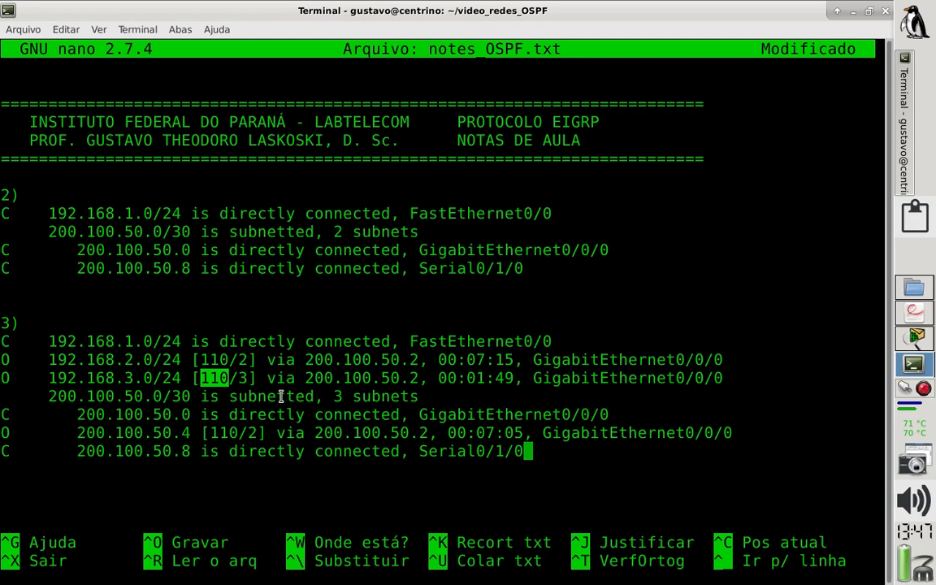
Examine the administrative distance and metric of the 200.100.50.4 route under heading 3) in notes_OSPF.txt.
left_click(231, 429)
left_click_drag(210, 432, 259, 433)
left_click(229, 432)
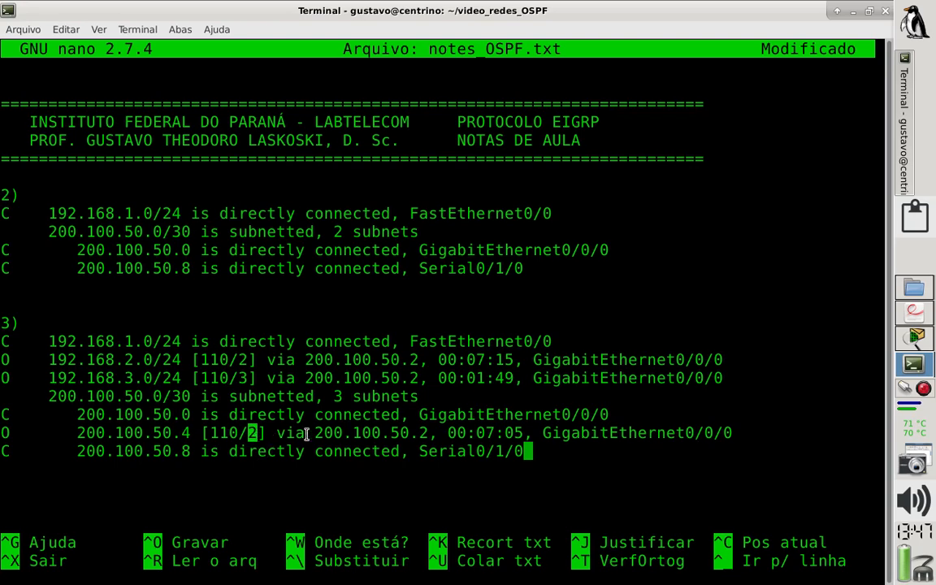
left_click(433, 431)
Read exercise 4 in the laboratorio_OSPF.pdf lab sheet and locate the Fo1 fiber link in its network diagram.
left_click(916, 315)
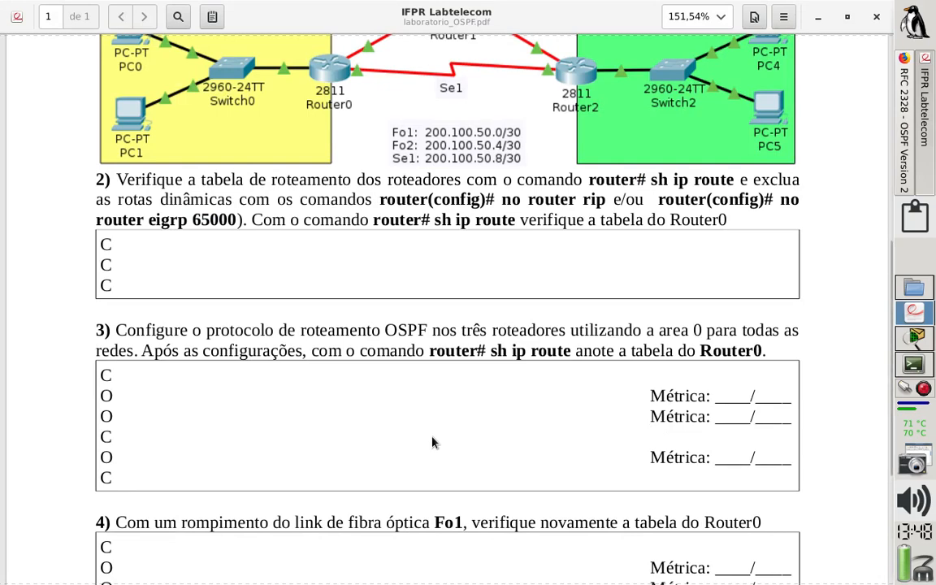
scroll(433, 442, "down", 5)
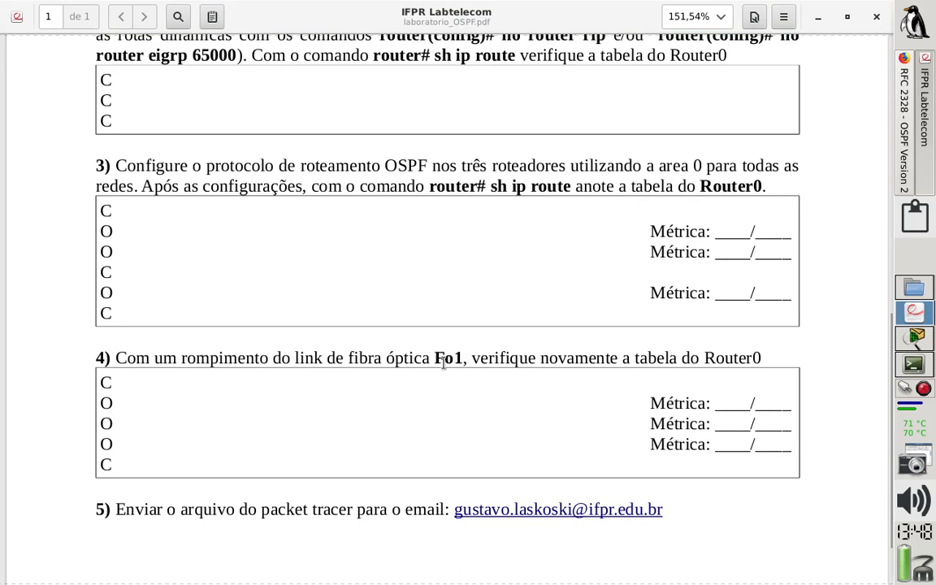
scroll(444, 368, "up", 10)
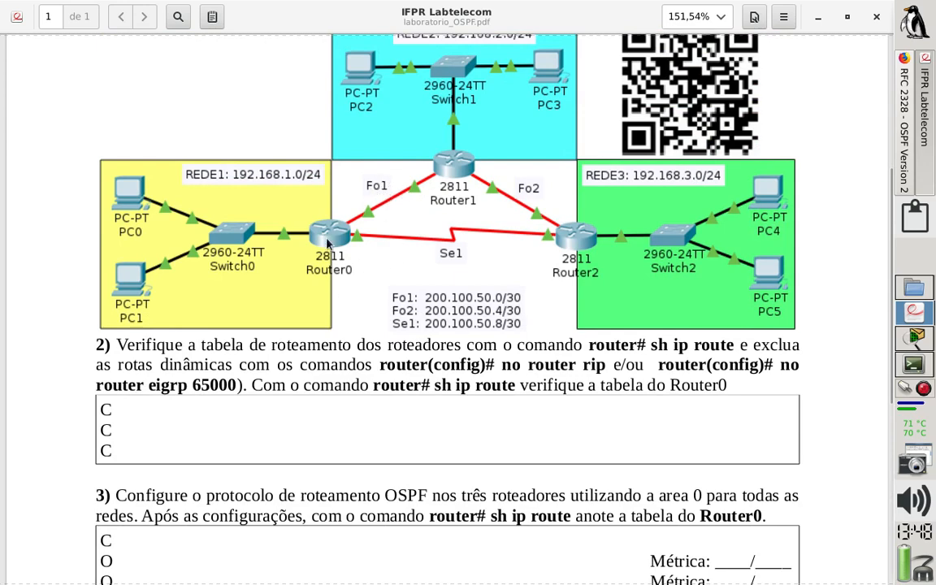
scroll(333, 260, "down", 8)
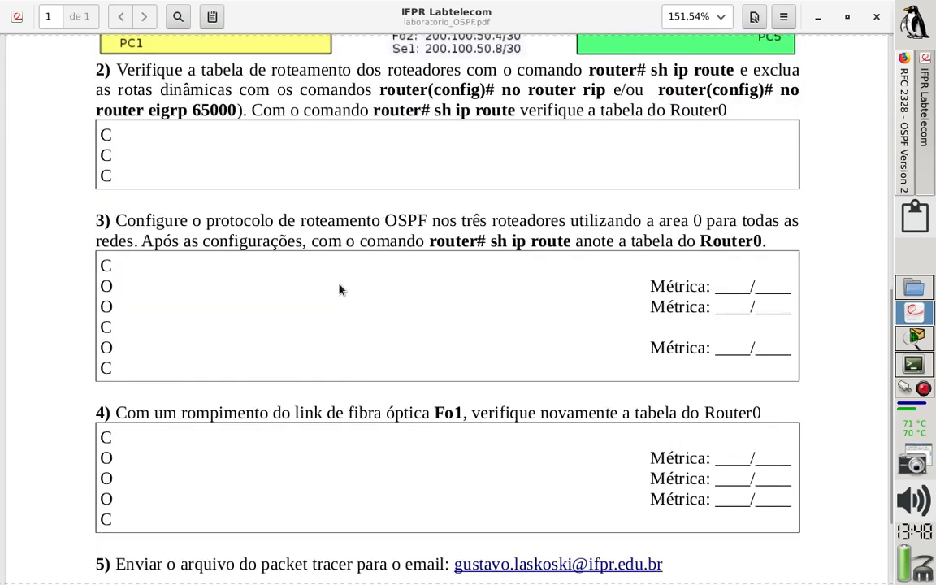
scroll(340, 290, "down", 2)
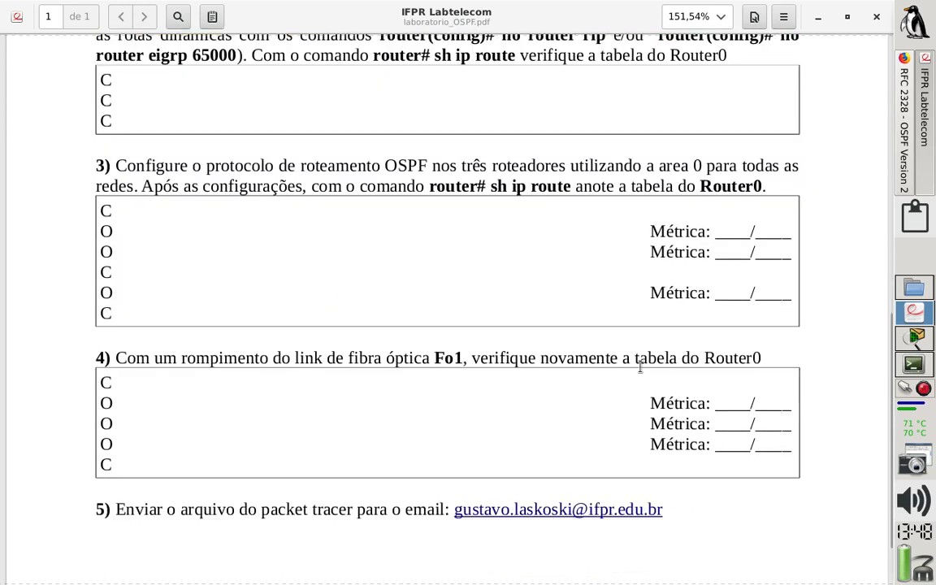
Switch to Packet Tracer, close Router2's window and bring the network topology to the front.
left_click(911, 344)
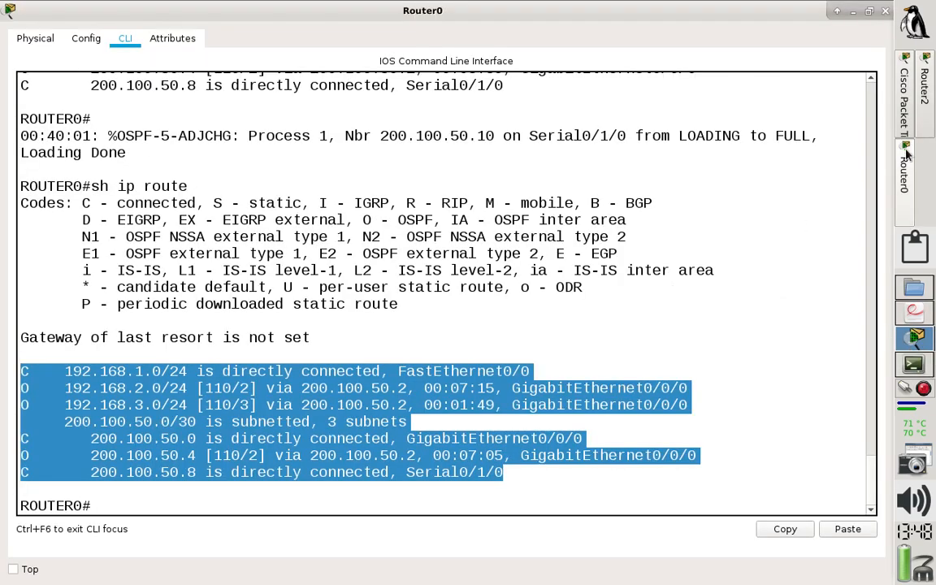
left_click(923, 101)
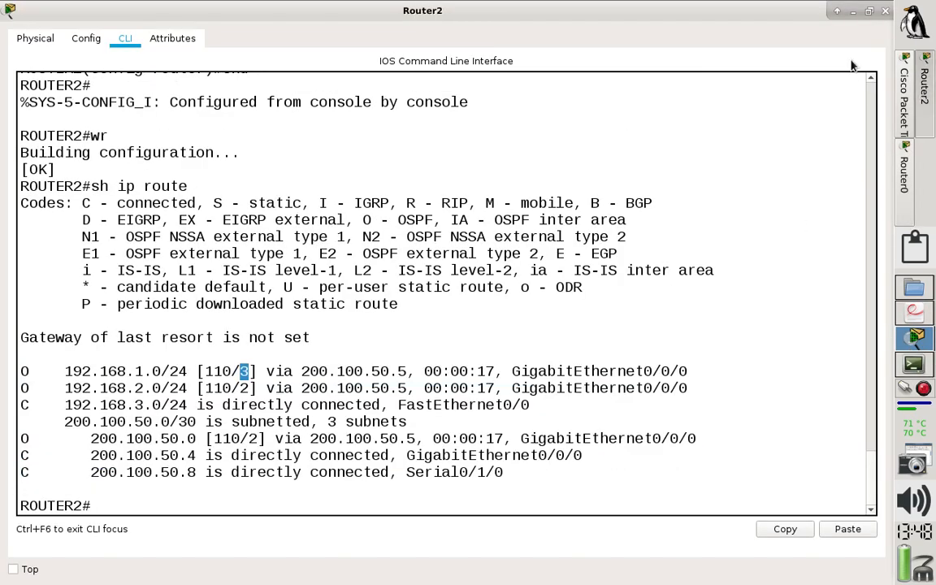
left_click(886, 11)
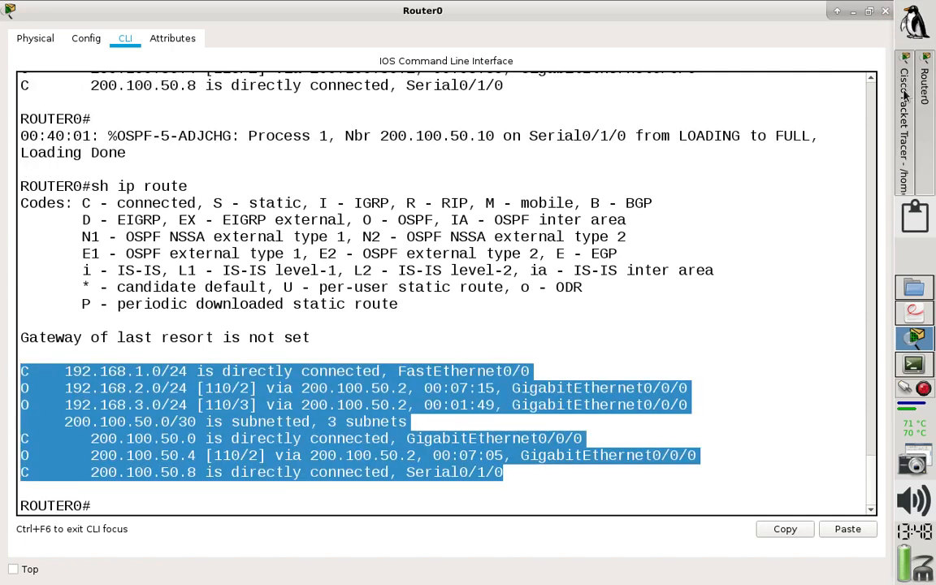
left_click(886, 11)
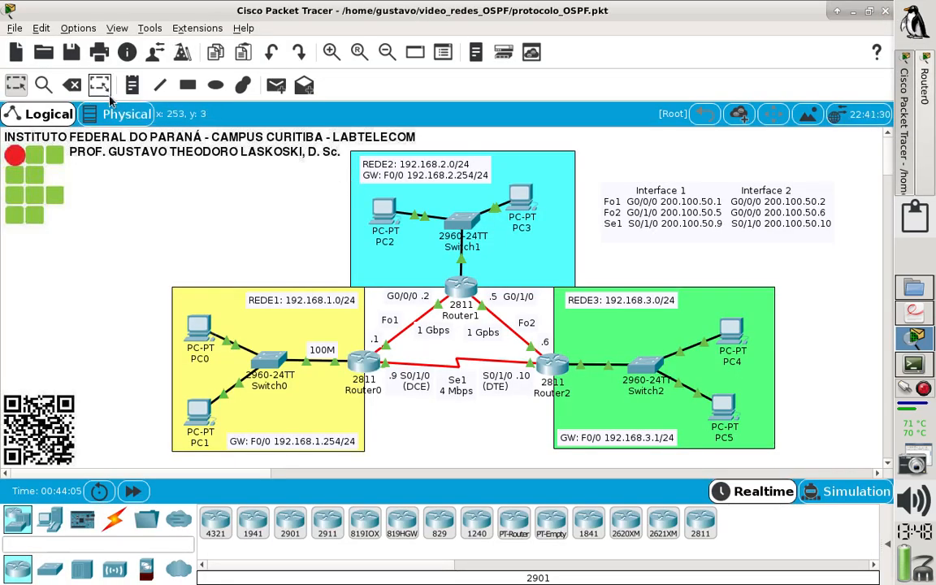
Delete the Fo1 fiber link between Router0 and Router1 and return to the selection tool.
left_click(79, 91)
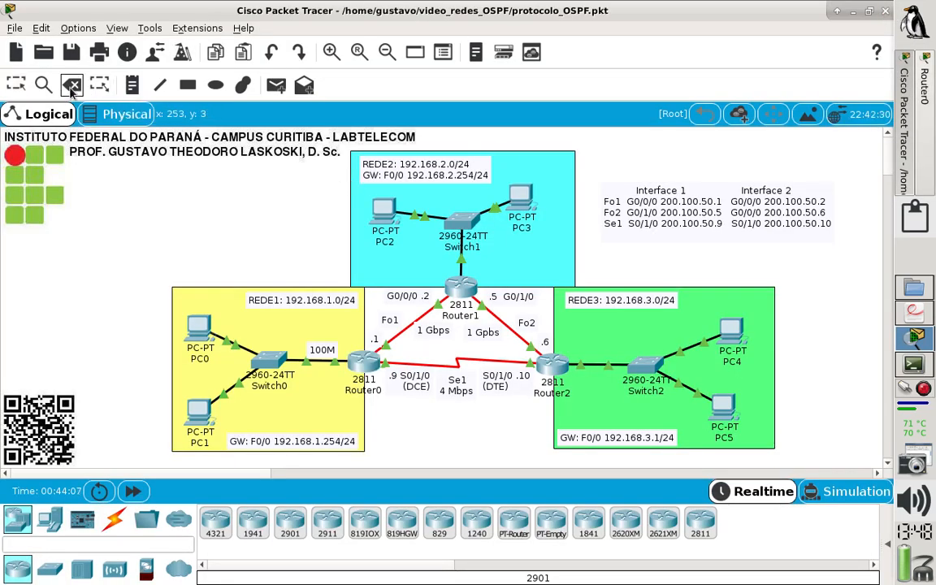
left_click(410, 323)
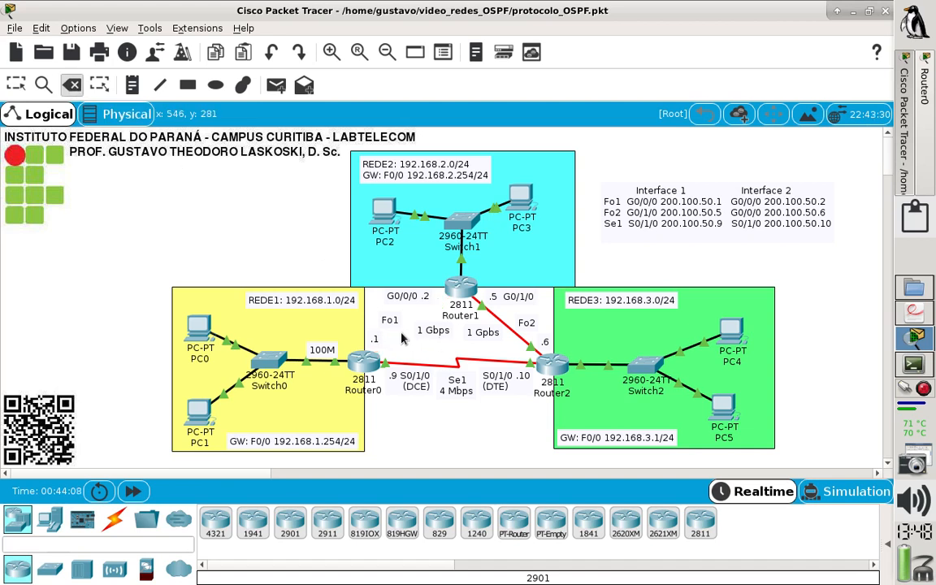
left_click(16, 85)
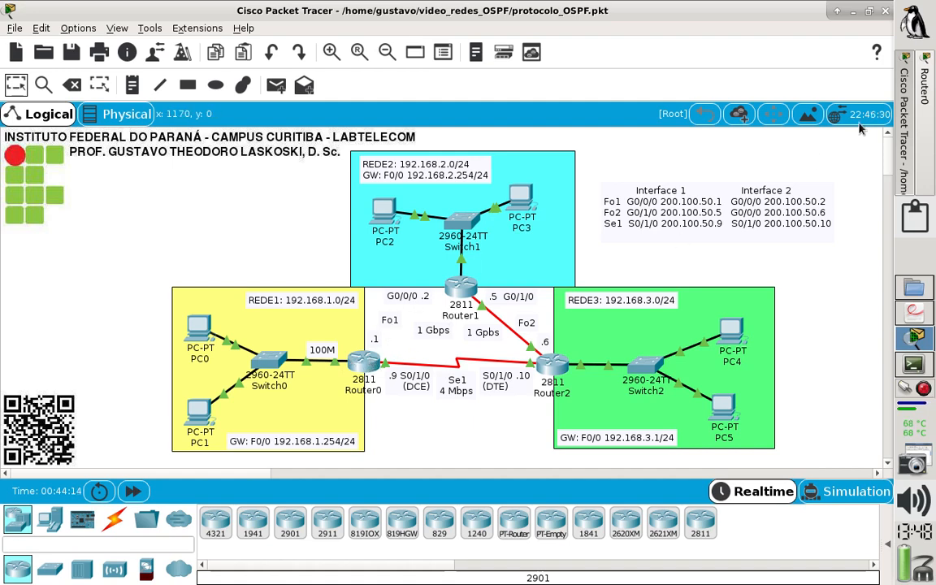
Show Router0's IP routing table again from its command line with sh ip route.
left_click(374, 362)
key("Return")
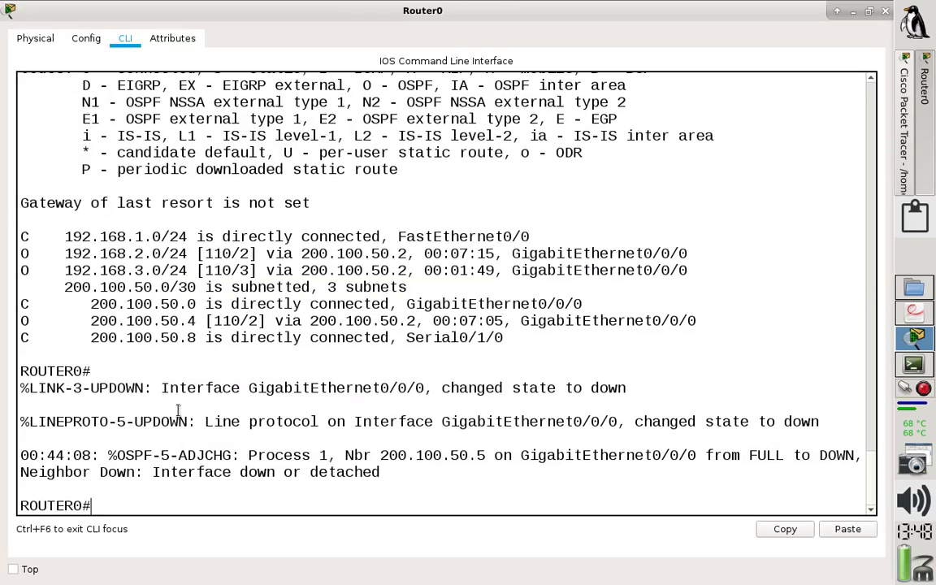
type("sh ip route")
key("Return")
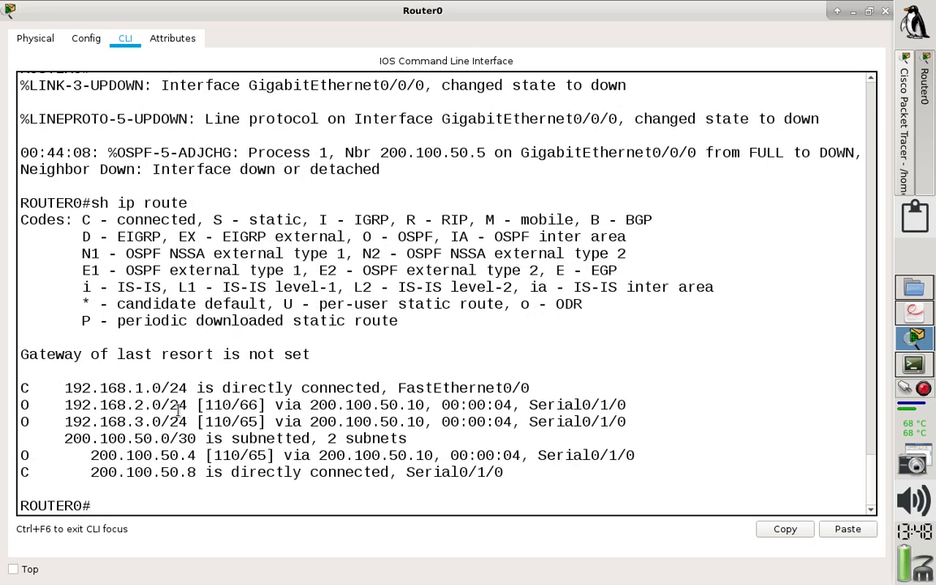
Compare Router0's OSPF metrics for 192.168.3.0, 192.168.2.0 and 200.100.50.4 with the paths over Se1 in the topology.
left_click(905, 162)
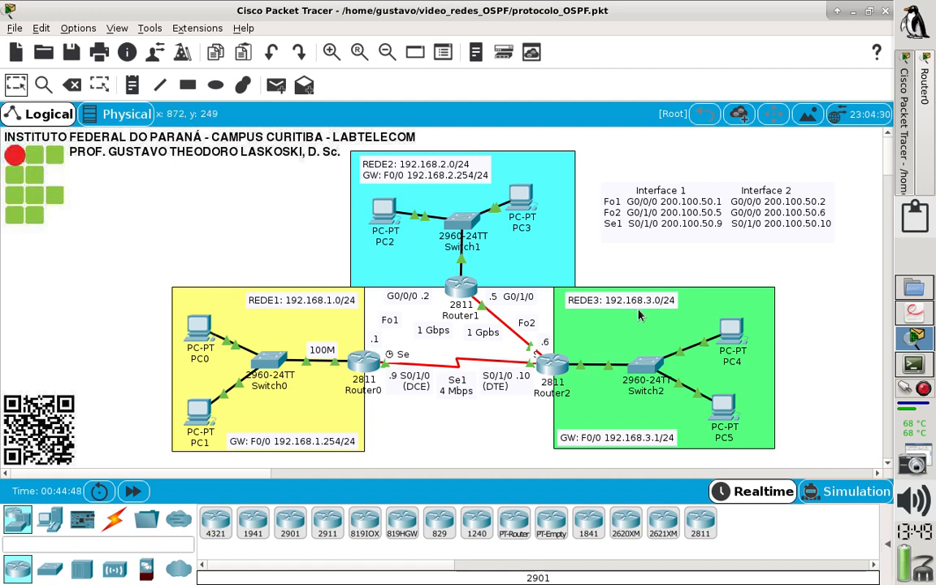
left_click(925, 81)
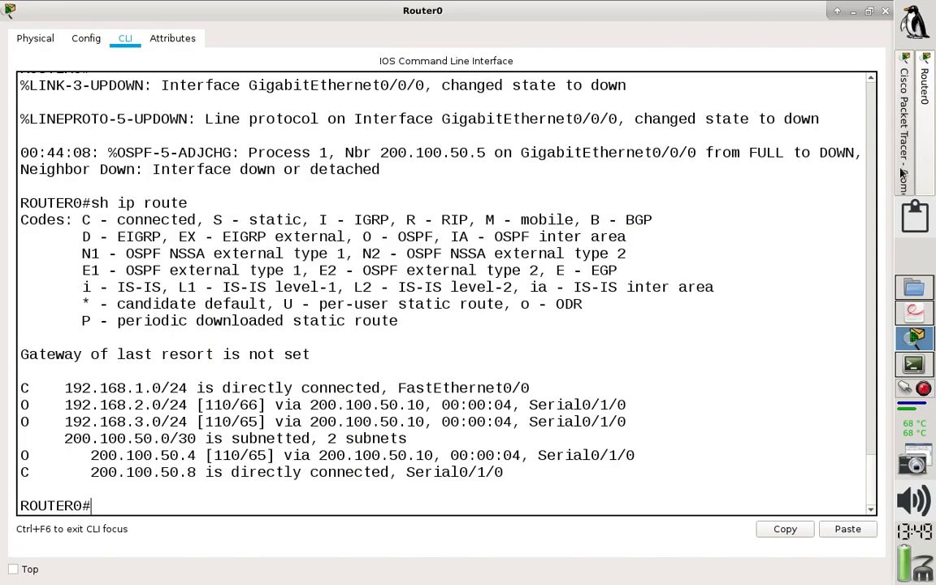
left_click_drag(65, 422, 261, 421)
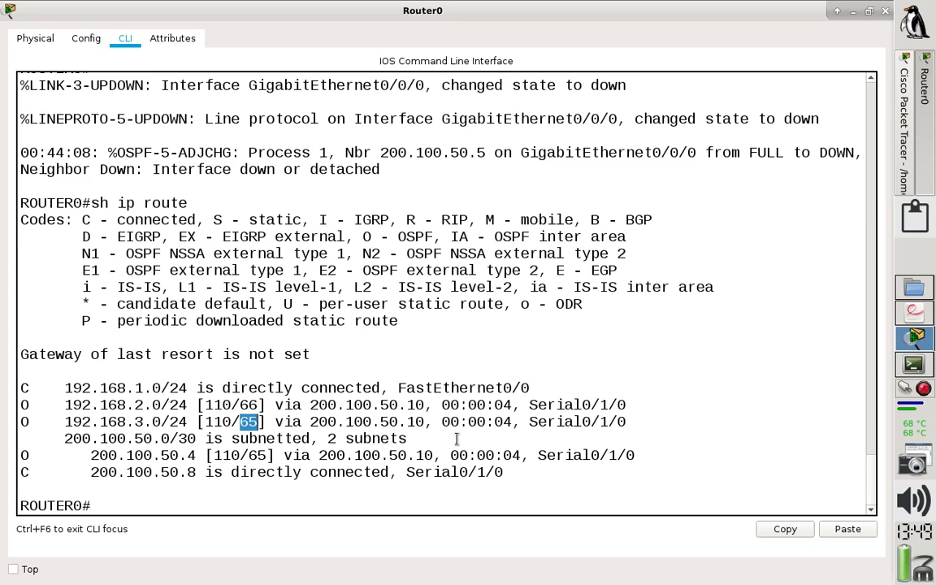
left_click(905, 120)
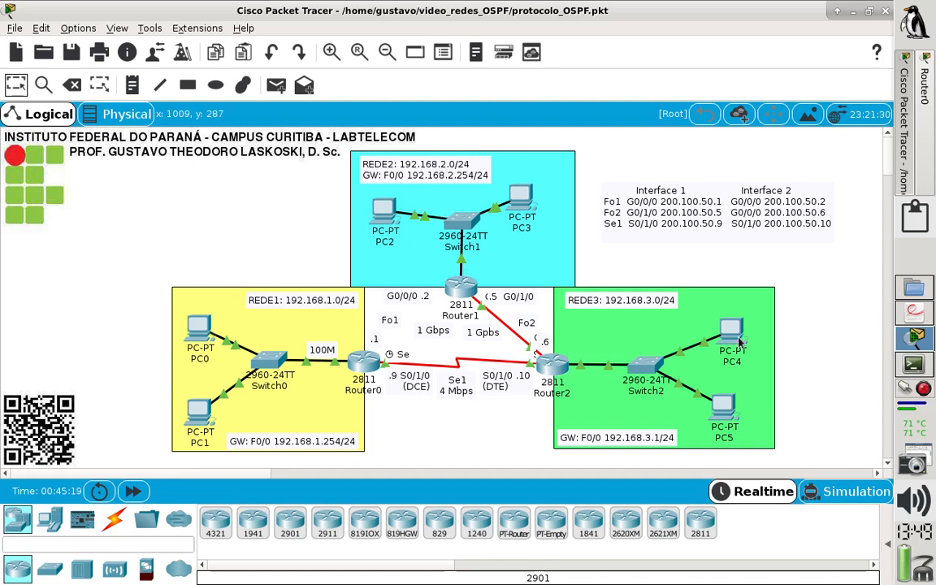
left_click(927, 172)
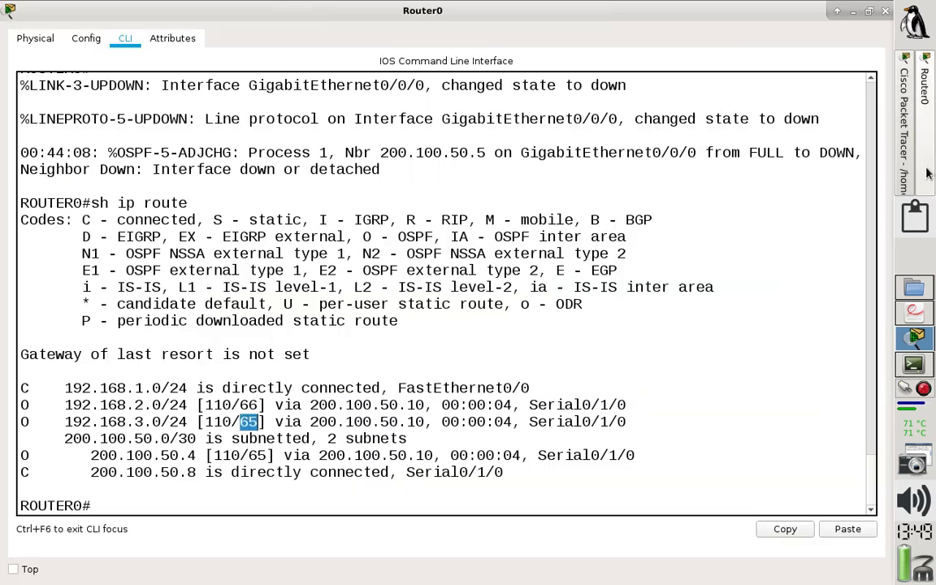
left_click_drag(258, 404, 68, 405)
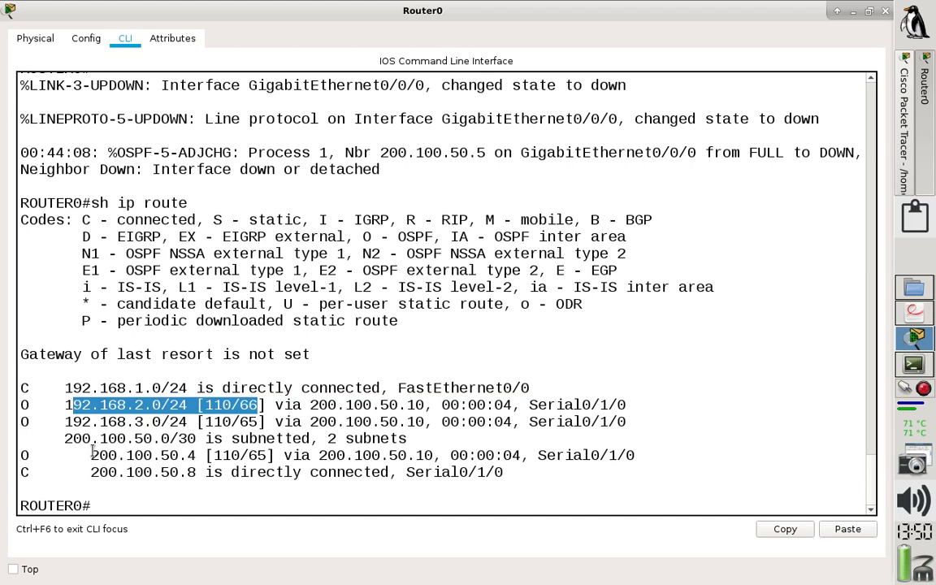
left_click_drag(92, 456, 267, 456)
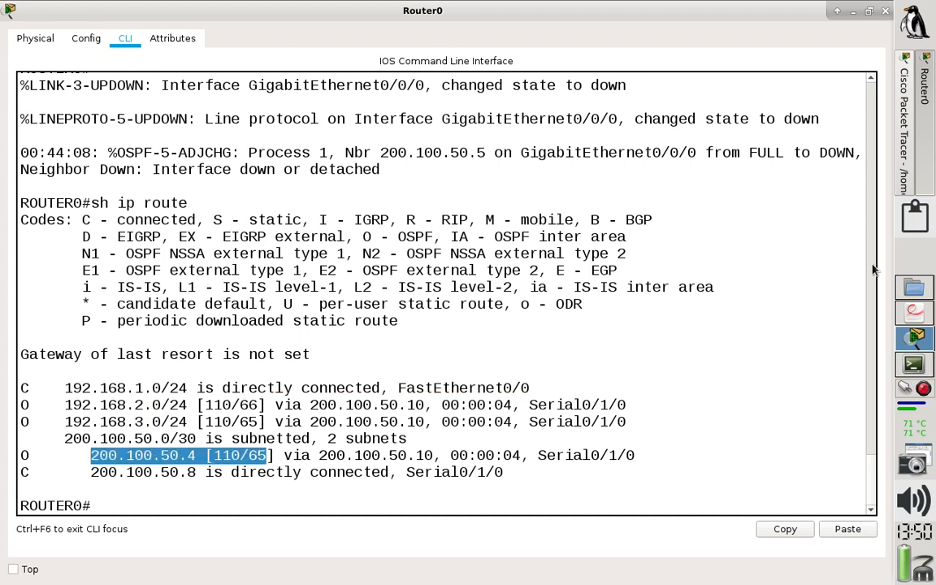
left_click(905, 128)
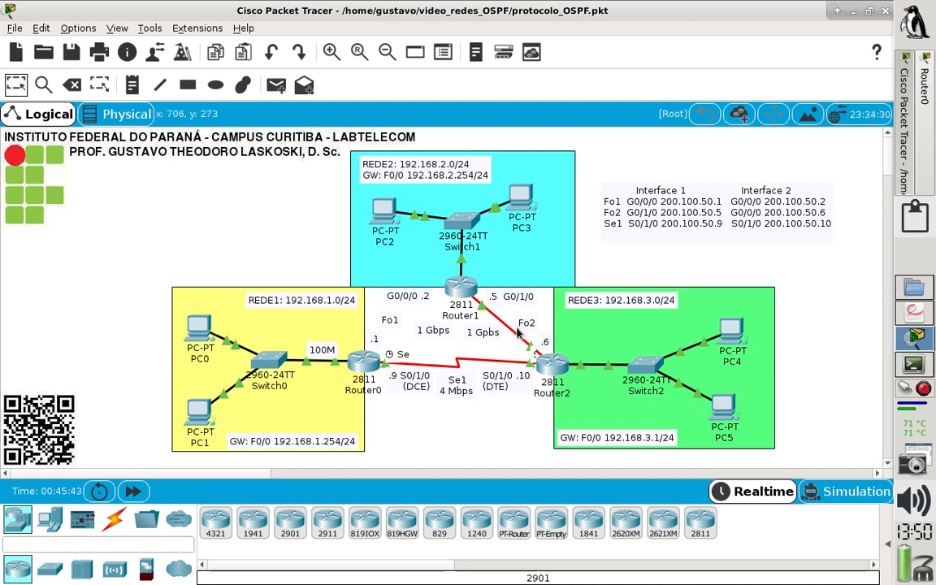
left_click(901, 177)
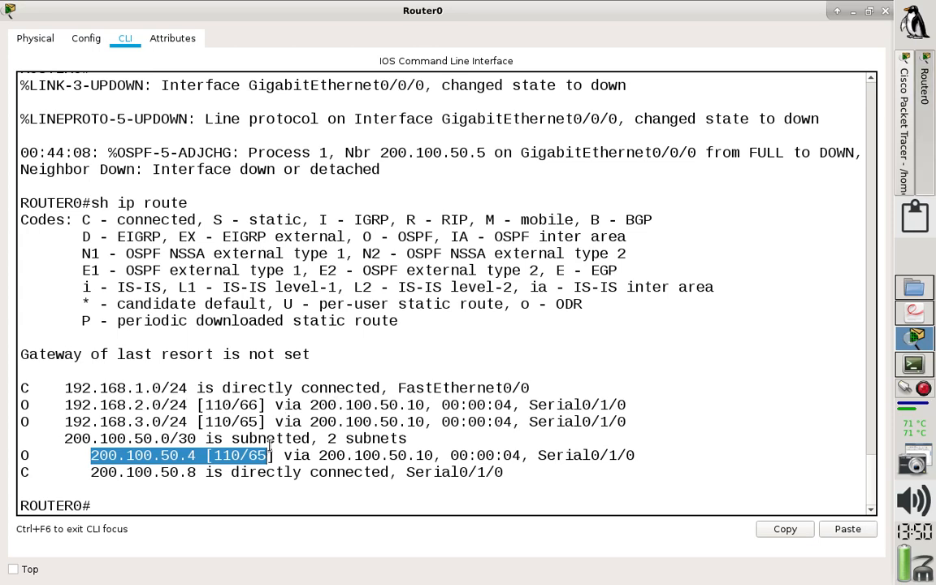
Copy all route entries from Router0's latest table into notes_OSPF.txt in the terminal under a new heading "4)".
left_click_drag(527, 470, 16, 382)
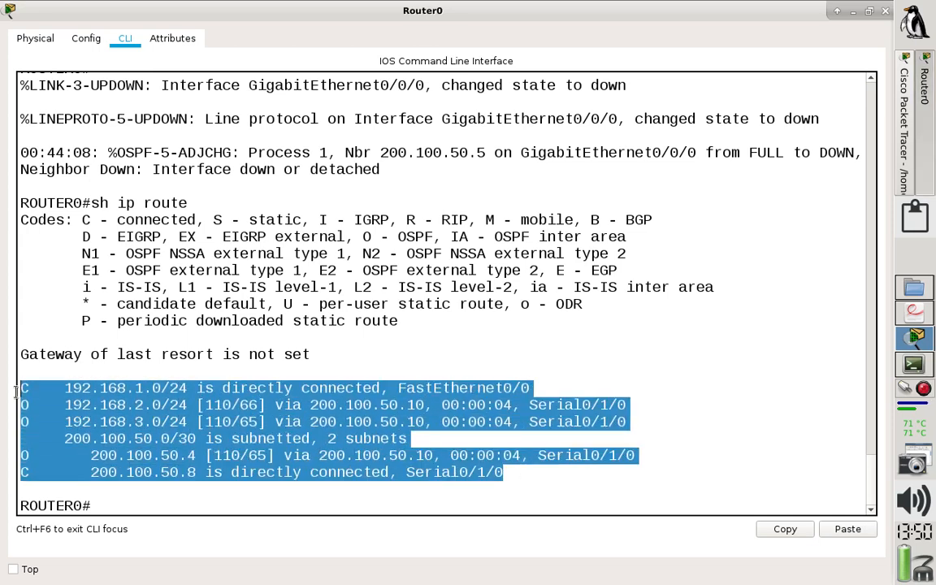
left_click(797, 532)
left_click(914, 365)
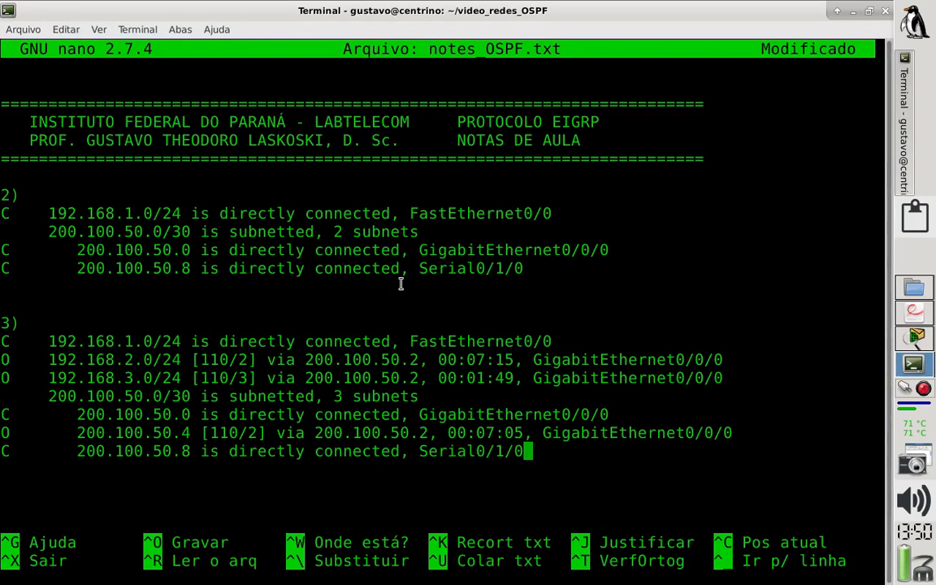
key("Return")
key("Return")
type("4)")
key("Return")
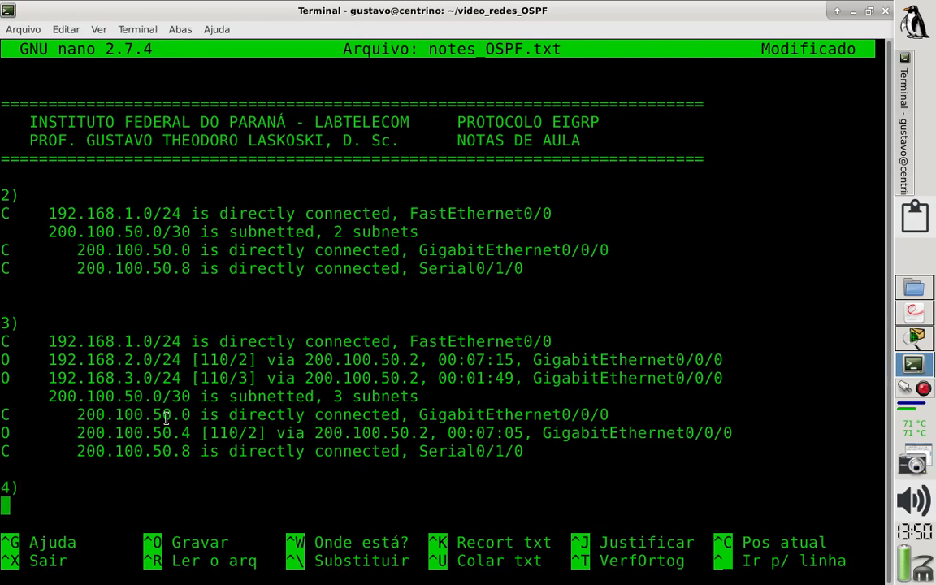
key("ctrl+shift+v")
Review the routing table entries recorded under headings 2), 3) and 4) in notes_OSPF.txt.
key("Up")
key("Up")
key("Up")
key("Up")
key("Up")
key("Up")
key("Up")
key("Up")
key("Up")
key("Up")
key("Up")
key("Up")
key("Up")
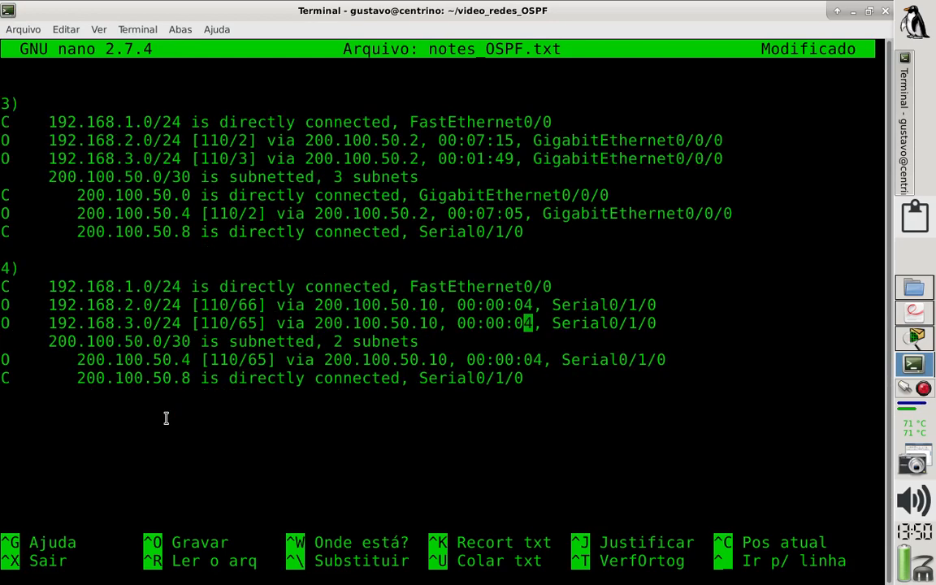
key("Up")
key("Up")
key("Up")
key("Up")
key("Down")
key("Down")
key("Down")
key("Down")
key("Down")
key("Down")
key("Down")
key("Down")
key("Down")
key("Down")
key("Down")
key("Down")
key("Down")
key("Down")
key("Down")
key("Down")
key("Down")
key("Down")
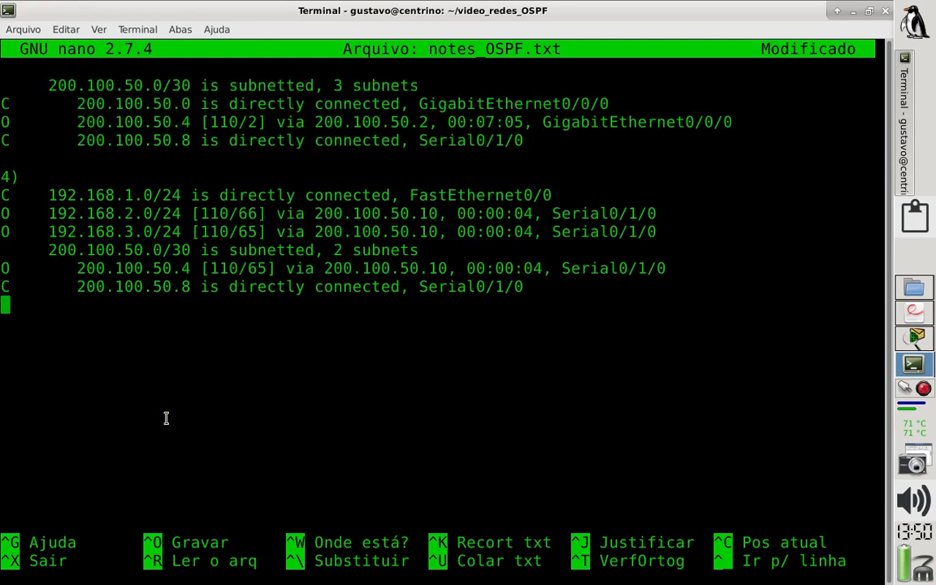
key("Up")
key("Up")
key("Up")
key("Up")
key("Up")
key("Up")
key("Up")
key("Up")
key("Up")
key("Up")
key("Up")
key("Up")
key("Up")
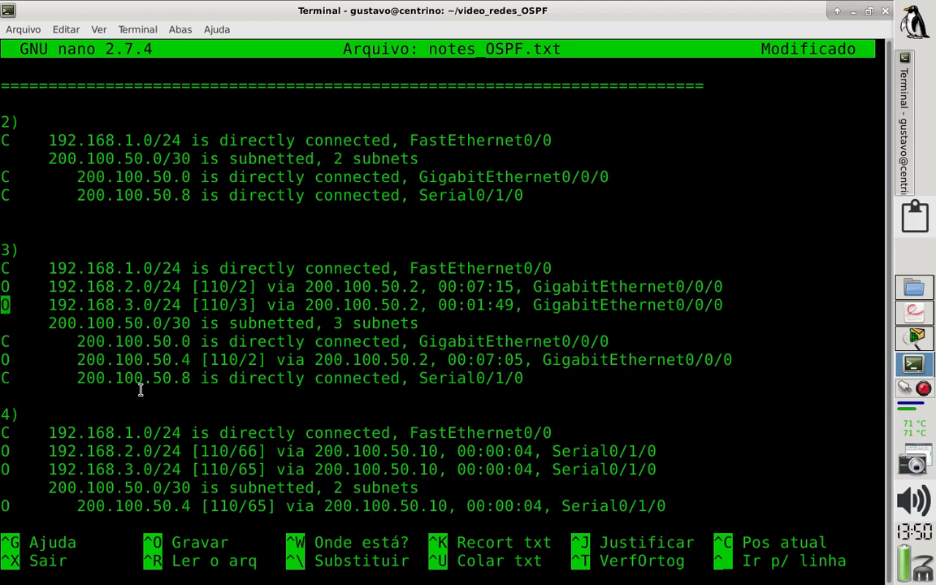
Compare the 192.168.3.0 route metrics under headings 3) and 4), and save the notes as notes_OSPF.txt.
left_click_drag(257, 472, 233, 469)
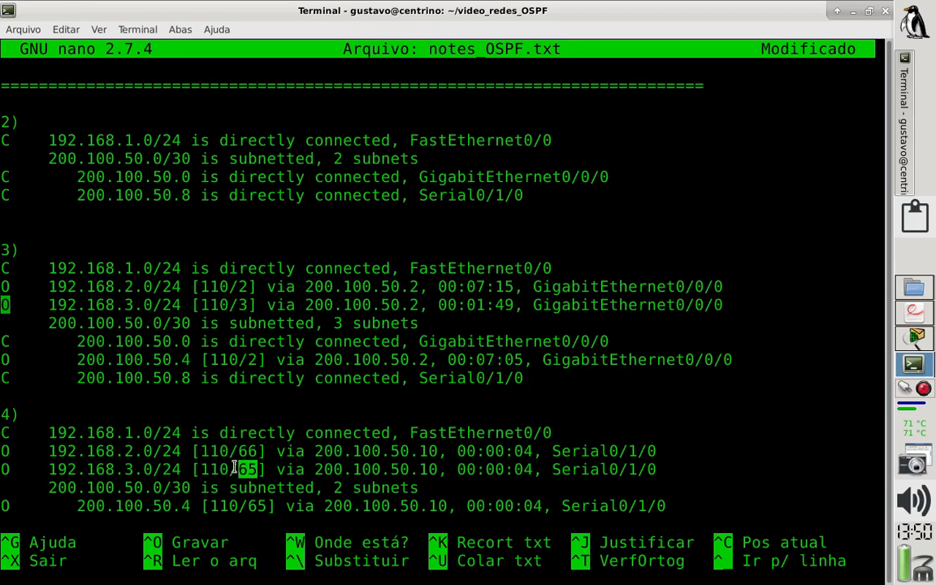
left_click(243, 307)
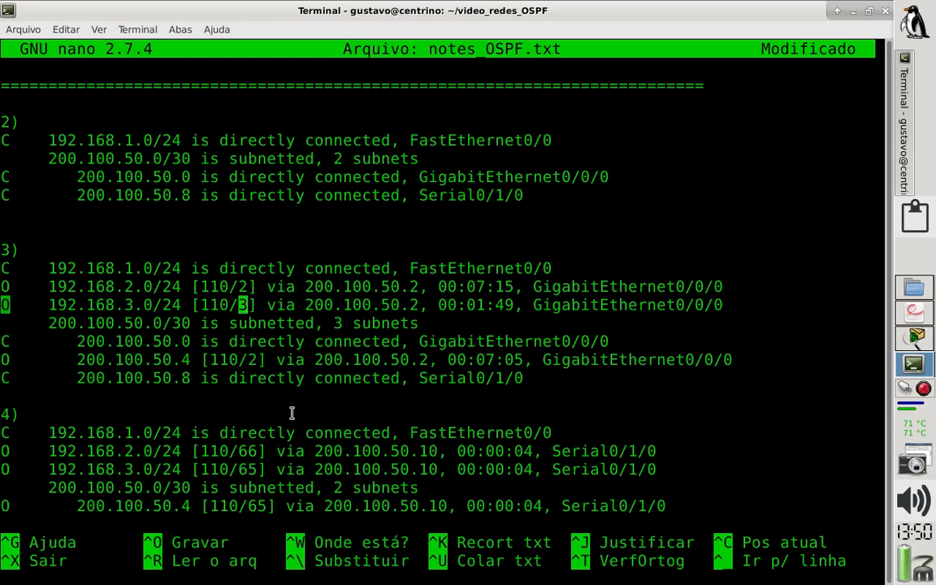
key("ctrl+o")
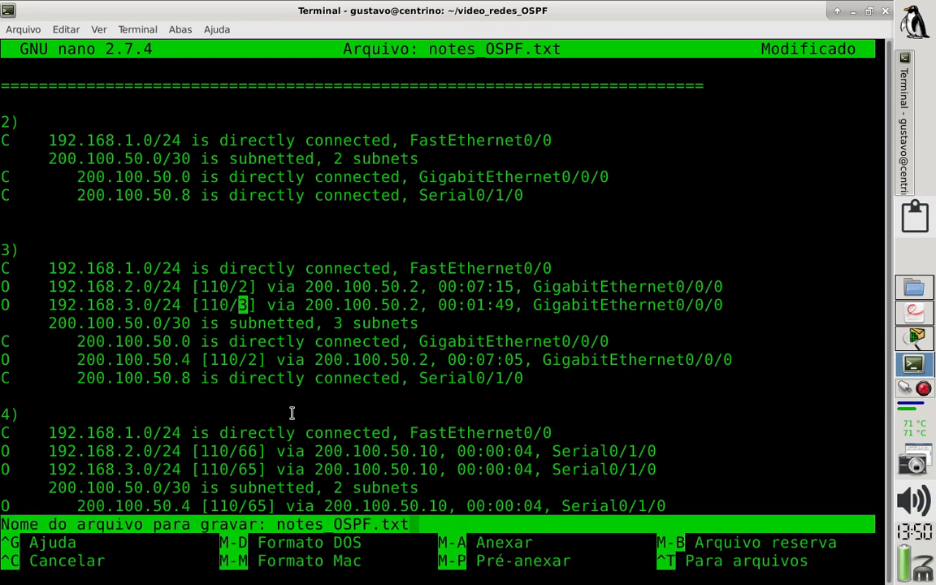
key("Return")
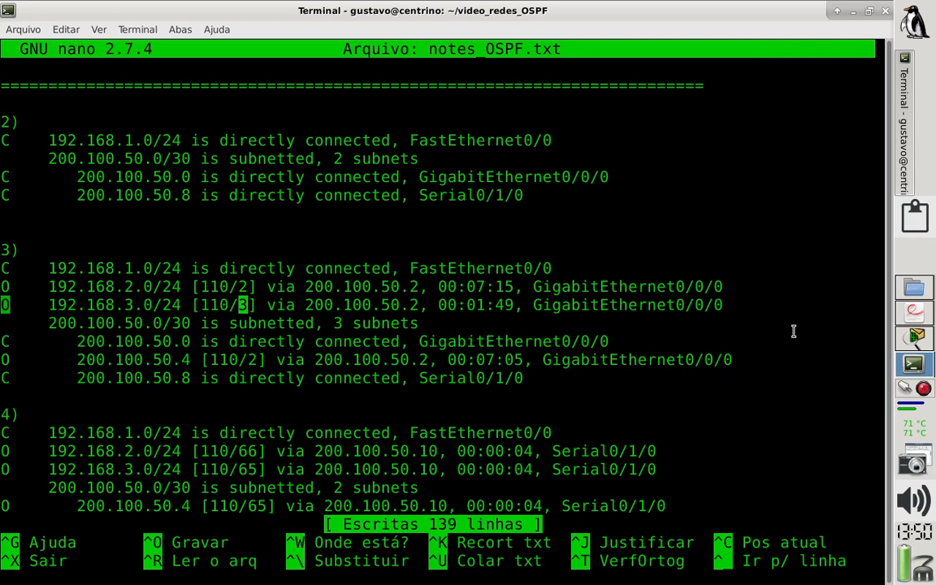
Return to Router0's command line in Packet Tracer and save its configuration with wr.
left_click(915, 339)
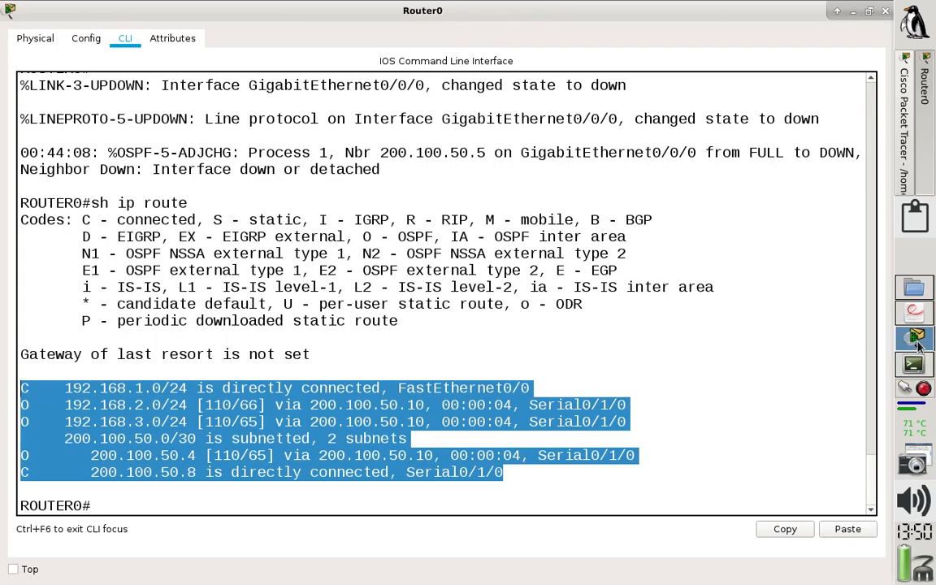
left_click(632, 348)
type("wr")
key("Return")
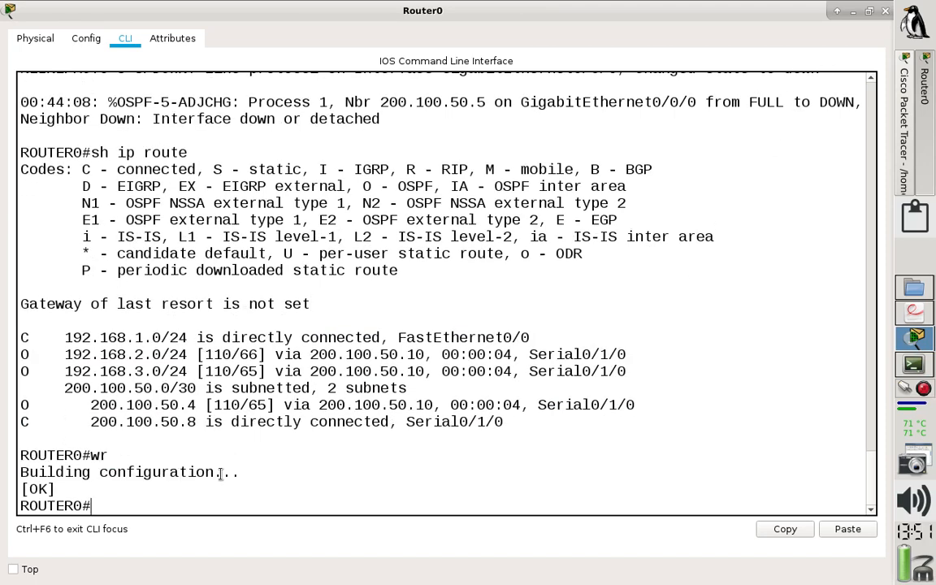
Check the available show ip ospf options on Router0 and list its OSPF neighbors with sh ip ospf neighbor.
type("sh ip of")
key("Tab")
key("Tab")
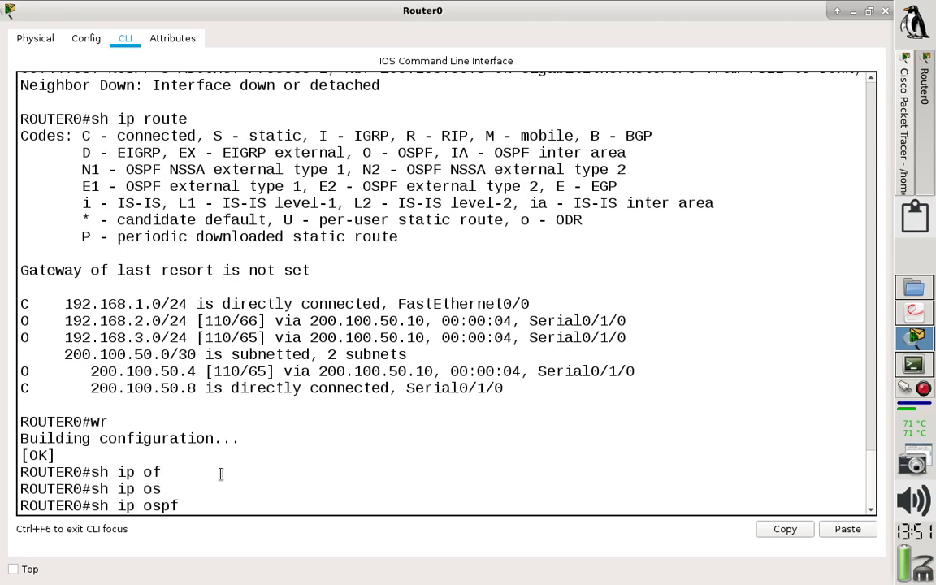
type("?")
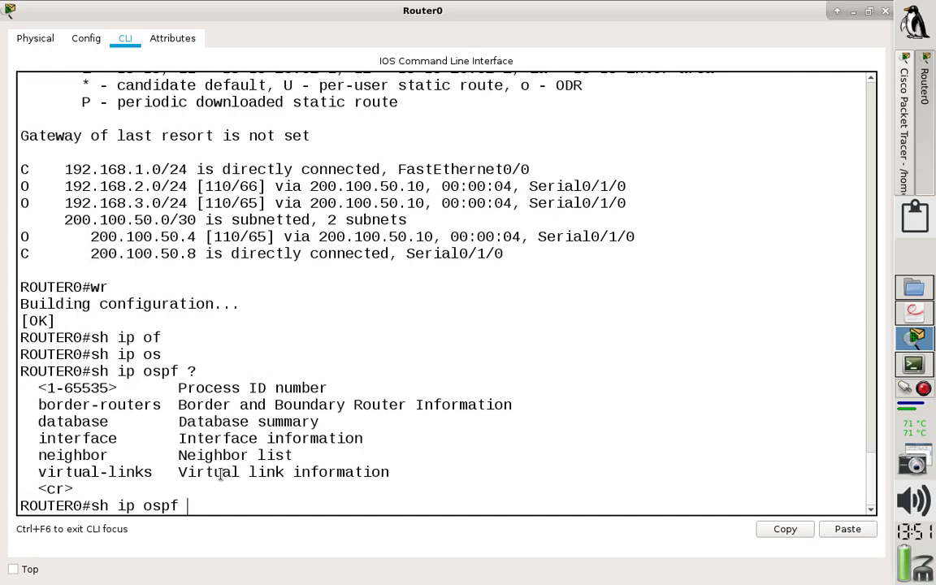
key("Tab")
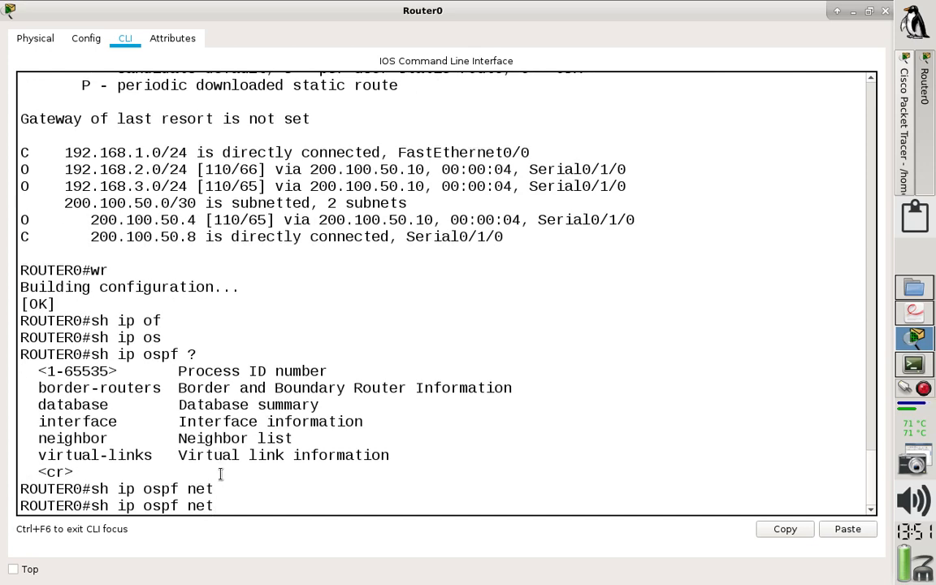
type("i")
key("Tab")
key("Return")
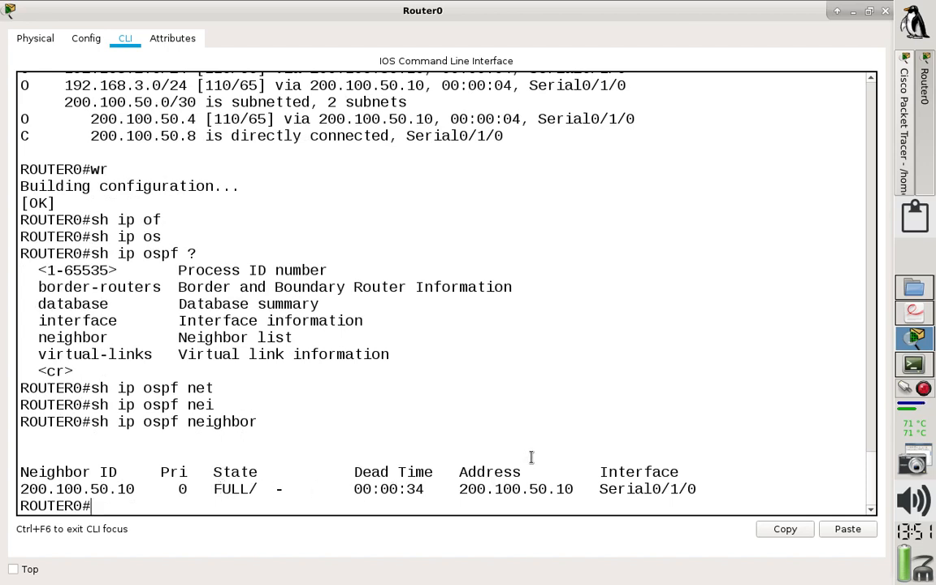
Restore the Fo1 link in the topology with a fiber cable between GigabitEthernet0/0/0 on Router0 and GigabitEthernet0/0/0 on Router1.
left_click(909, 151)
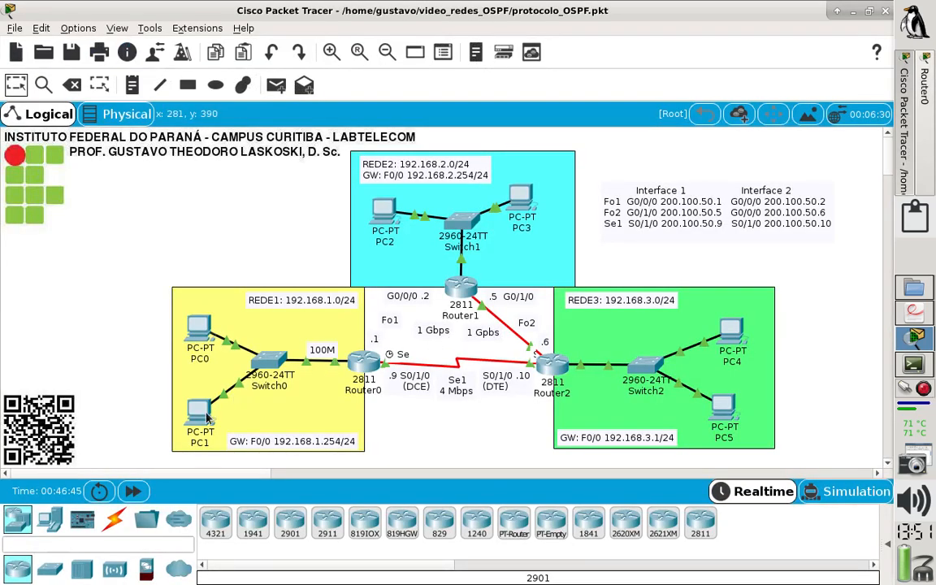
left_click(114, 520)
left_click(365, 521)
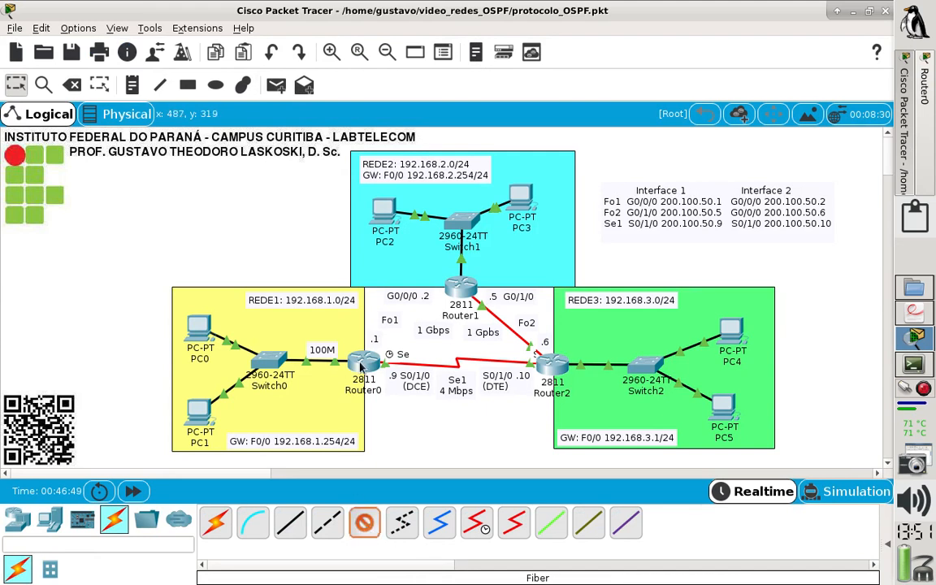
left_click(364, 364)
left_click(429, 420)
left_click(464, 291)
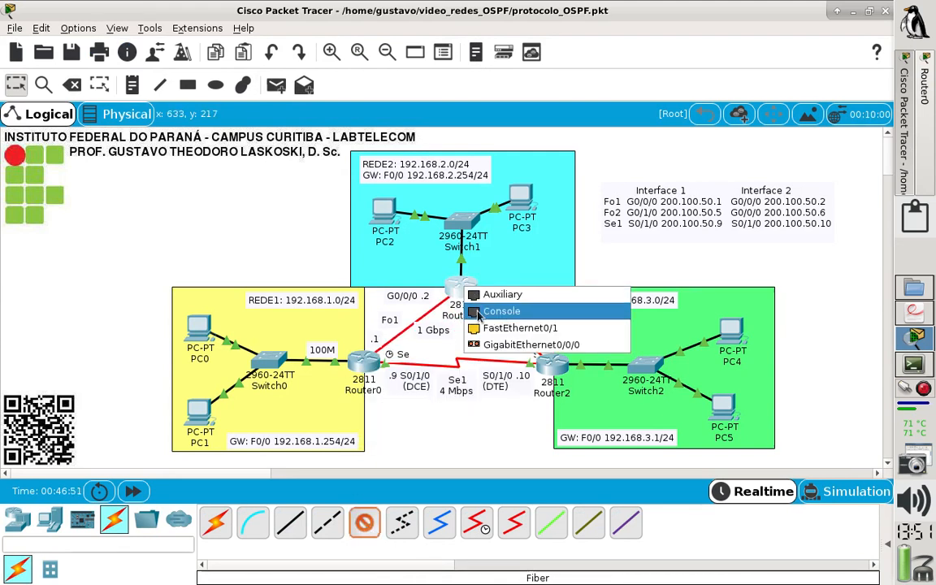
left_click(515, 343)
Reopen Router0's command line at full size and list its OSPF neighbors again with Fo1 reconnected.
left_click(364, 361)
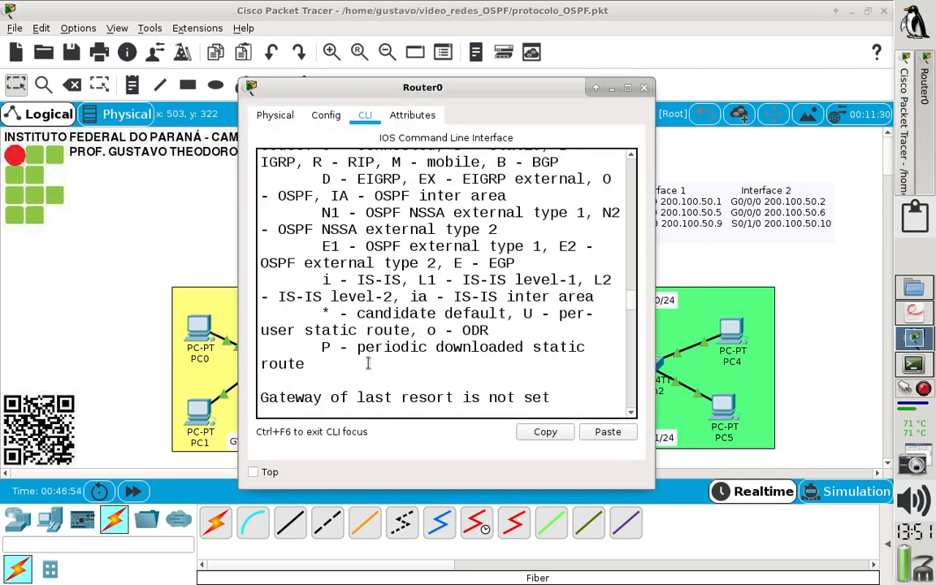
left_click(627, 89)
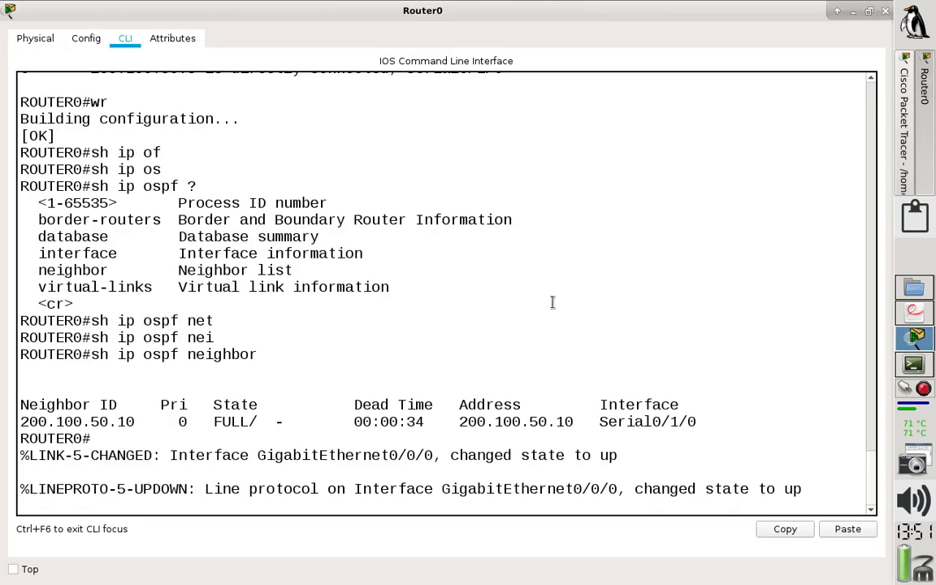
key("Return")
key("Up")
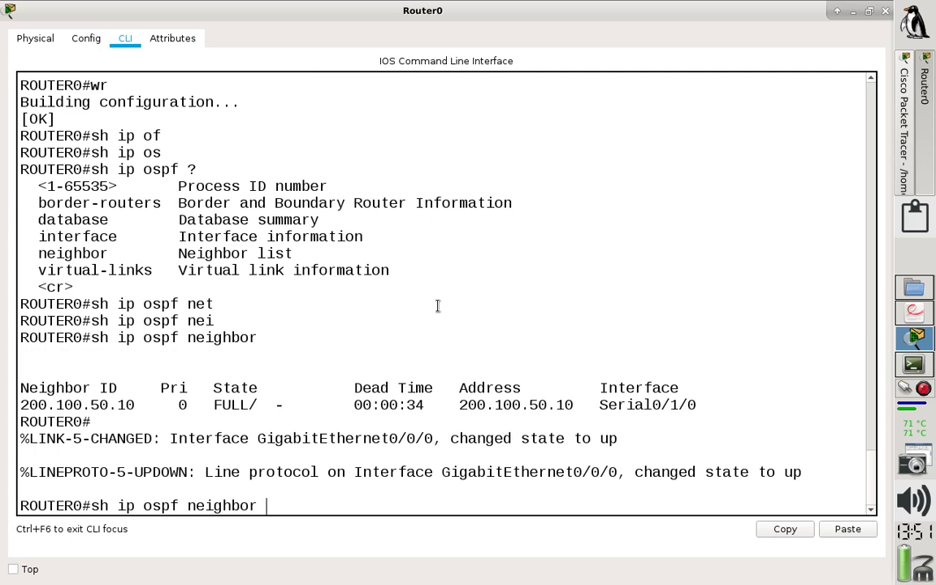
key("Return")
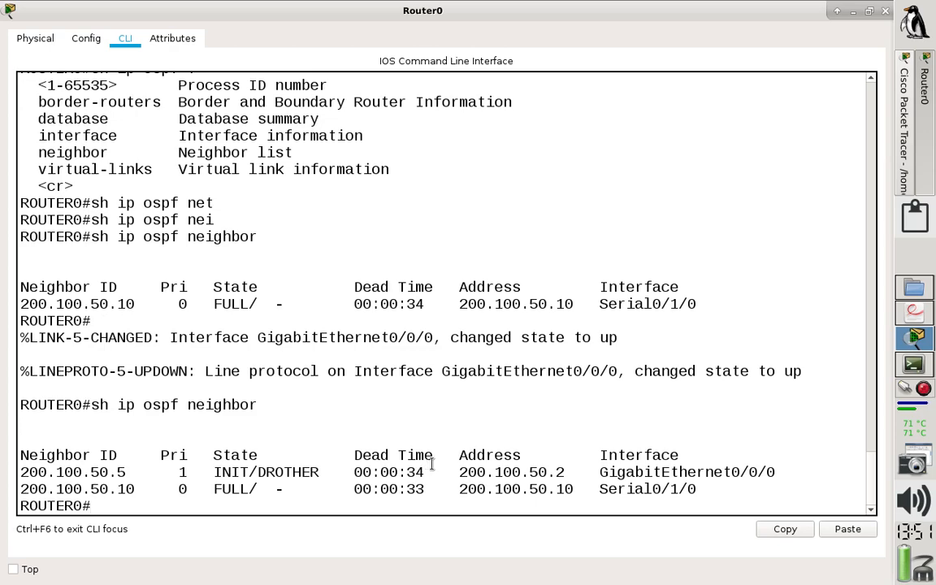
Display Router0's routing table with sh ip route and examine the metrics of the 192.168.3.0 and 200.100.50.4 routes.
type("sh ip route")
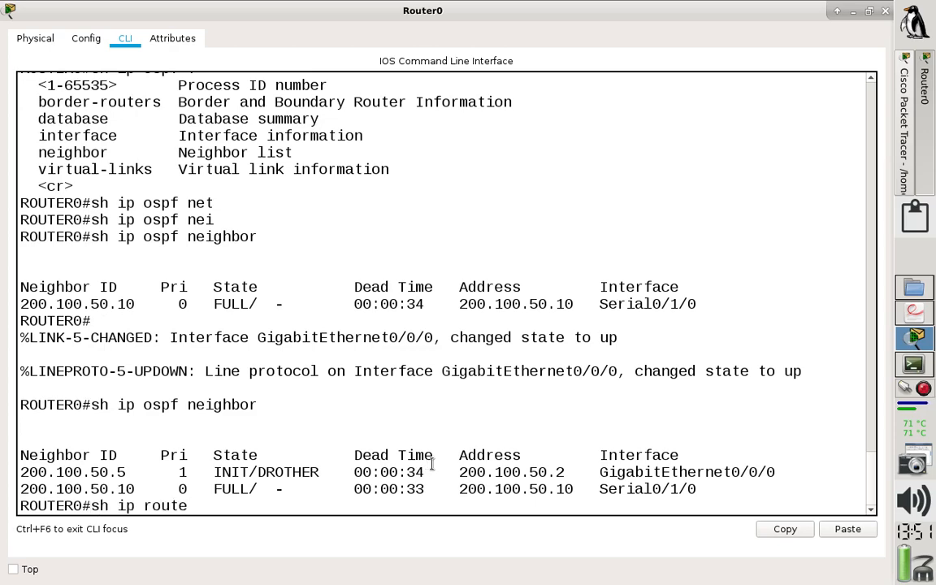
key("Return")
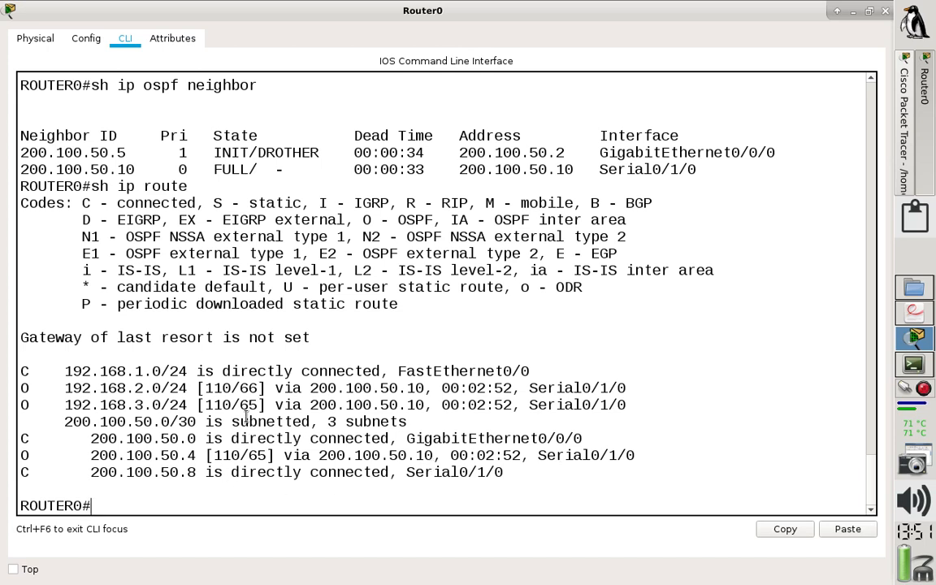
left_click_drag(240, 405, 258, 406)
left_click_drag(269, 455, 249, 455)
left_click(267, 455)
Run sh ip route on Router0 two more times to check whether the OSPF routes have switched to Fo1.
key("Return")
key("Up")
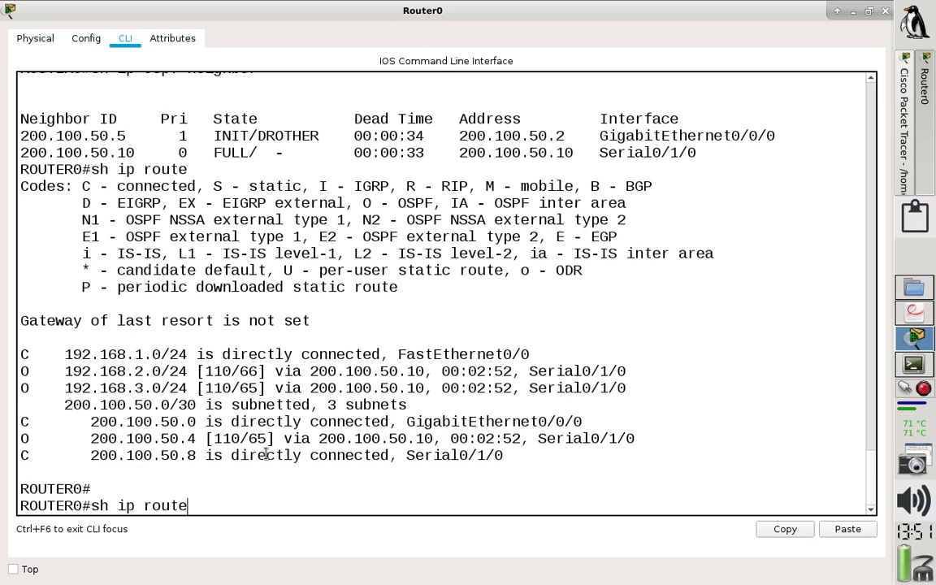
key("Return")
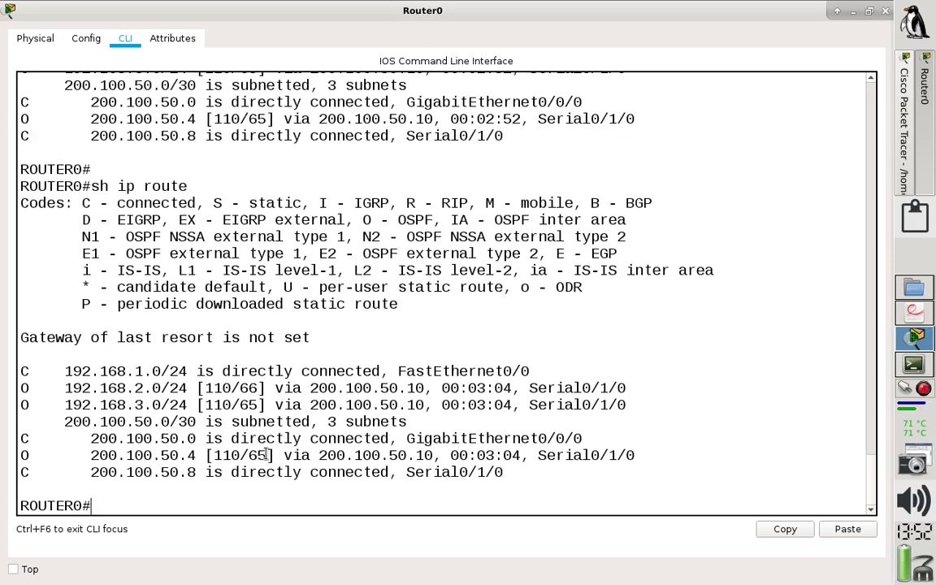
key("Up")
key("Return")
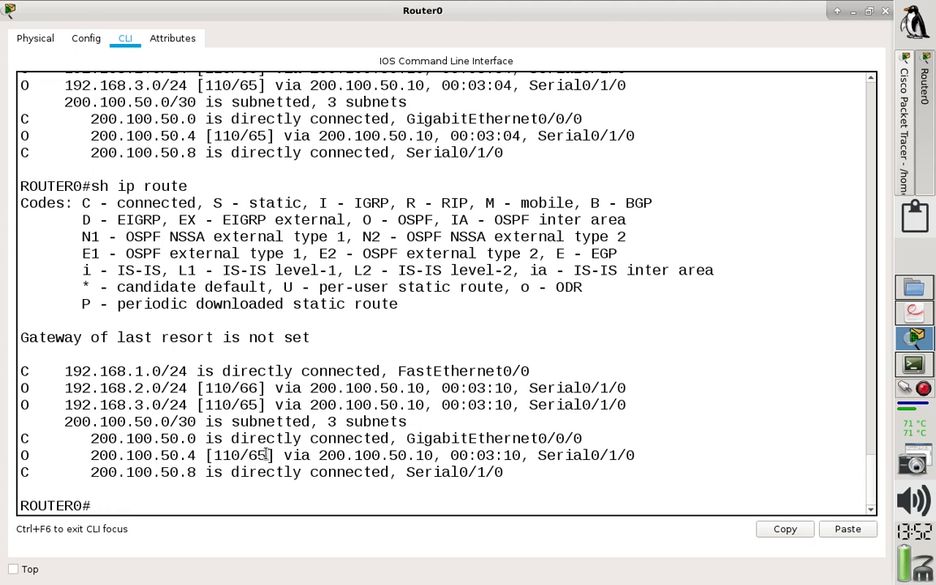
Open PC0's Command Prompt from the topology and trace the route to 192.168.2.1 with tracert.
left_click(906, 142)
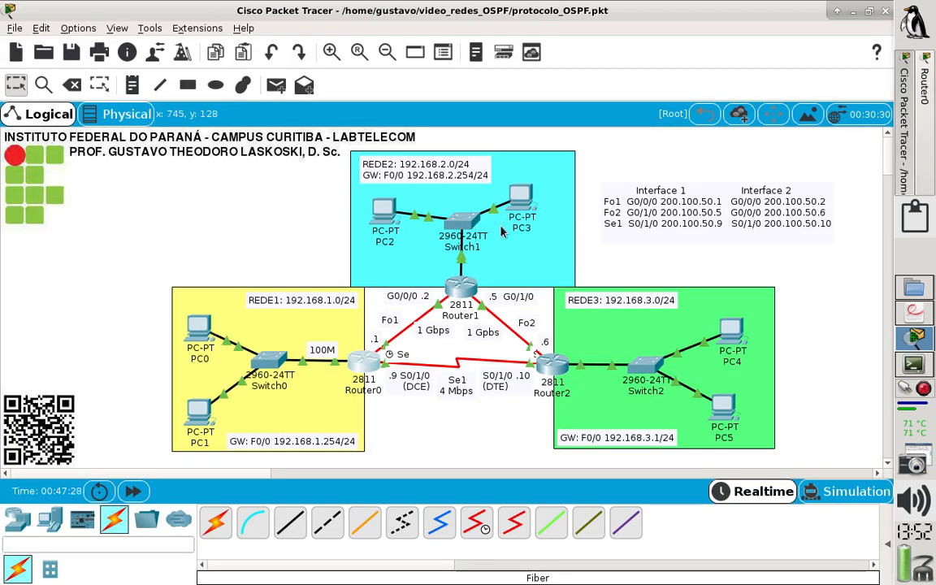
left_click(193, 335)
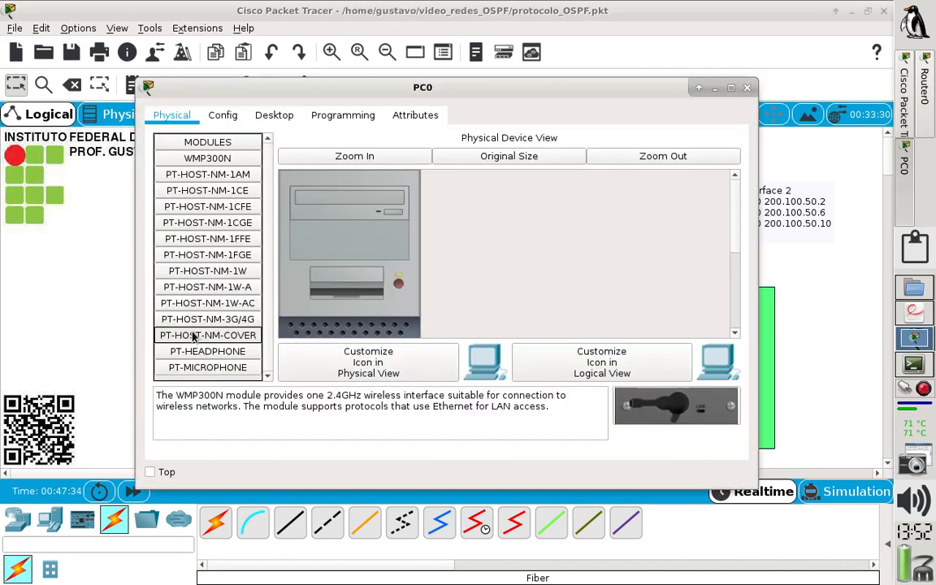
left_click(273, 119)
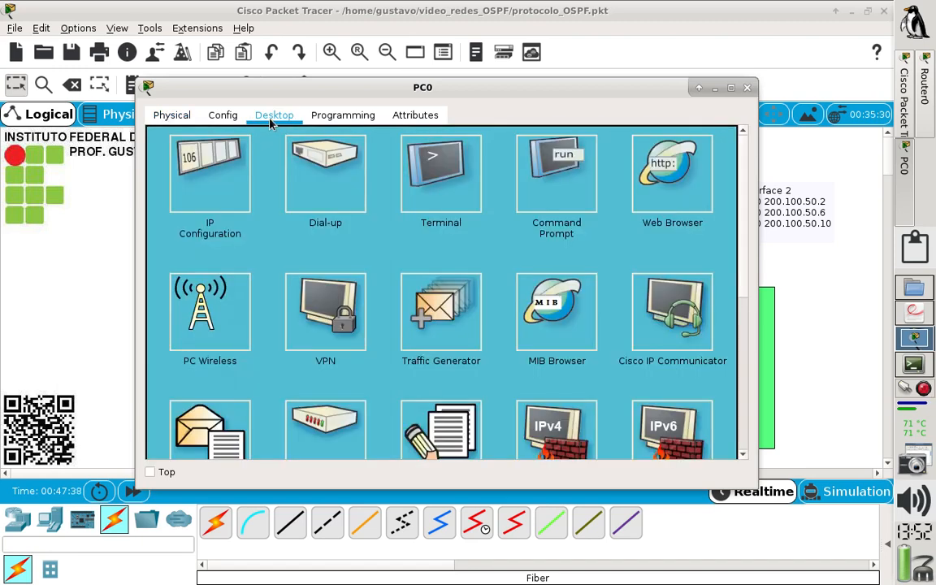
left_click(569, 175)
type("tracert 1")
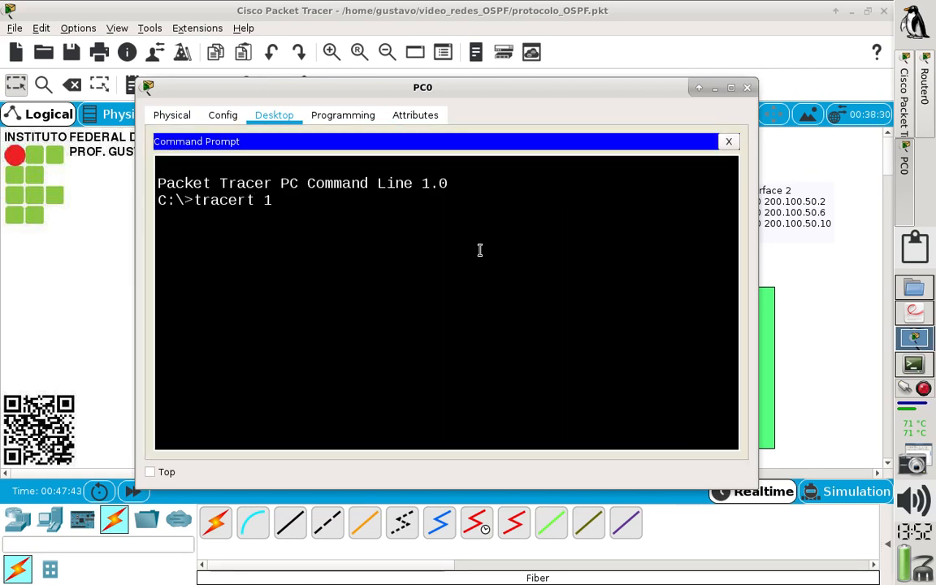
left_click_drag(332, 86, 457, 126)
left_click_drag(569, 129, 569, 362)
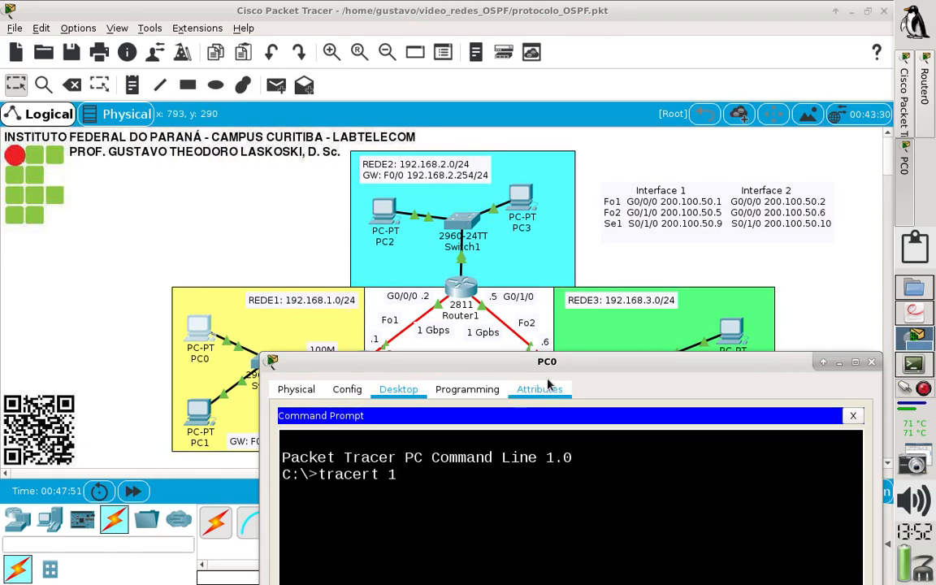
left_click_drag(551, 374, 378, 219)
type("92.16")
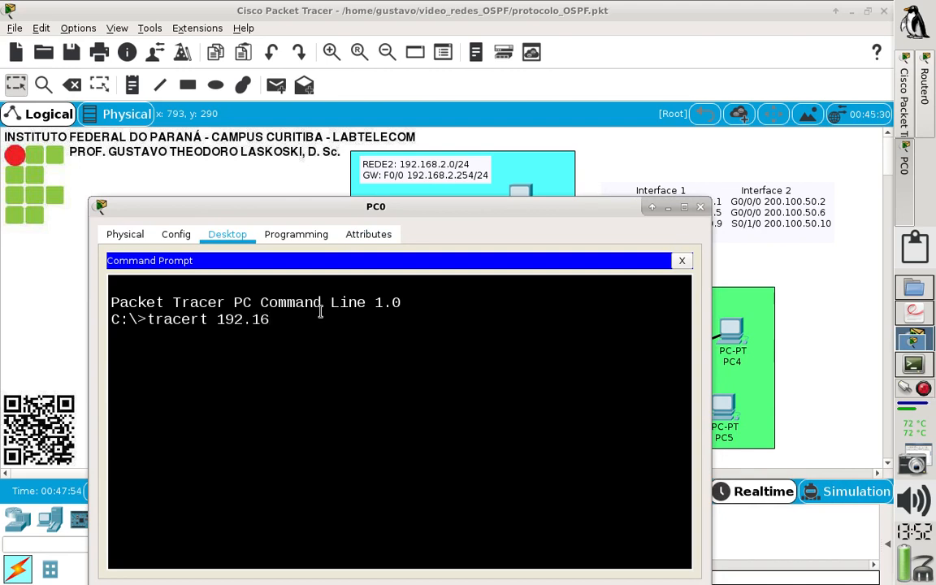
type("8.2.1")
key("Return")
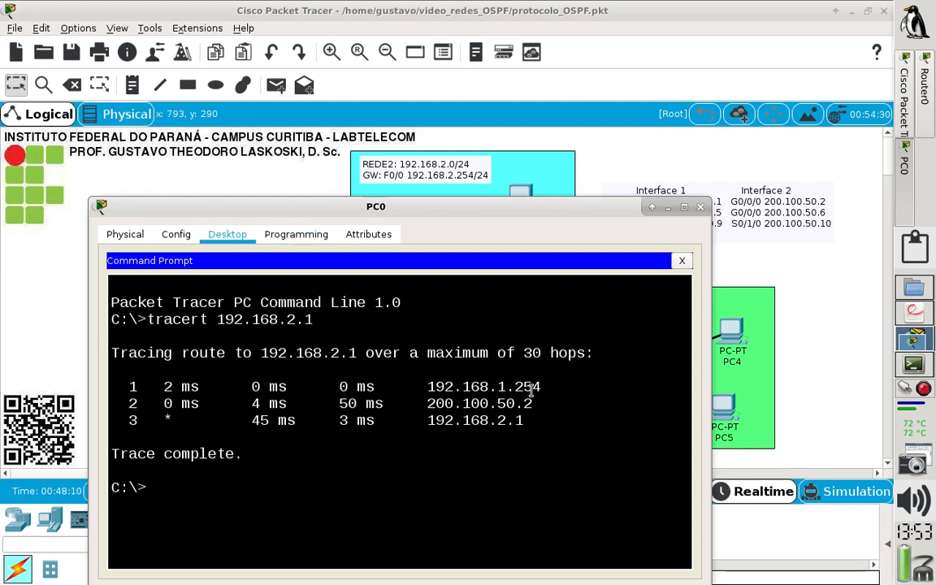
Return to Router0's command line at full size and display its routing table again with sh ip route.
left_click(247, 175)
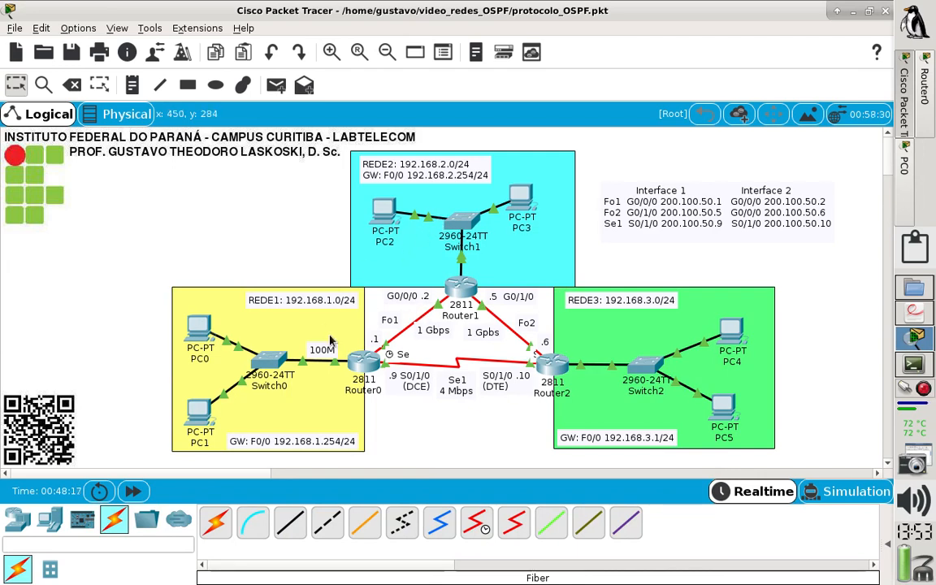
left_click(367, 360)
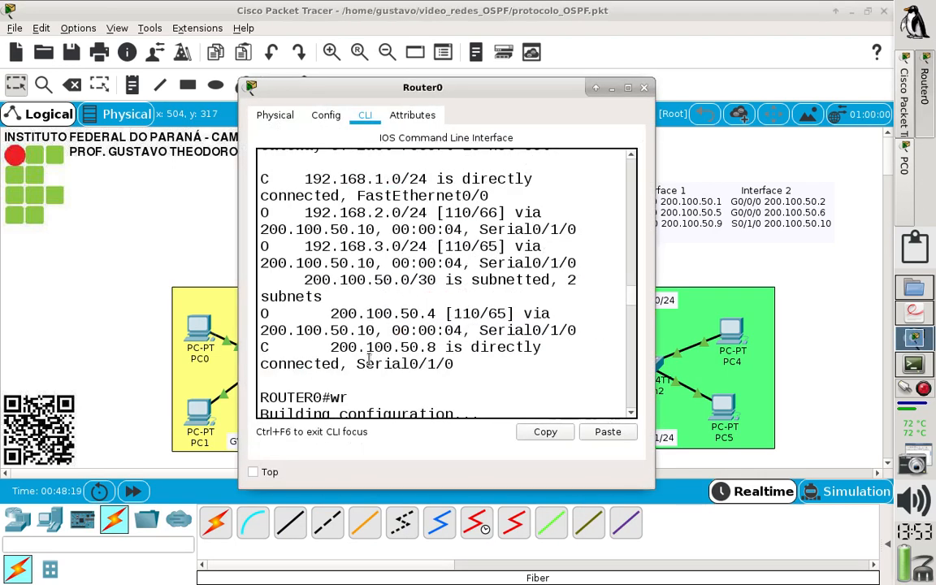
left_click(627, 87)
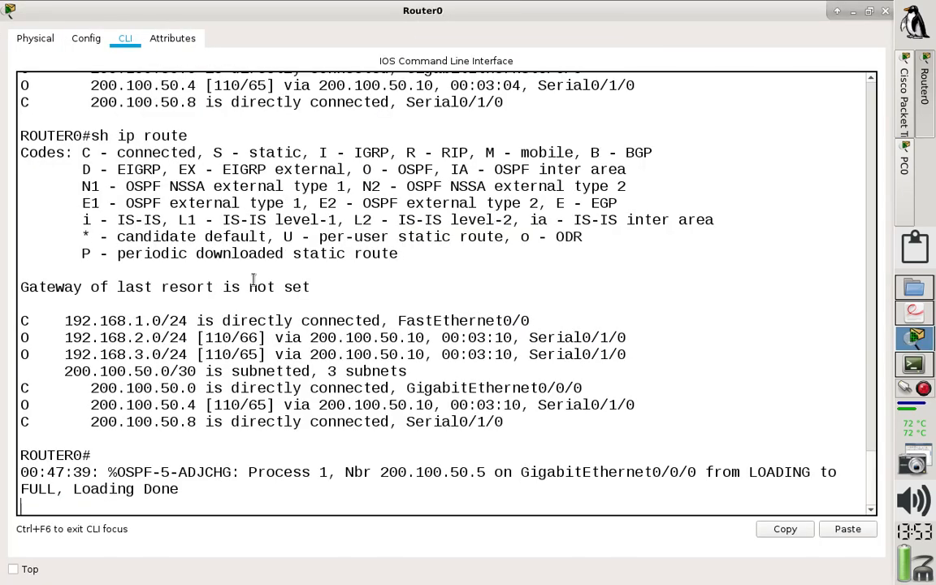
key("Return")
key("Up")
key("Return")
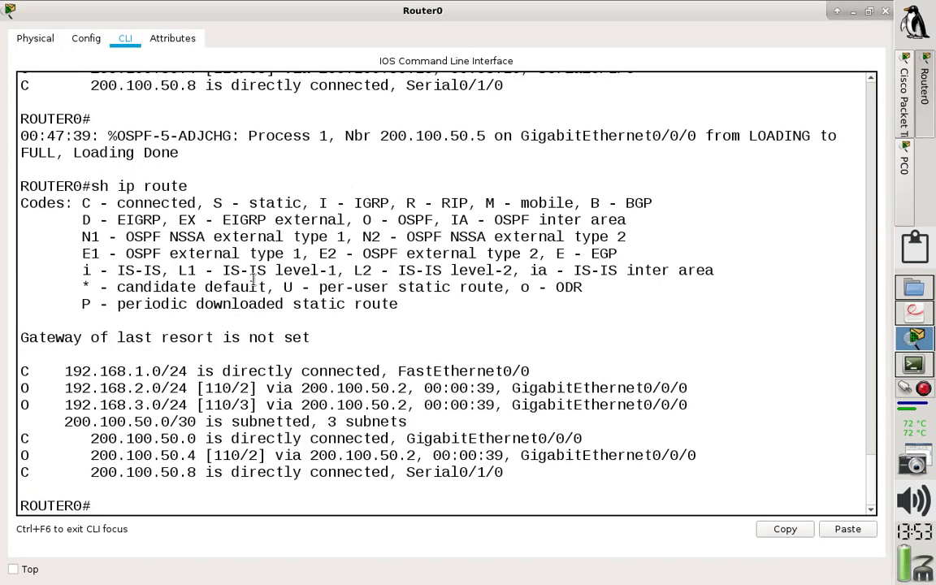
Examine the metrics of Router0's OSPF routes and compare them with the tables recorded in notes_OSPF.txt in the terminal.
double_click(243, 387)
double_click(244, 405)
left_click_drag(257, 455, 239, 455)
left_click_drag(235, 404, 246, 404)
left_click(910, 364)
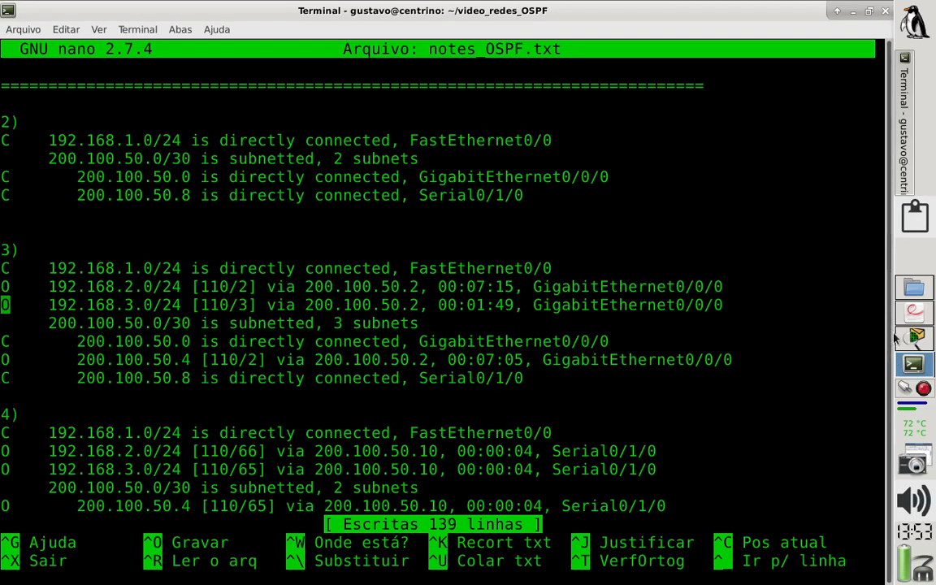
left_click(914, 337)
Ping 192.168.2.1 from PC0's Command Prompt, enlarge the window and examine the TTL in the replies.
left_click(904, 167)
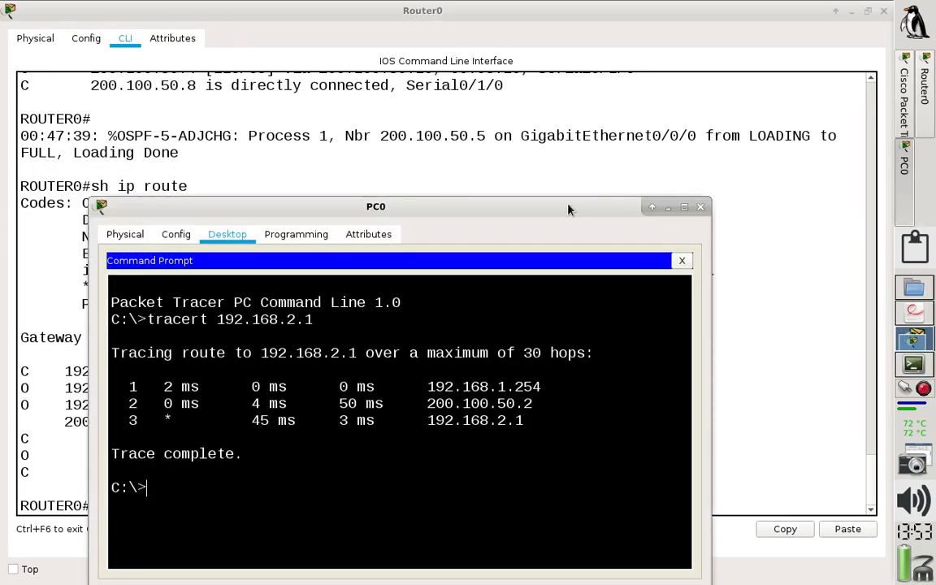
type("ping 192.16")
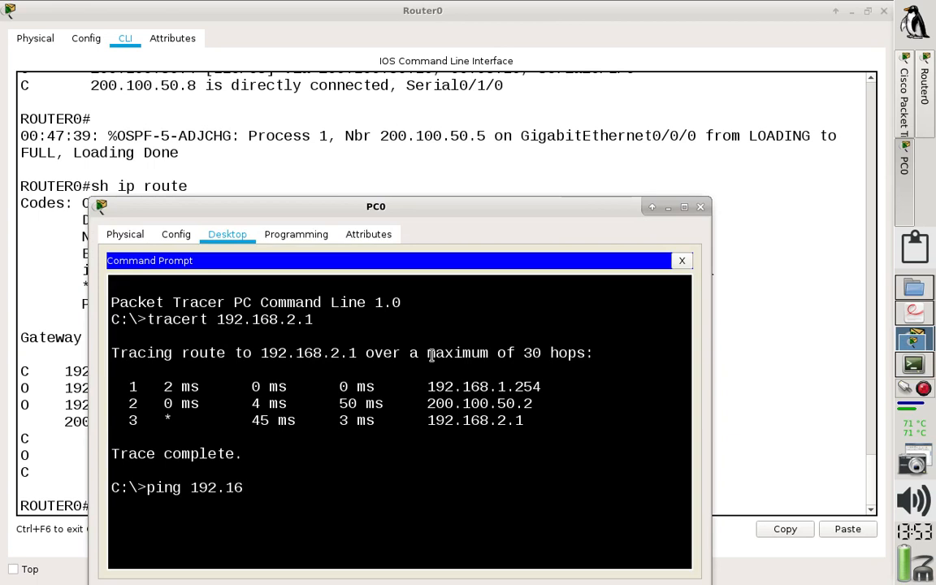
key("Return")
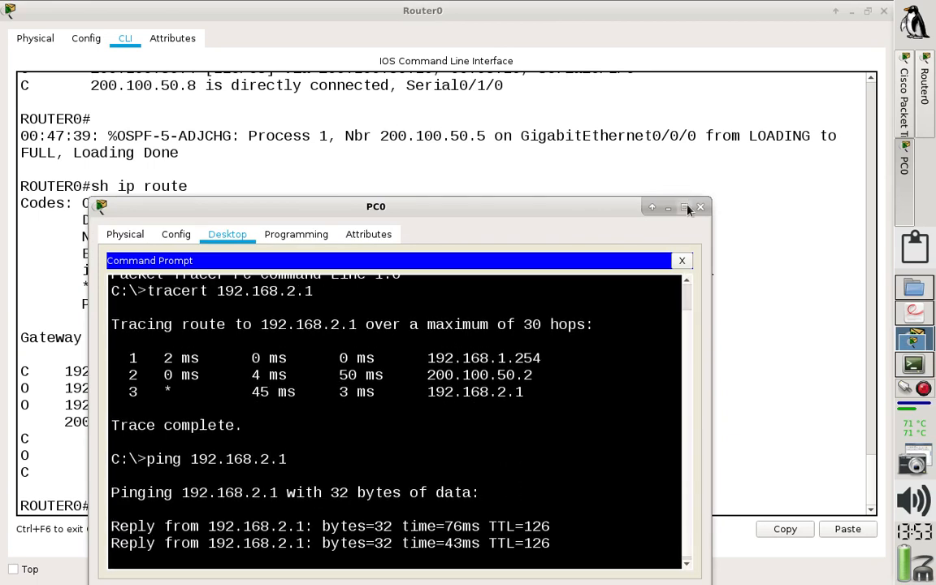
left_click(684, 207)
mouse_move(437, 358)
left_mouse_down()
mouse_move(465, 358)
mouse_move(433, 357)
left_mouse_up()
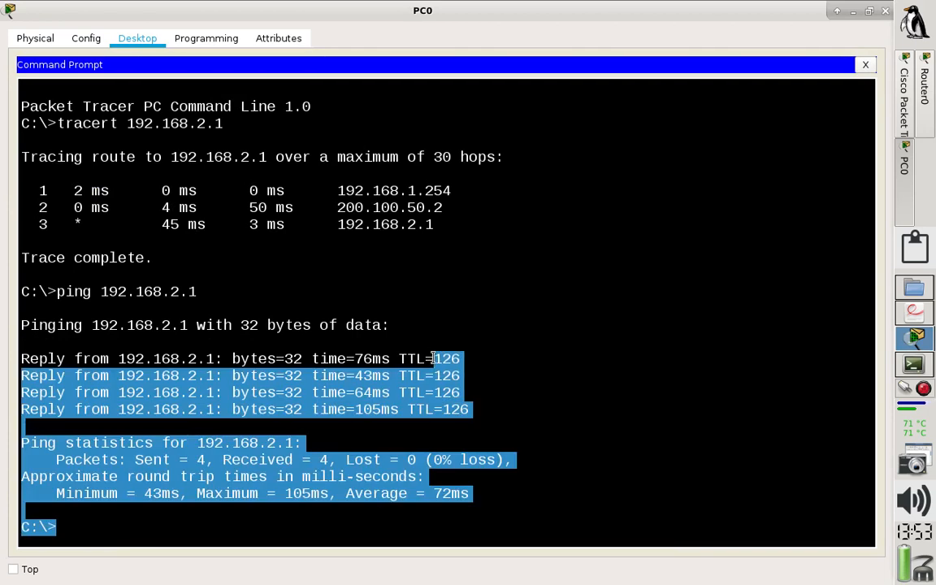
left_click(436, 361)
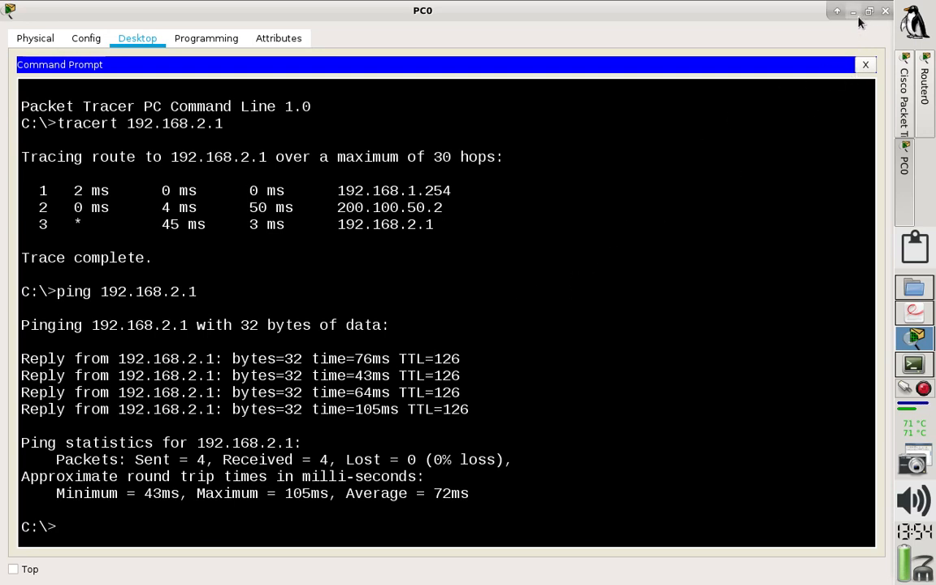
Trace the route from PC0 to 192.168.3.1 with tracert, comparing the path with the topology and highlighting the listed hops.
left_click(629, 221)
key("Up")
key("Up")
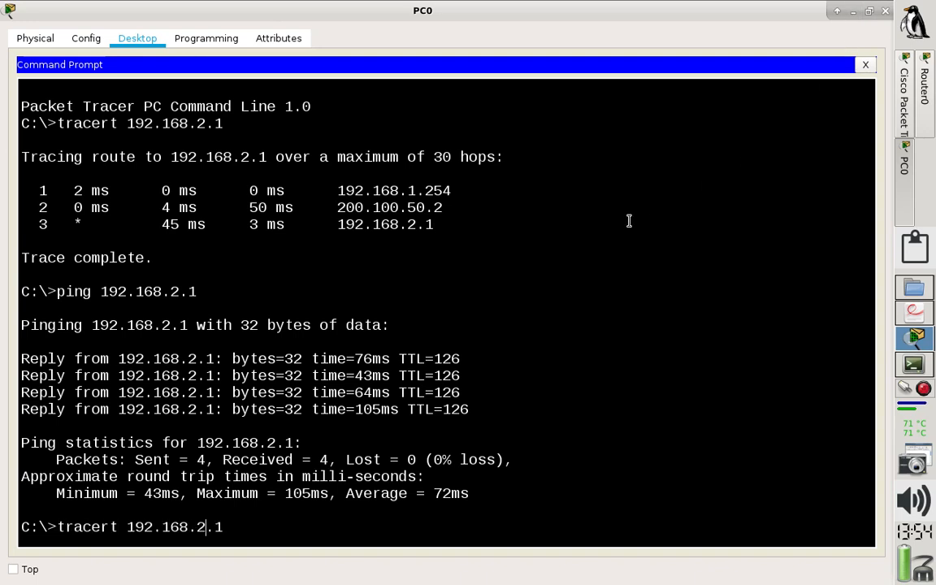
key("Left")
key("Left")
key("BackSpace")
type("3")
left_click(908, 116)
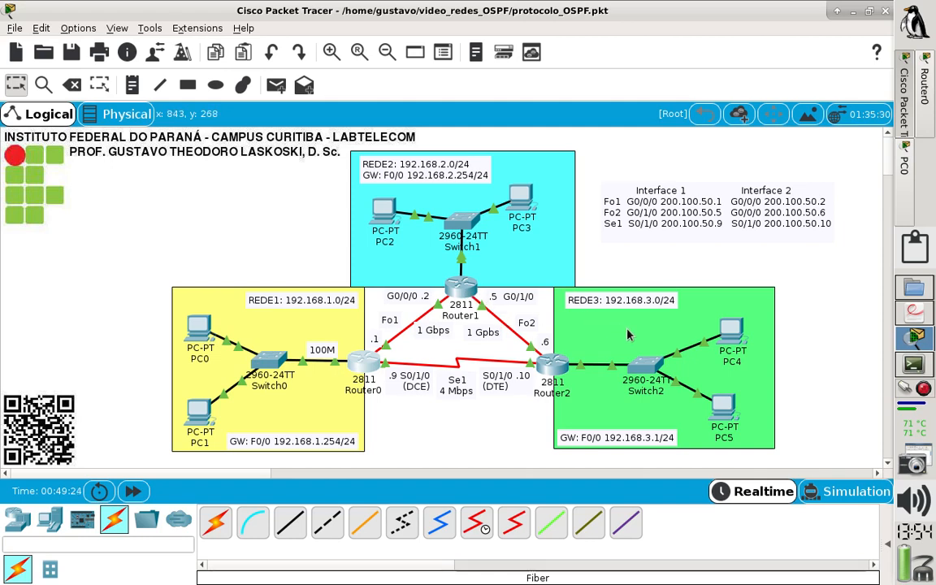
left_click(911, 203)
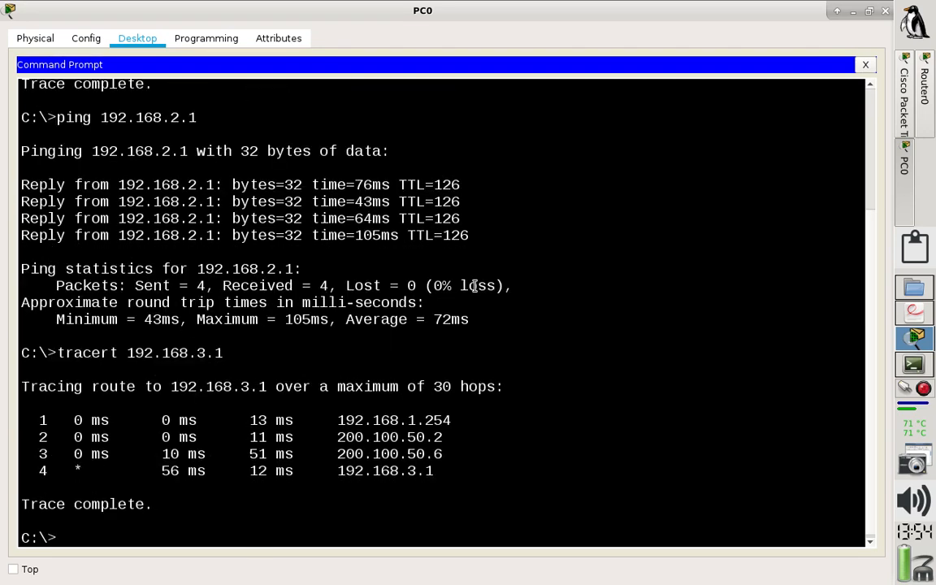
left_click_drag(434, 471, 4, 416)
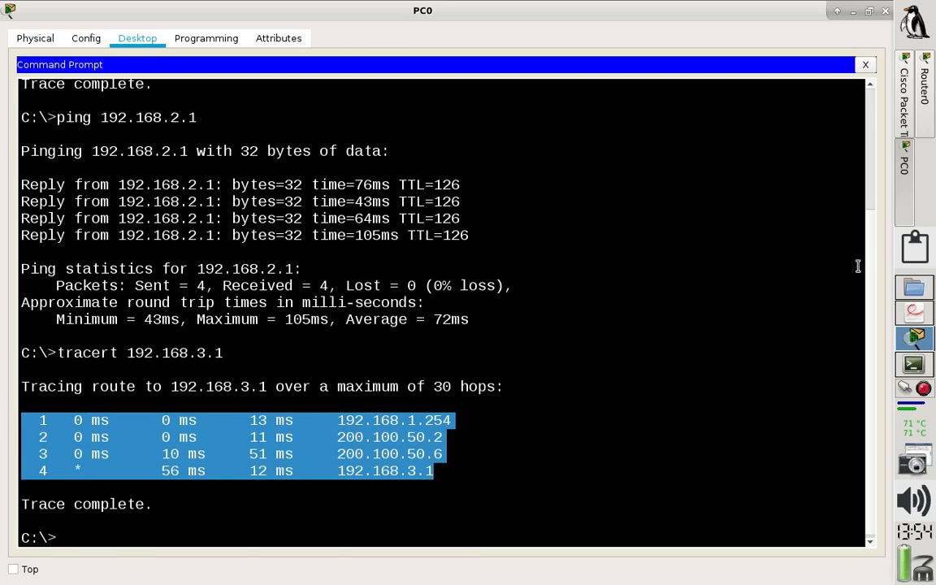
Delete the Fo1 fiber link between Router0 and Router1 in the topology and return to the selection tool.
left_click(903, 116)
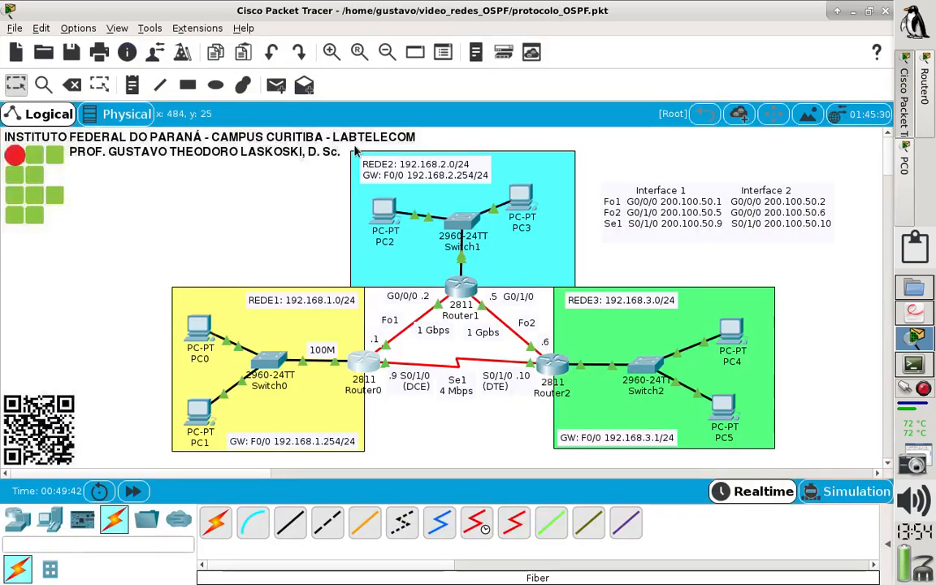
left_click(71, 85)
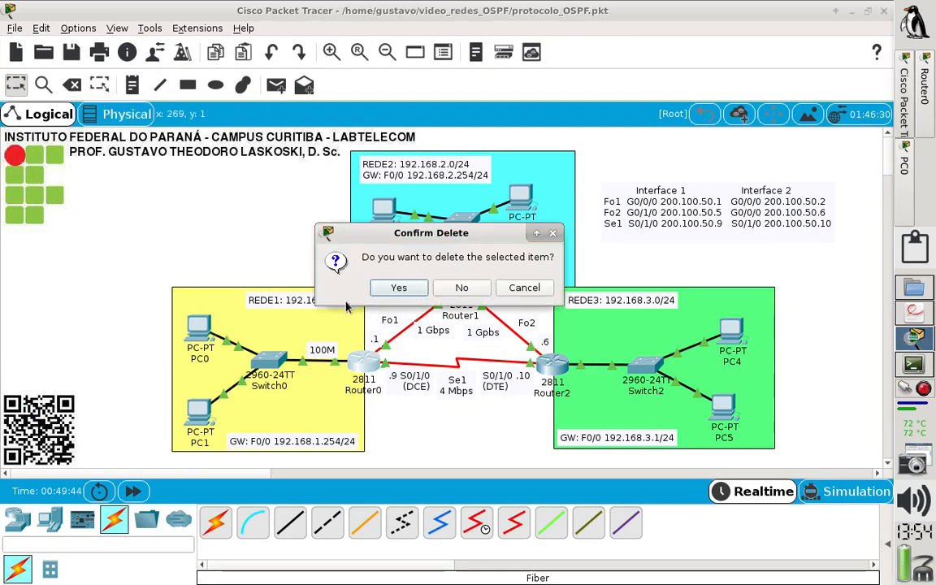
left_click(413, 262)
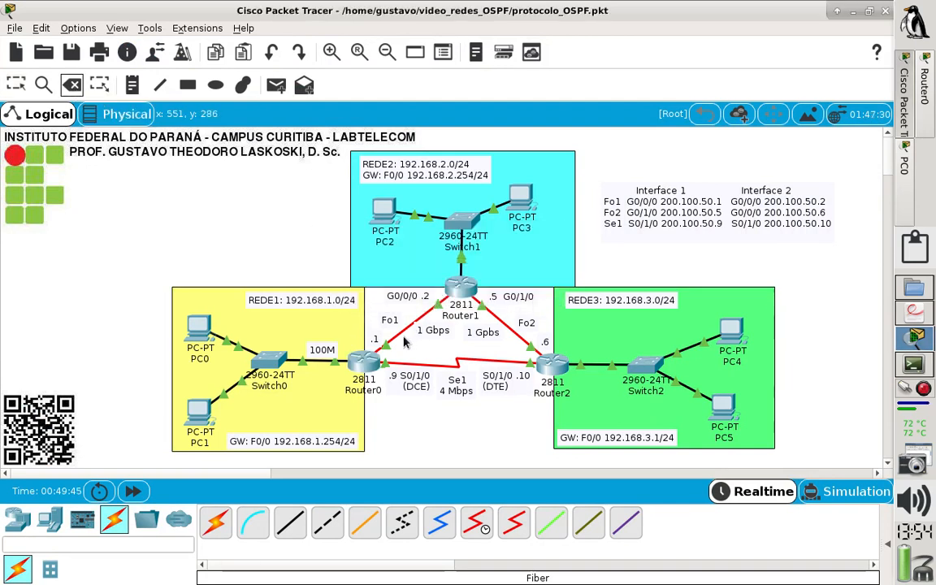
left_click(399, 332)
left_click(15, 85)
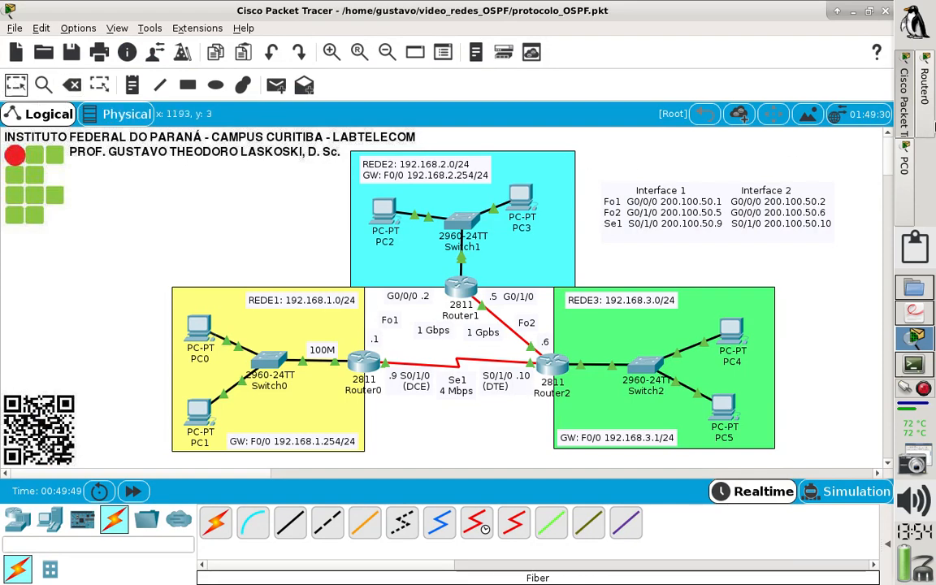
Return to PC0's Command Prompt and ping 192.168.2.1 again.
left_click(904, 159)
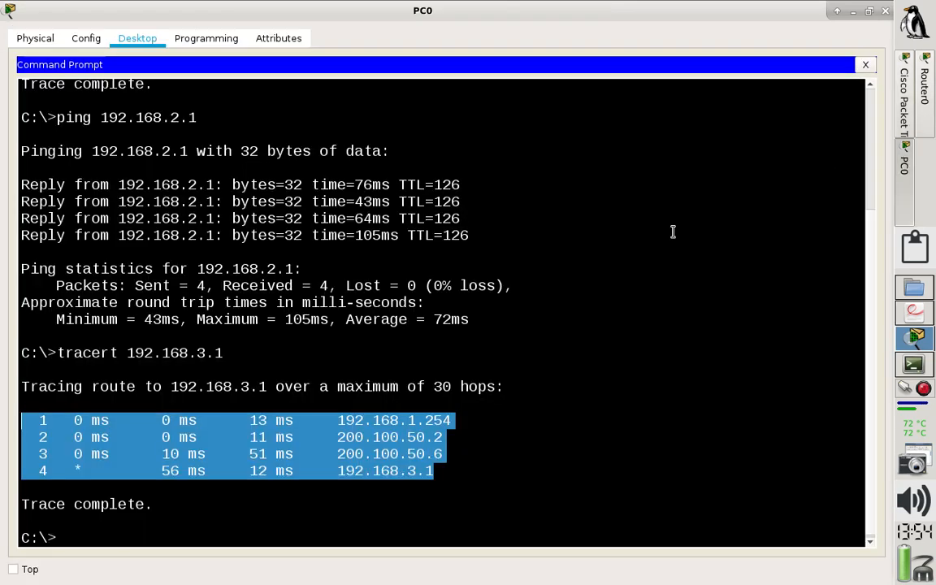
left_click(554, 254)
key("Up")
key("Up")
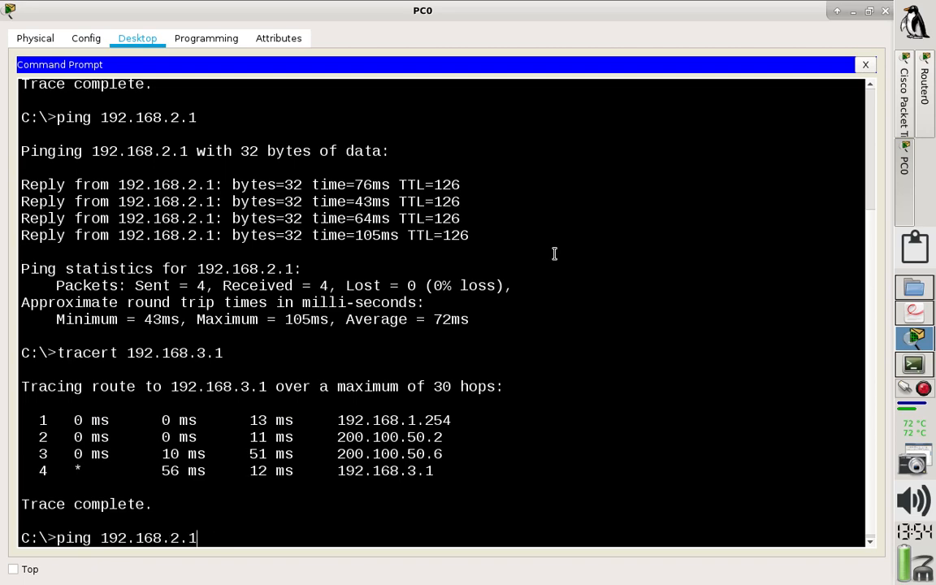
key("Return")
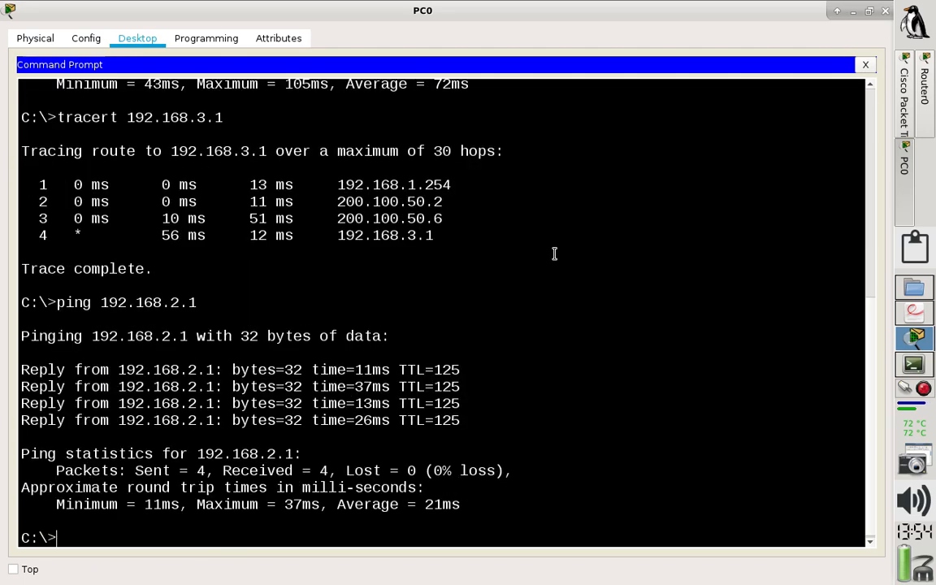
Enter a ! separator line, trace the route to 192.168.2.1 with tracert and compare its hops with the topology.
type("!")
key("Return")
key("Up")
key("Up")
key("Down")
key("Up")
key("BackSpace")
type("2")
key("Return")
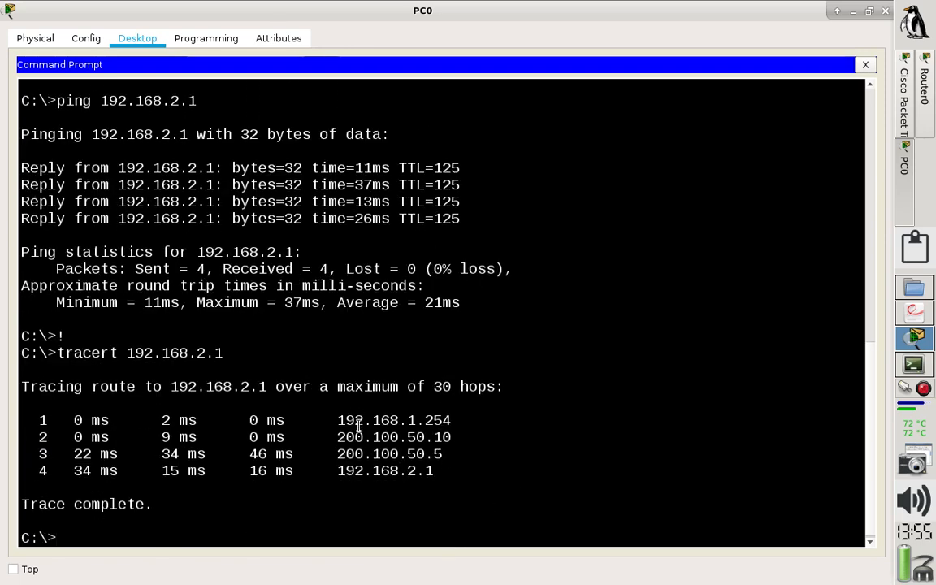
left_click(909, 92)
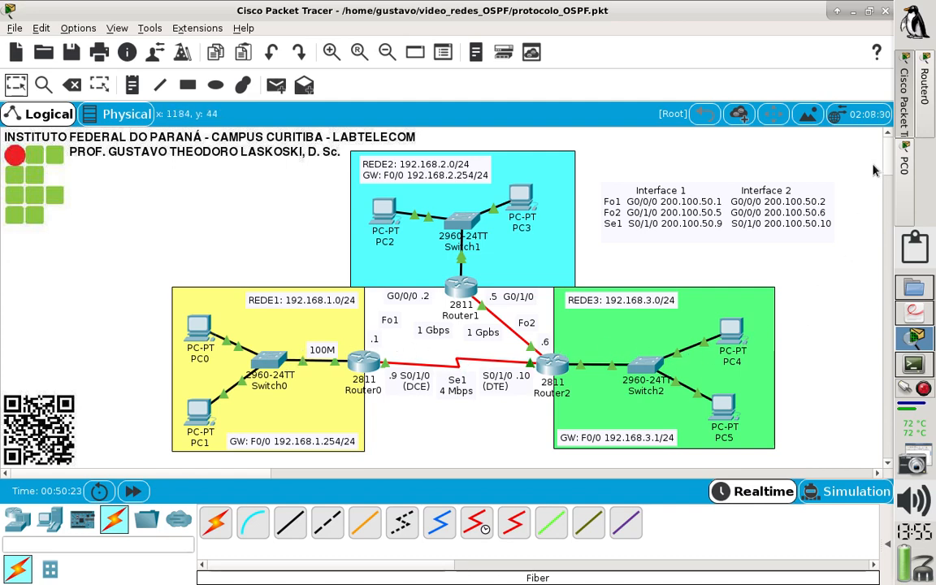
Return to PC0's Command Prompt and trace the route to 192.168.3.1 with the Fo1 link removed.
left_click(907, 166)
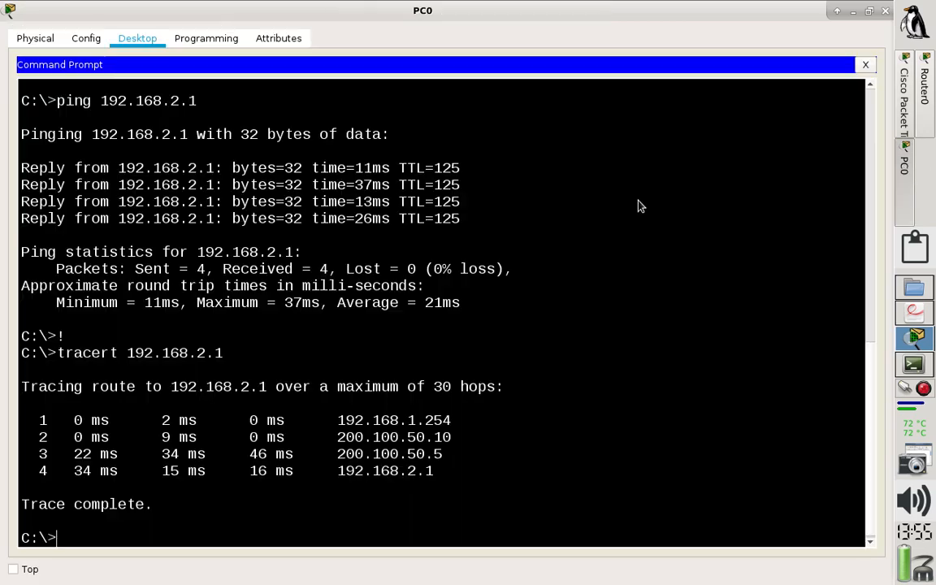
key("Up")
key("Left")
key("Left")
key("BackSpace")
type("3")
key("Return")
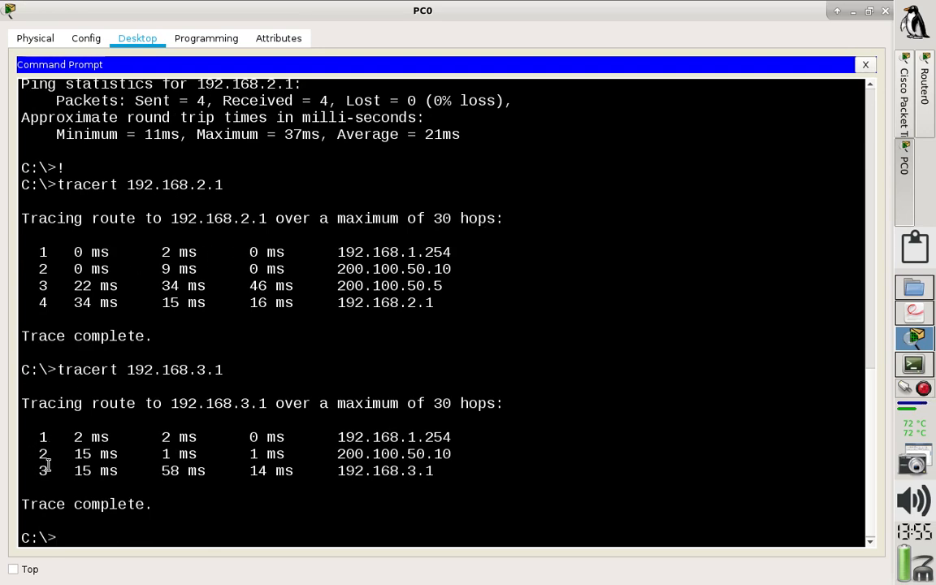
Display Router0's routing table with sh ip route and examine the metric of the OSPF route to 200.100.50.4.
left_click(924, 83)
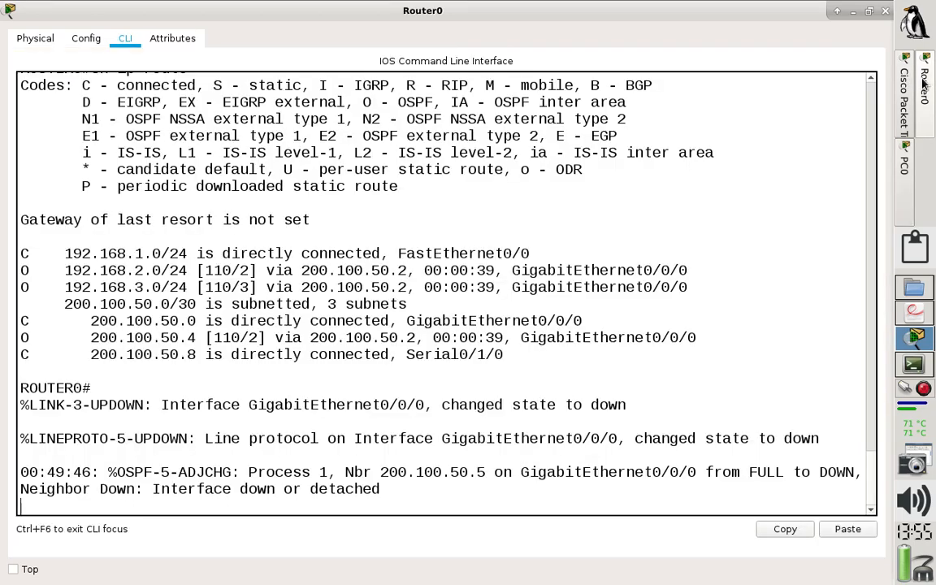
left_click(601, 321)
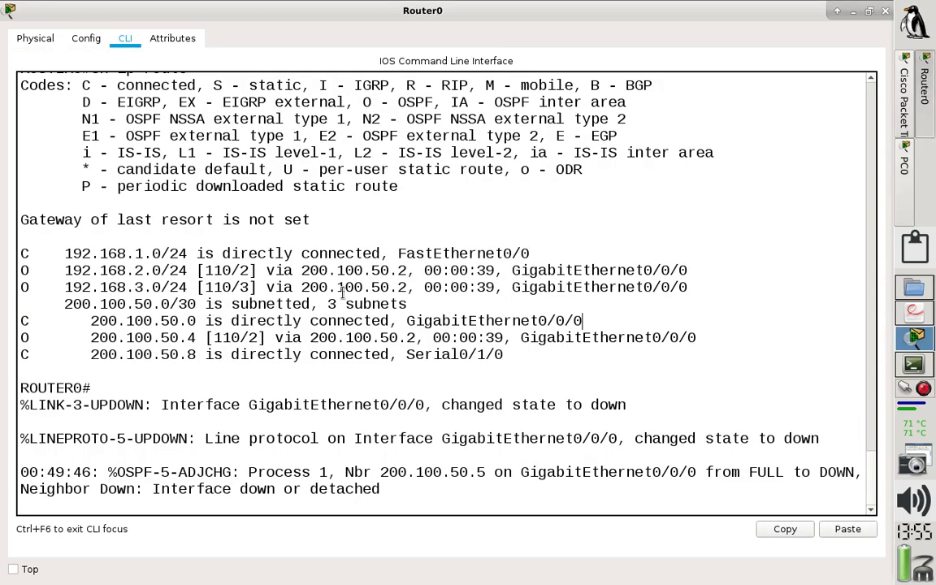
type("sh ip route")
key("Return")
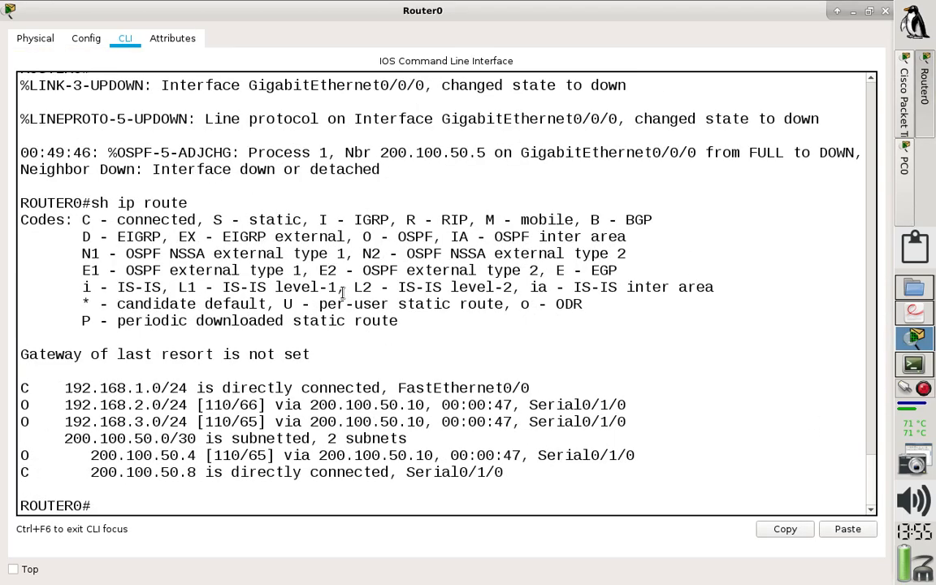
left_click_drag(240, 455, 264, 452)
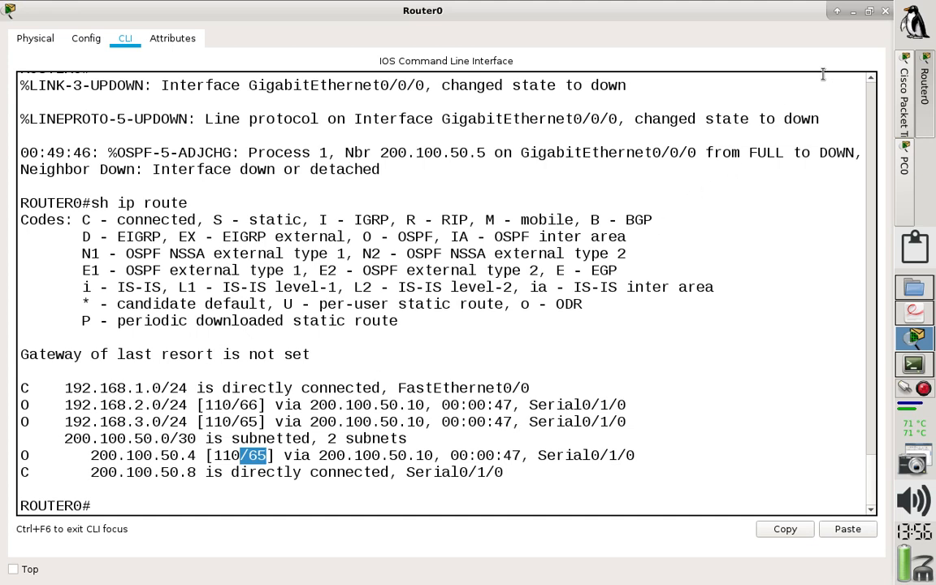
left_click(592, 287)
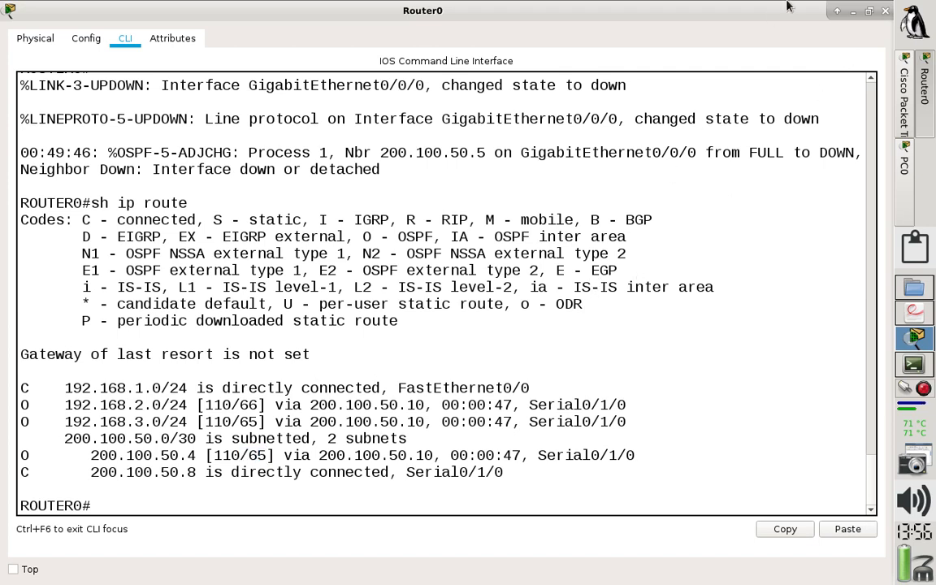
Close the Router0 and PC0 windows and reconnect the two routers' GigabitEthernet0/0/0 ports on Router0 and Router1 with a fiber cable.
key("alt+Tab")
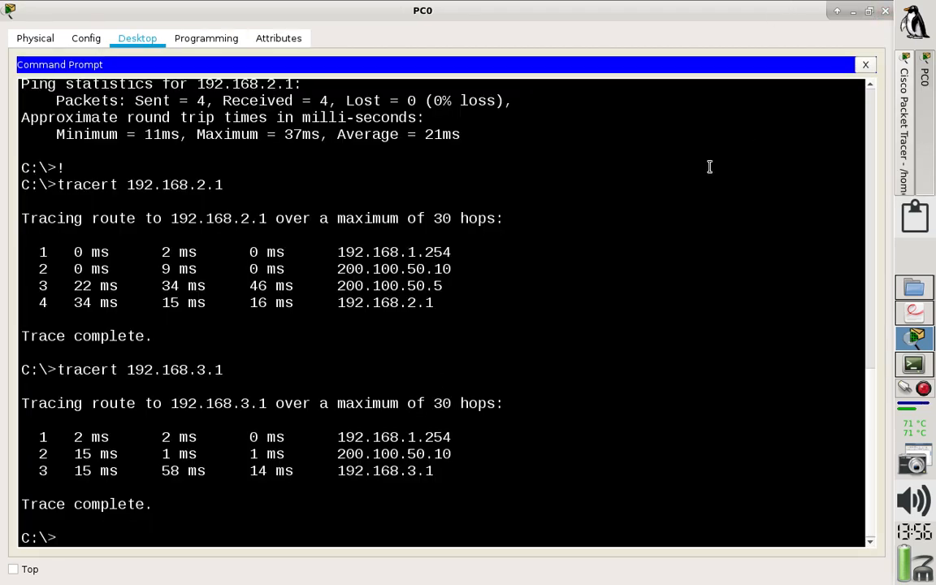
key("alt+Tab")
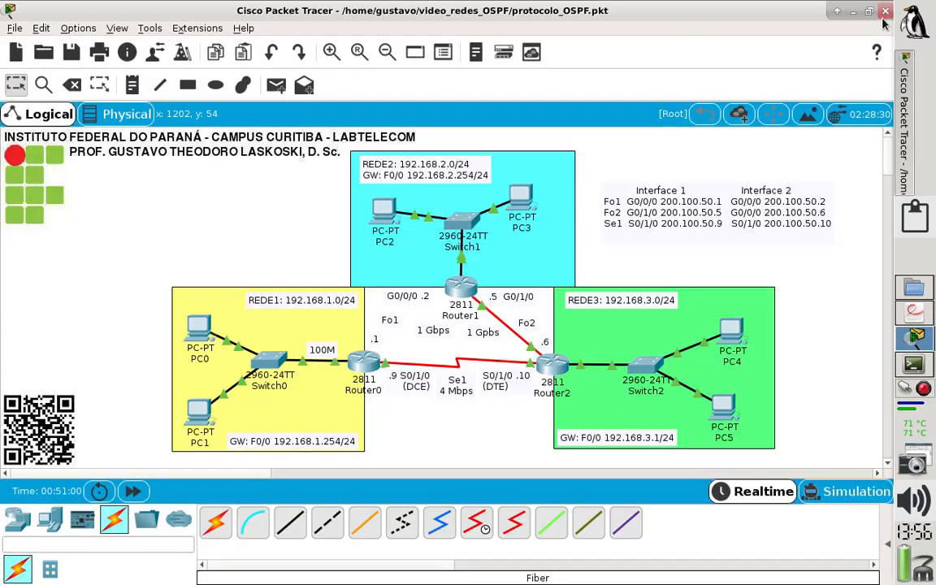
left_click(365, 521)
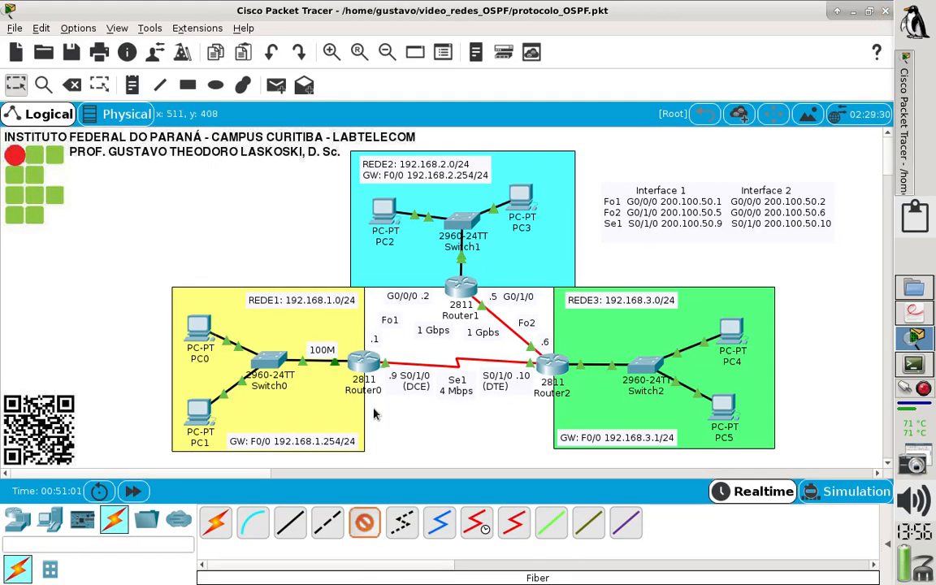
left_click(360, 363)
left_click(403, 424)
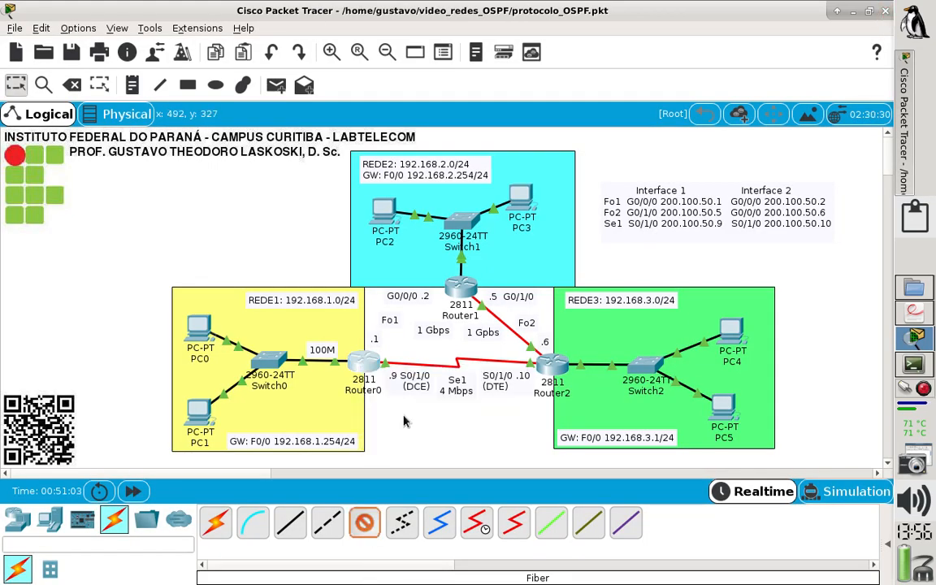
left_click(460, 290)
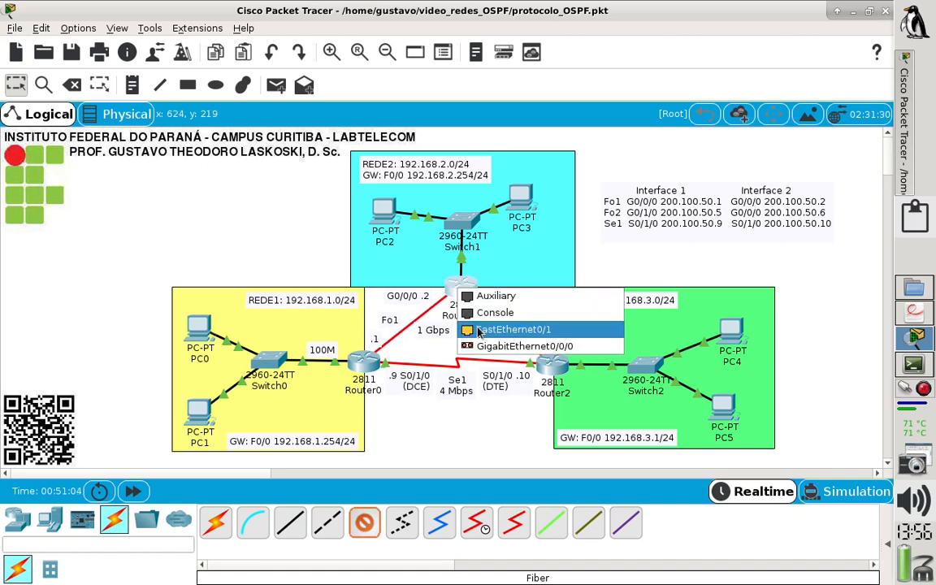
left_click(487, 346)
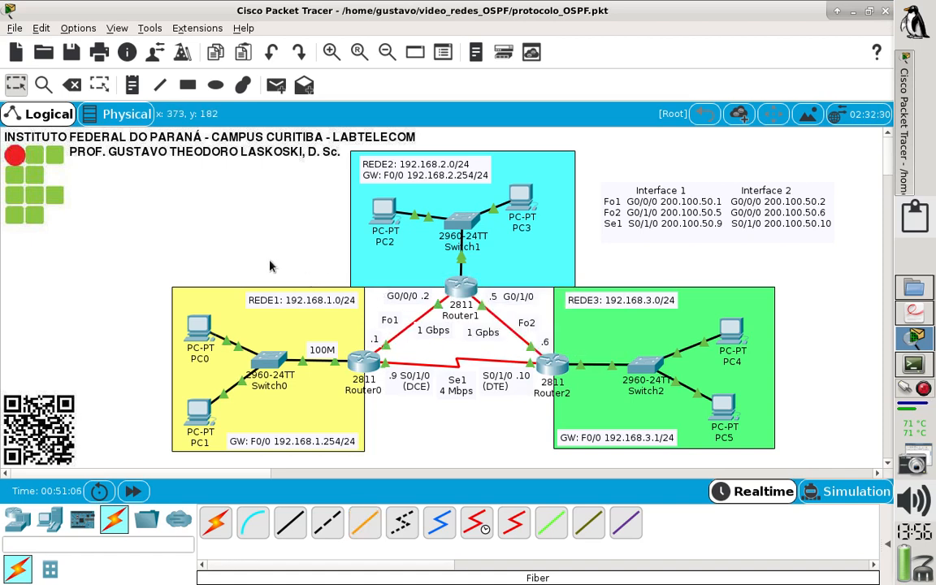